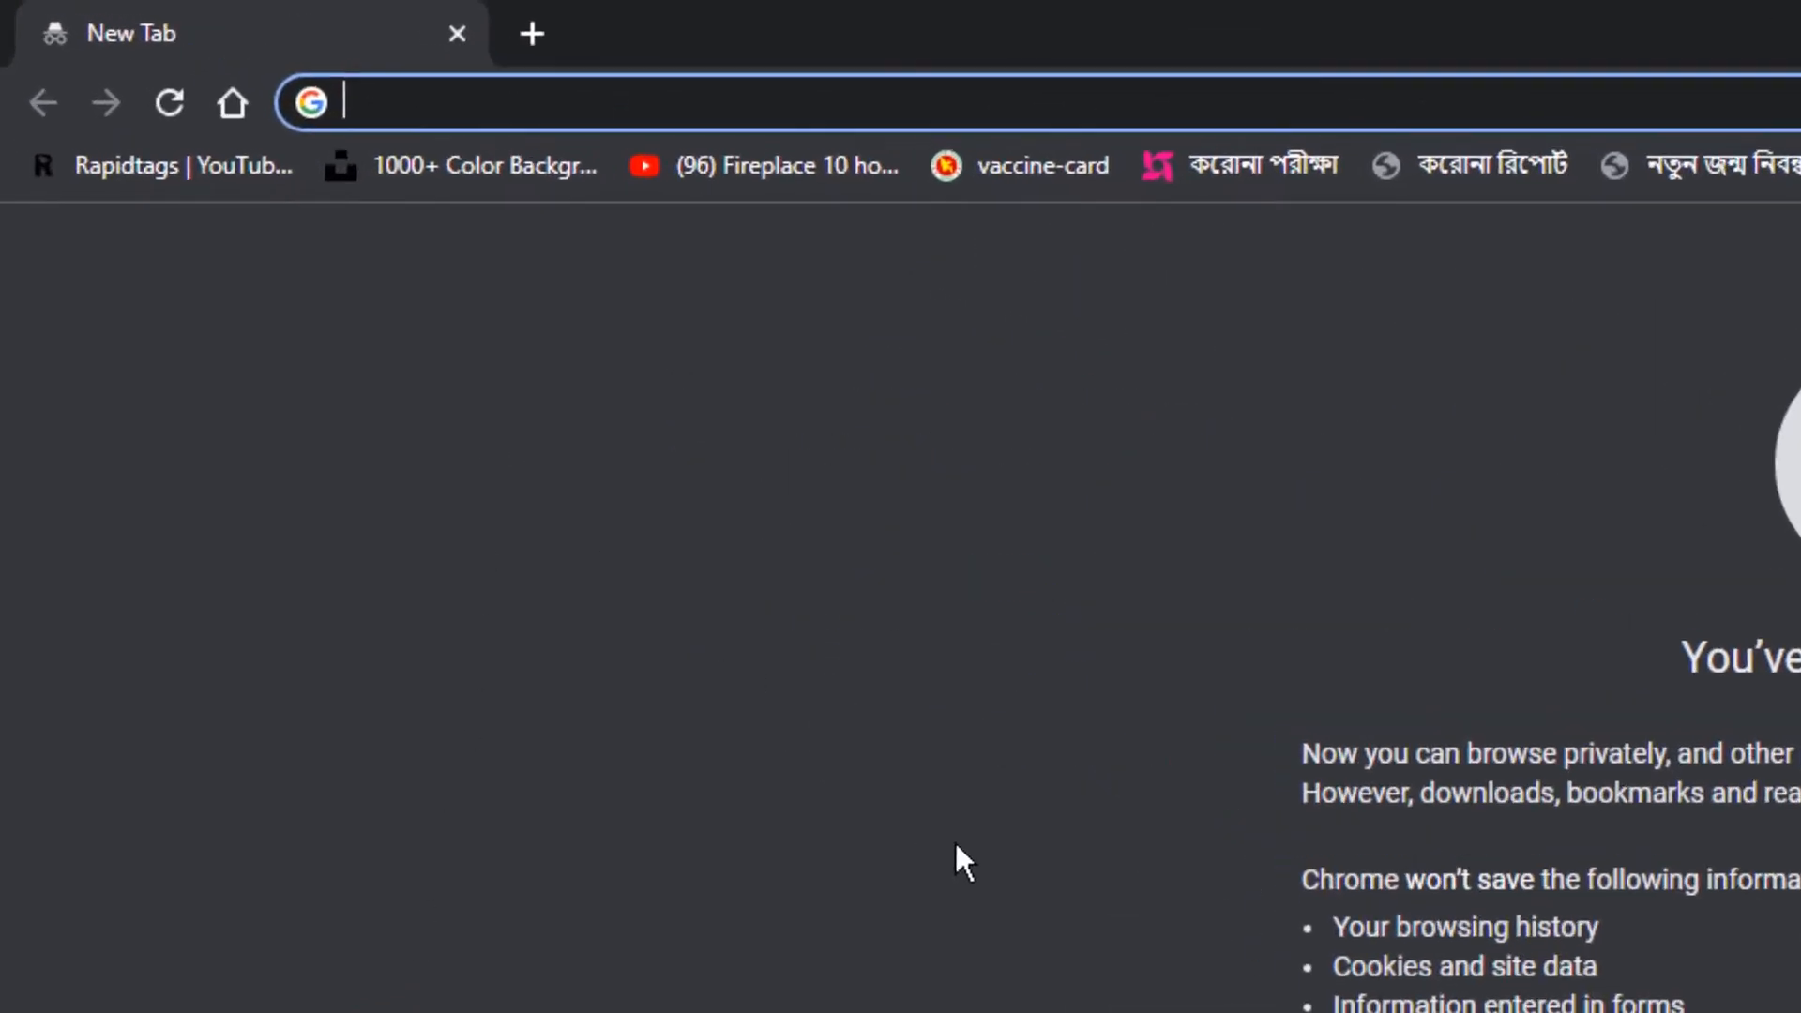
# Search Google for 'etin bd' and open the e-TIN TIN Certificate Registration result.
pyautogui.click(837, 115)
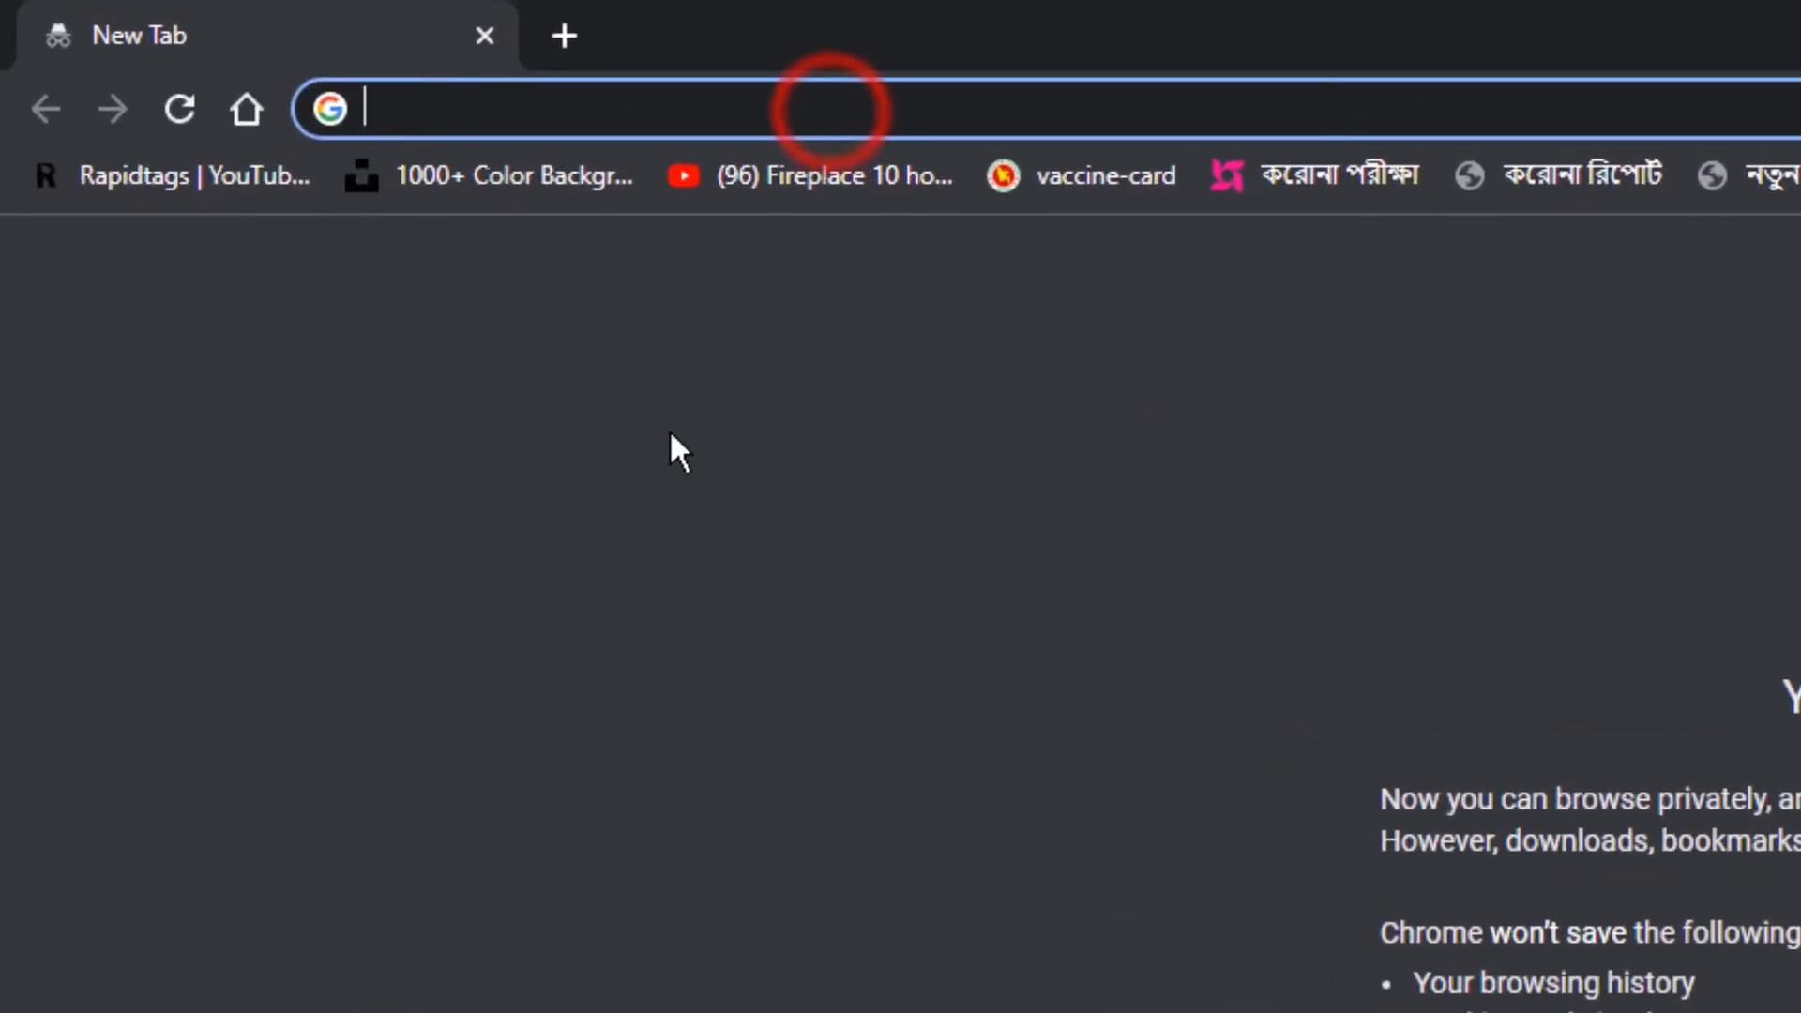
pyautogui.write('e')
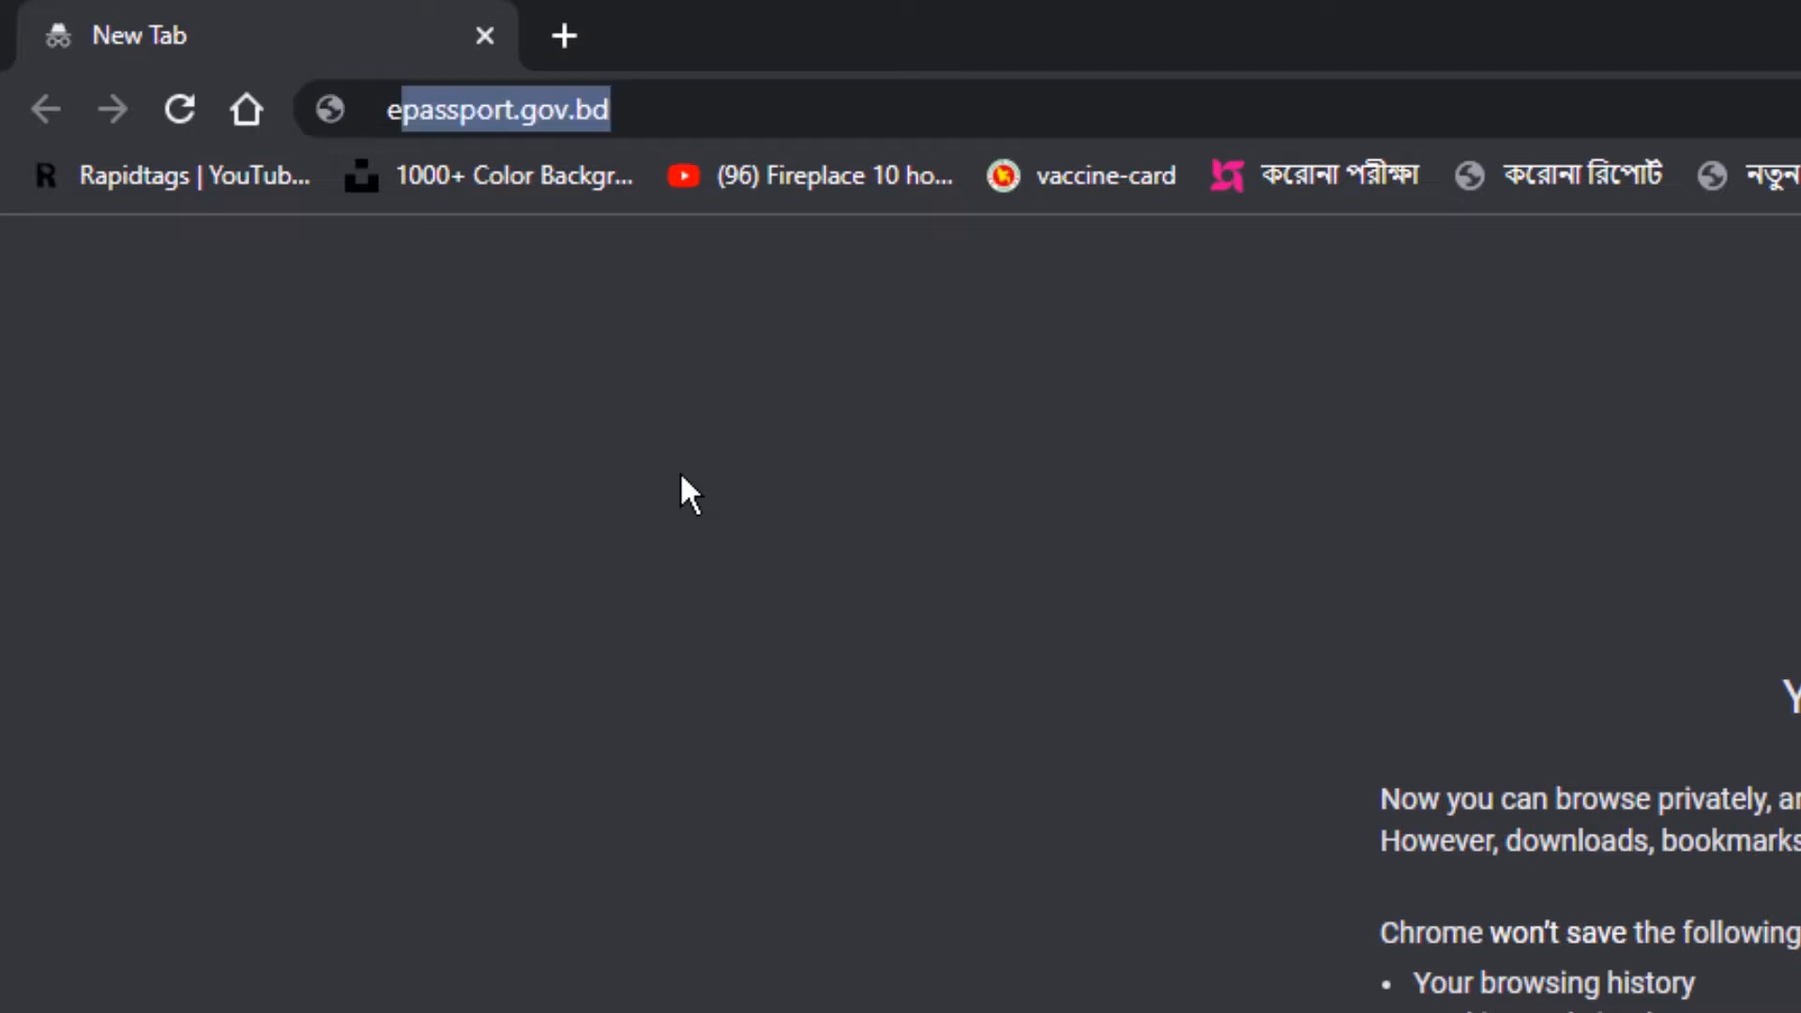
pyautogui.write('tin bd')
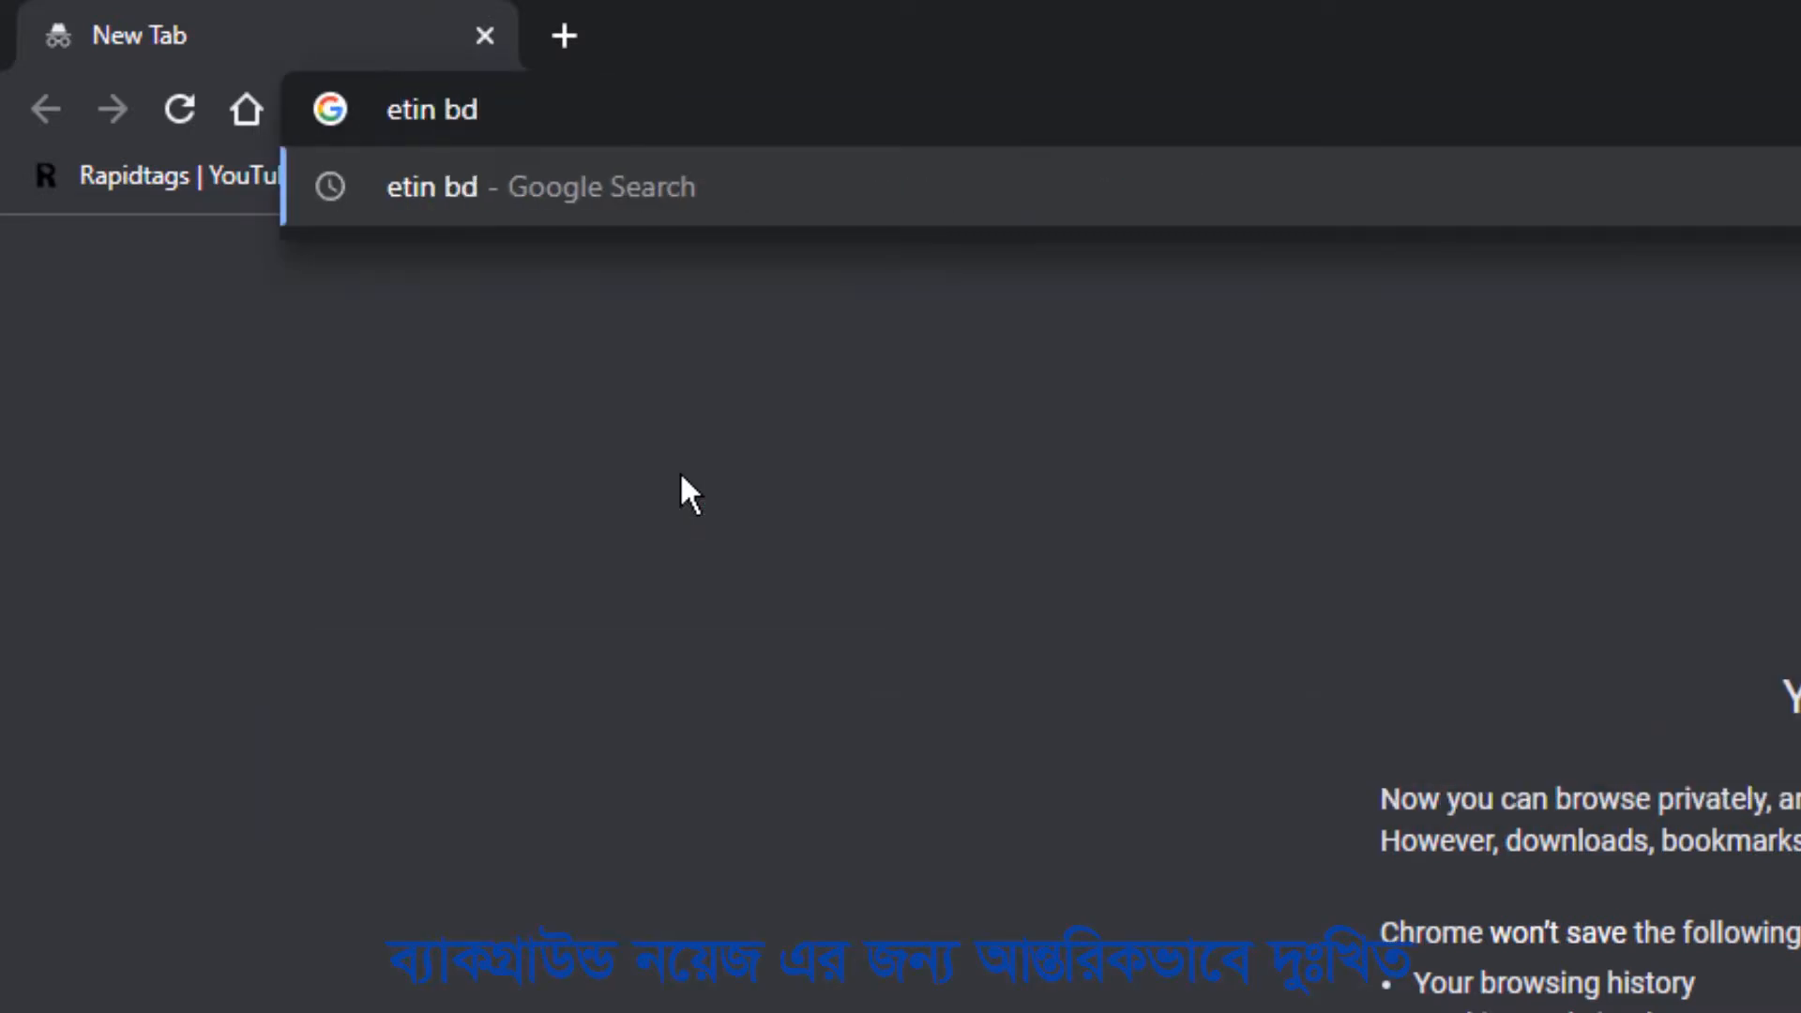
pyautogui.press('Return')
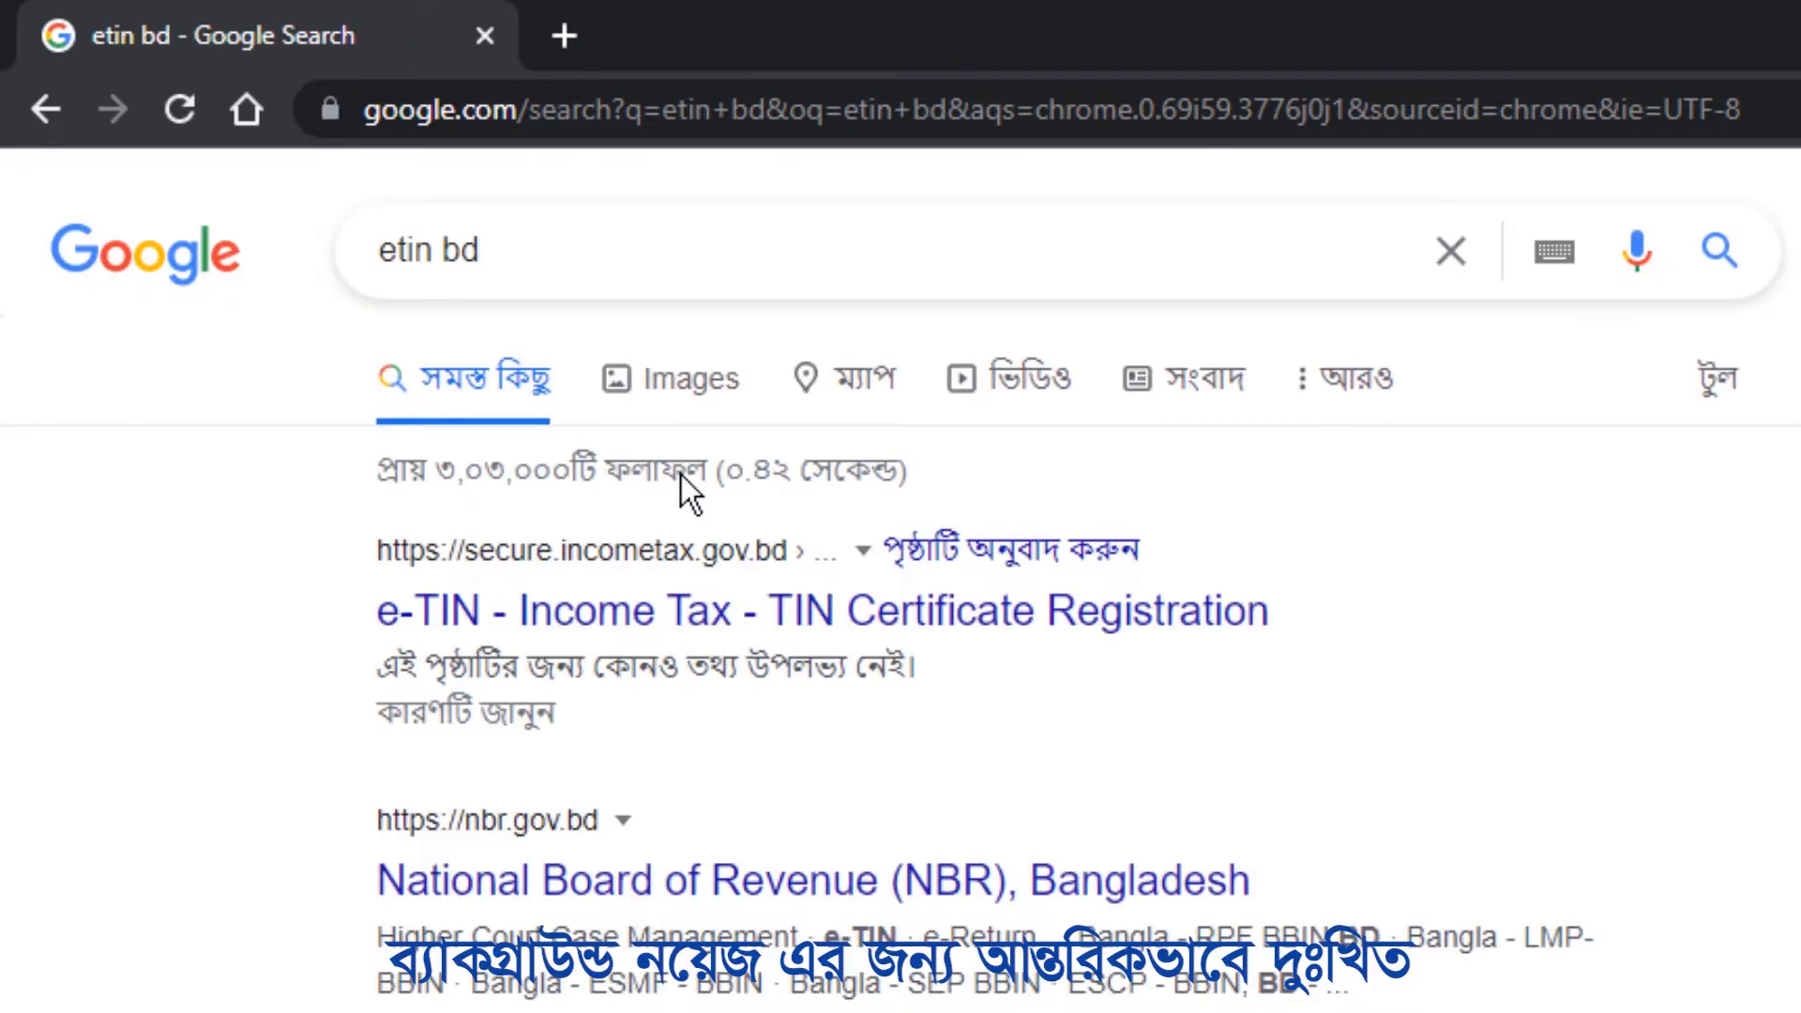
pyautogui.click(738, 633)
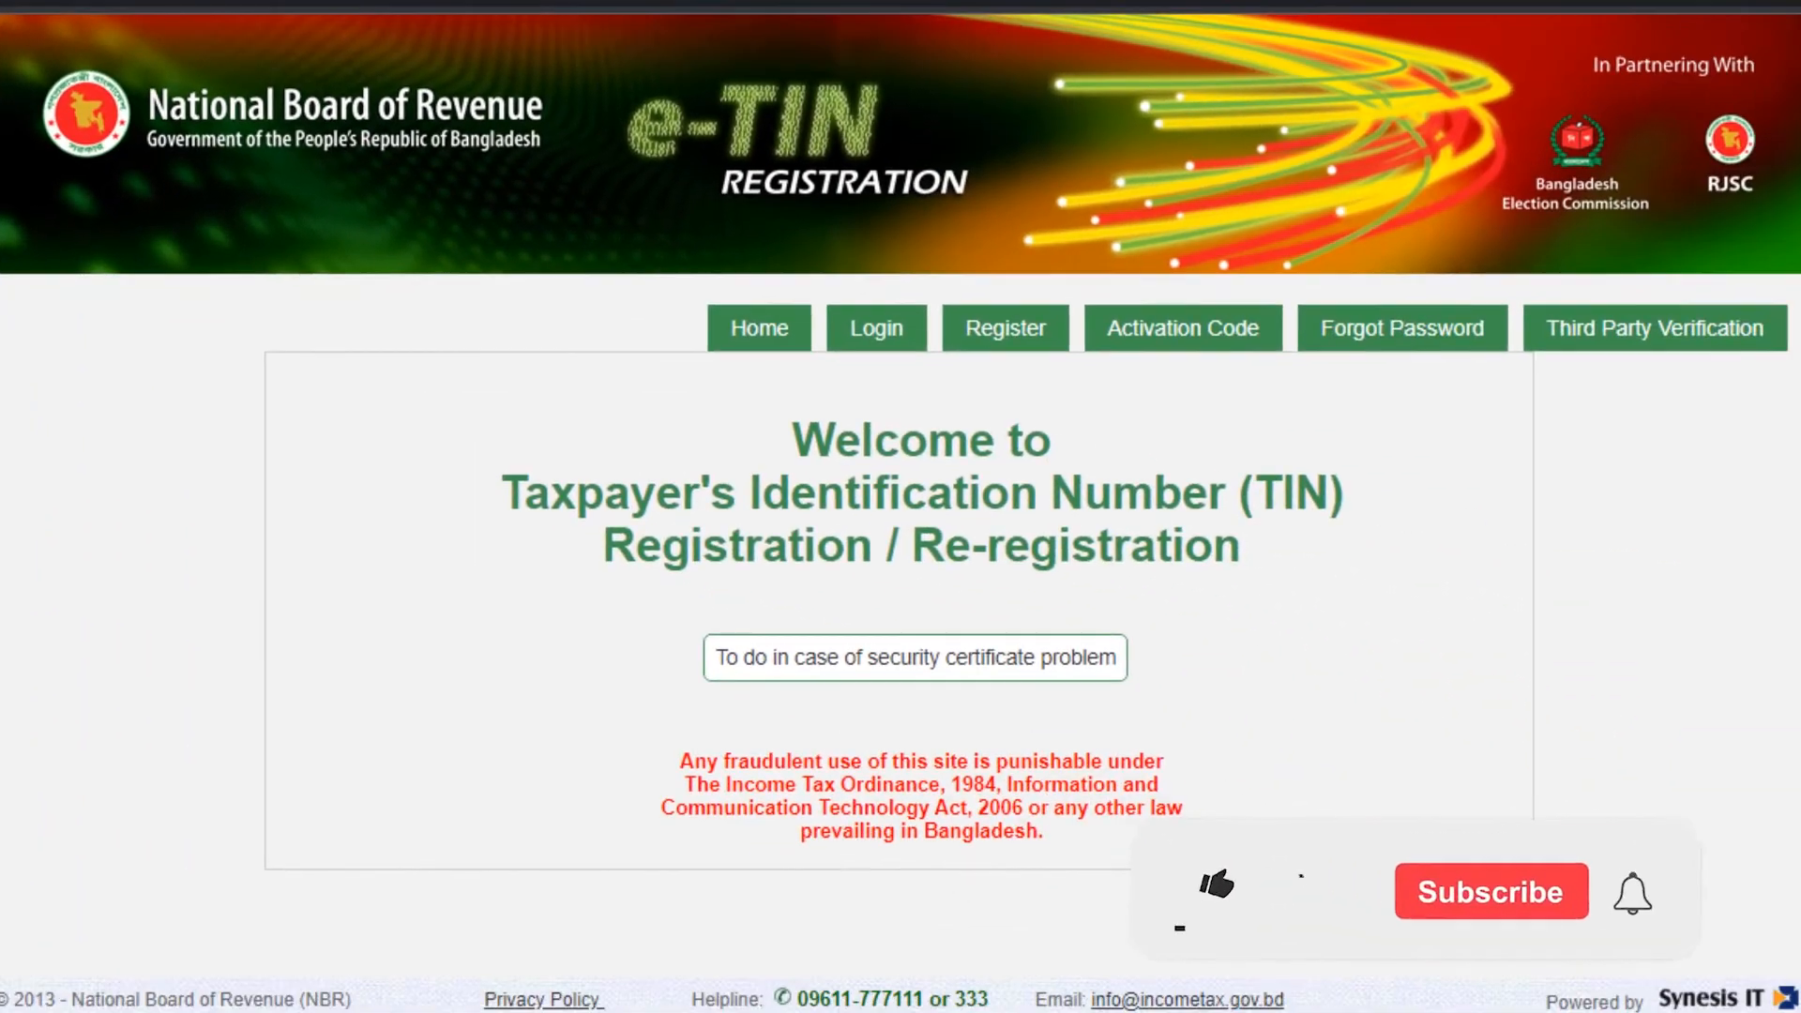
# Open the registration form and enter a user ID with the password typed twice.
pyautogui.click(1010, 334)
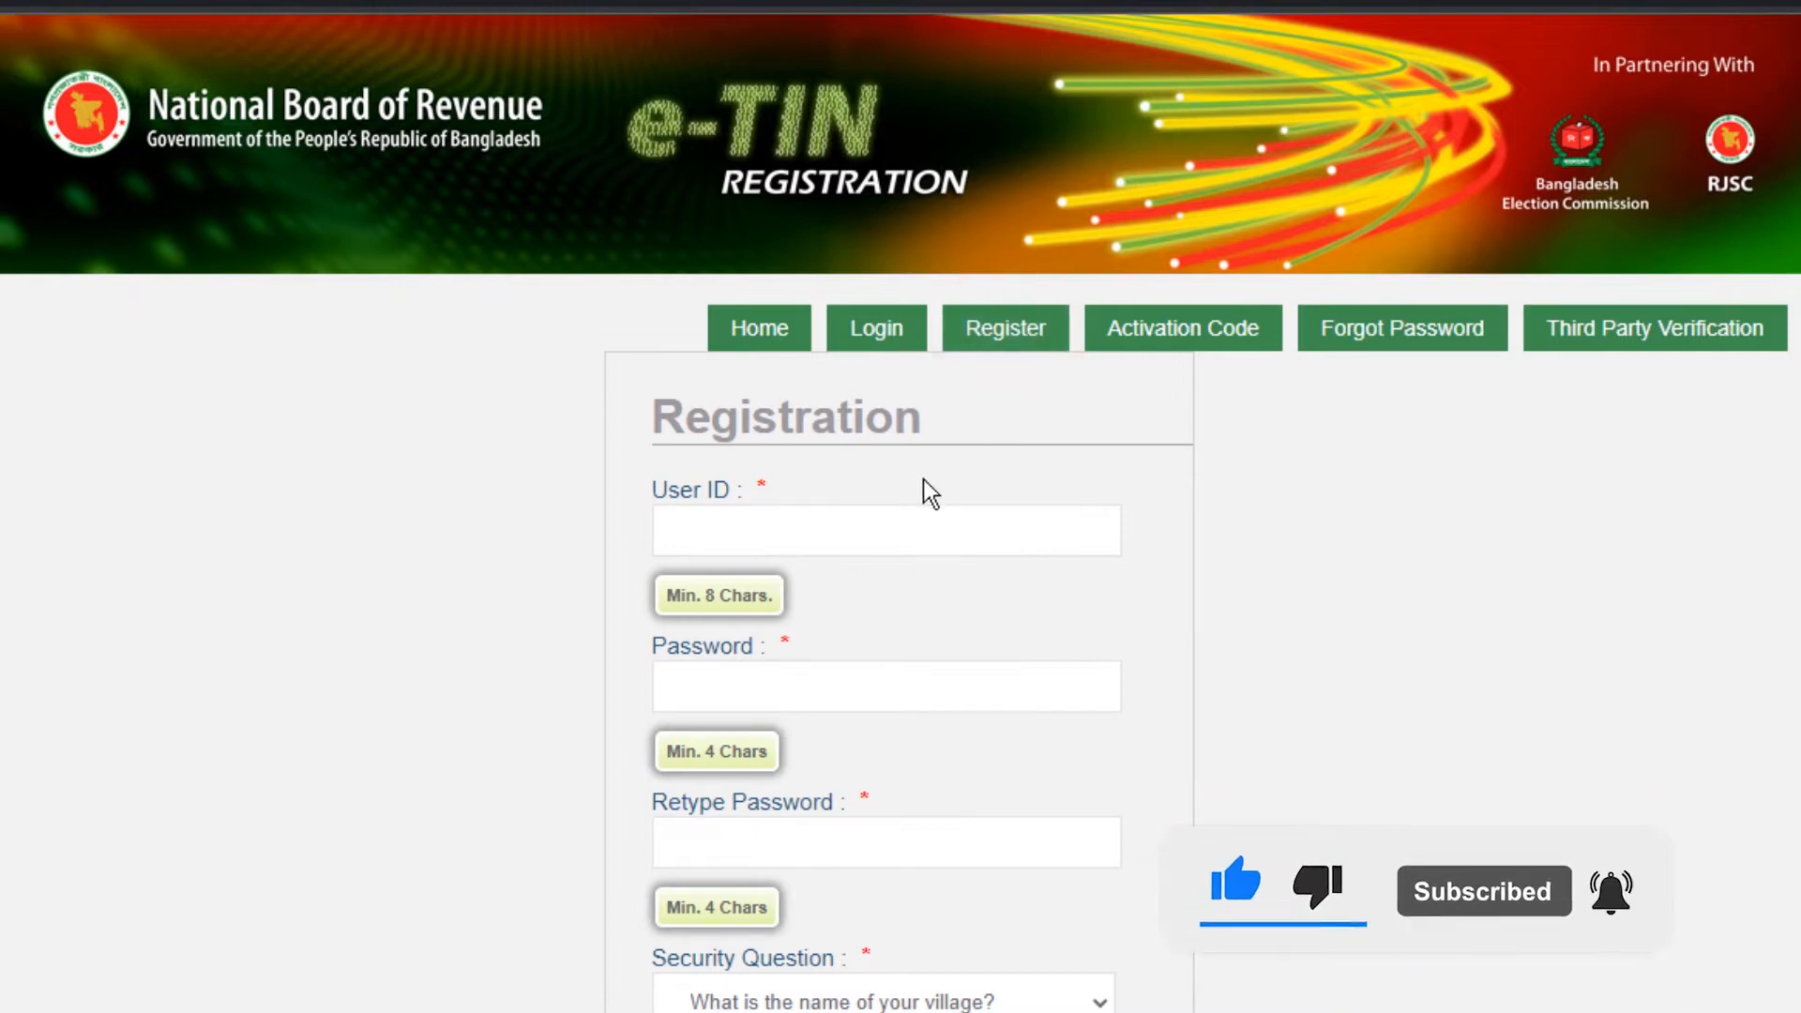
pyautogui.click(1002, 547)
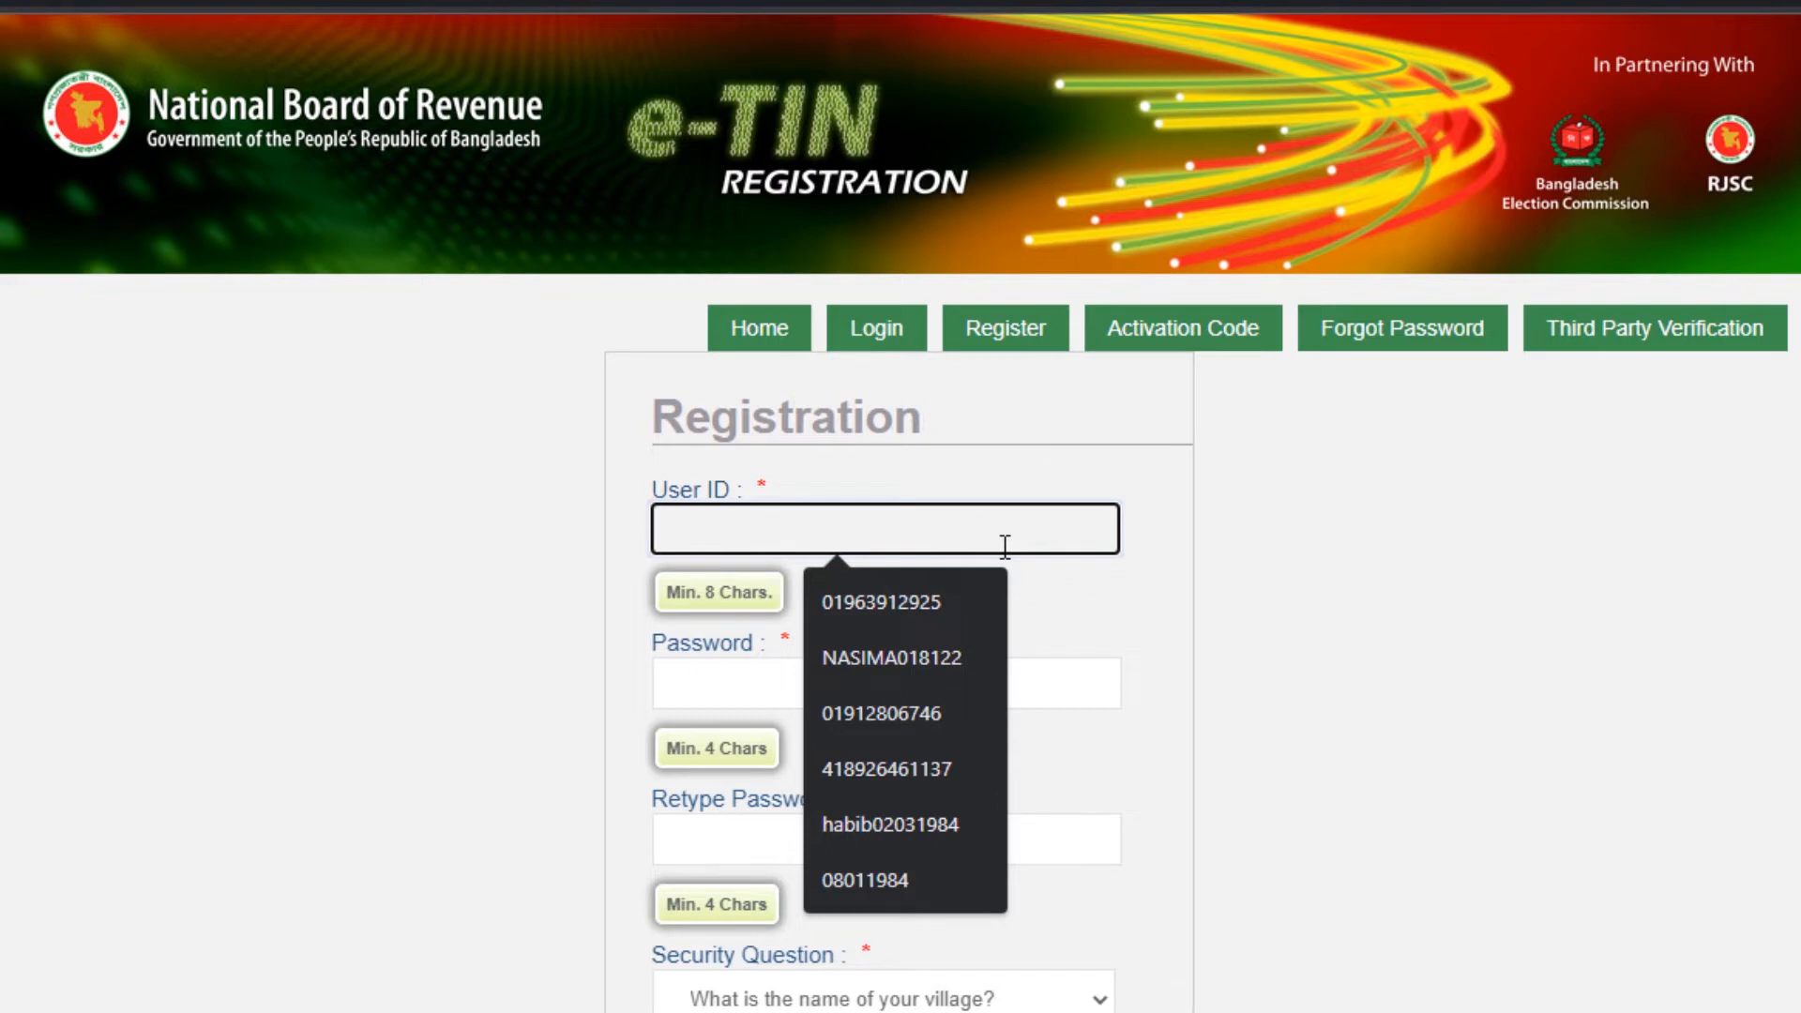
pyautogui.write('zaki')
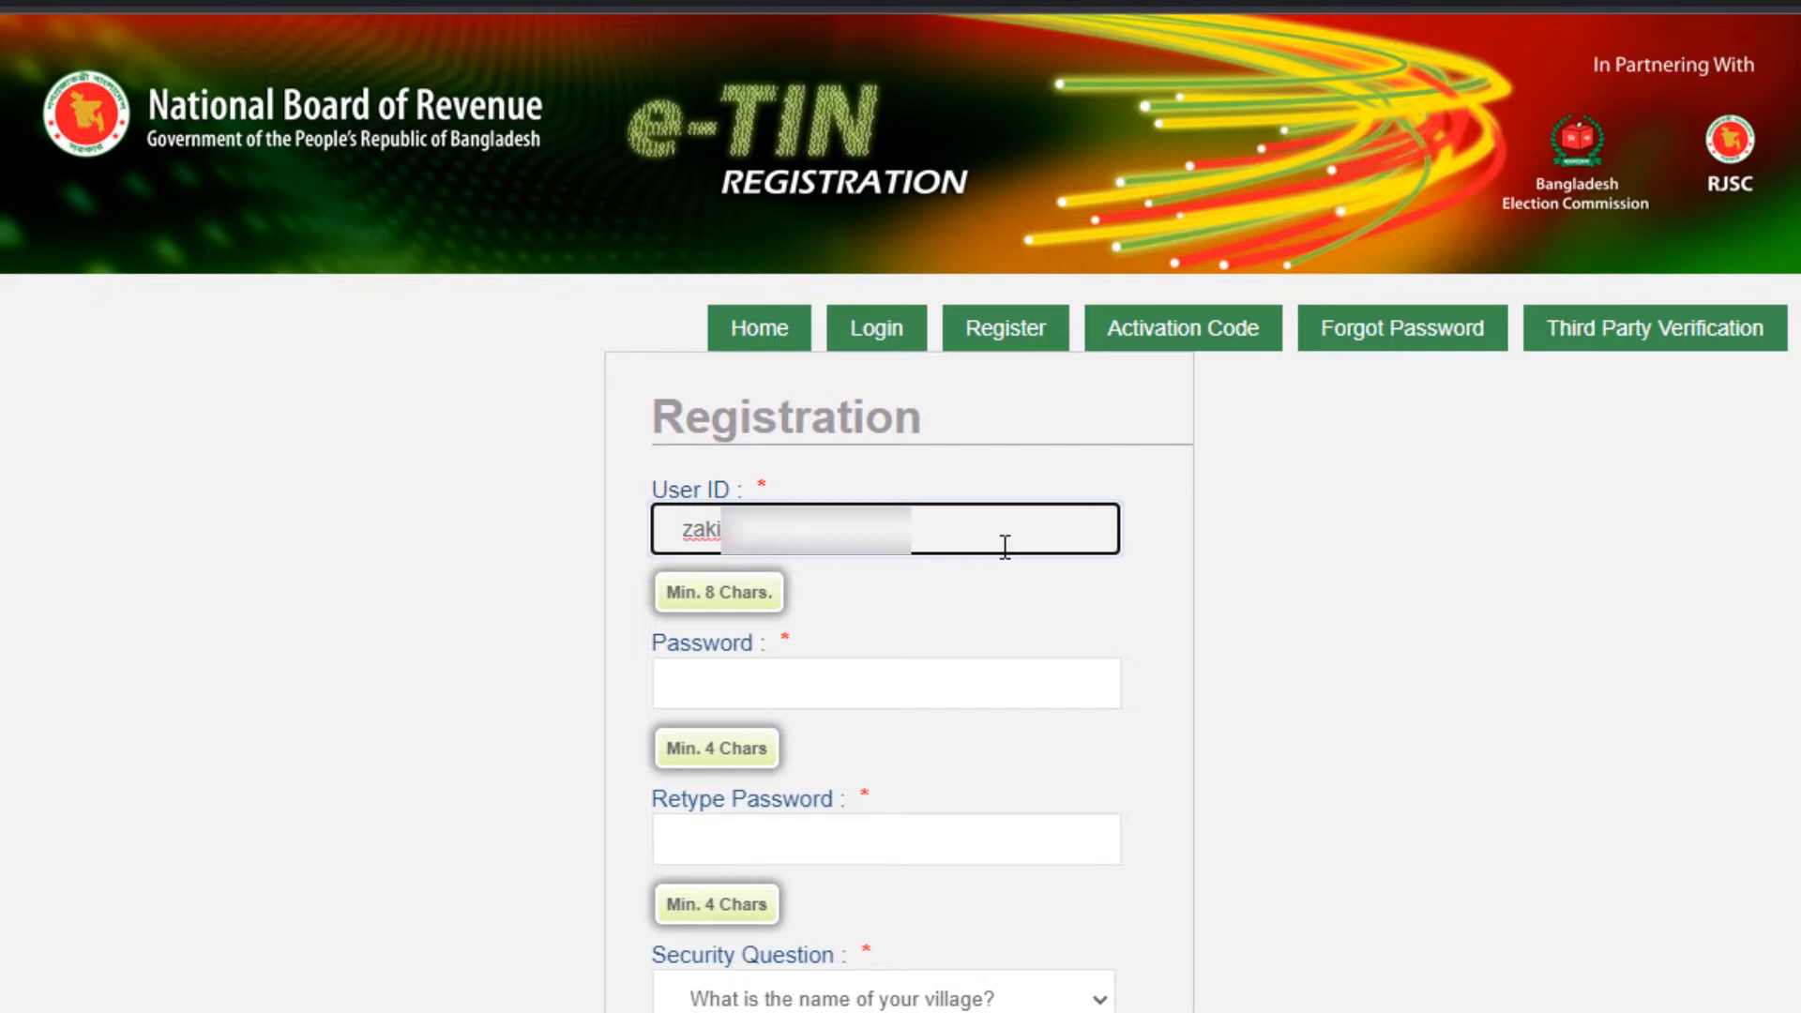
pyautogui.write('********')
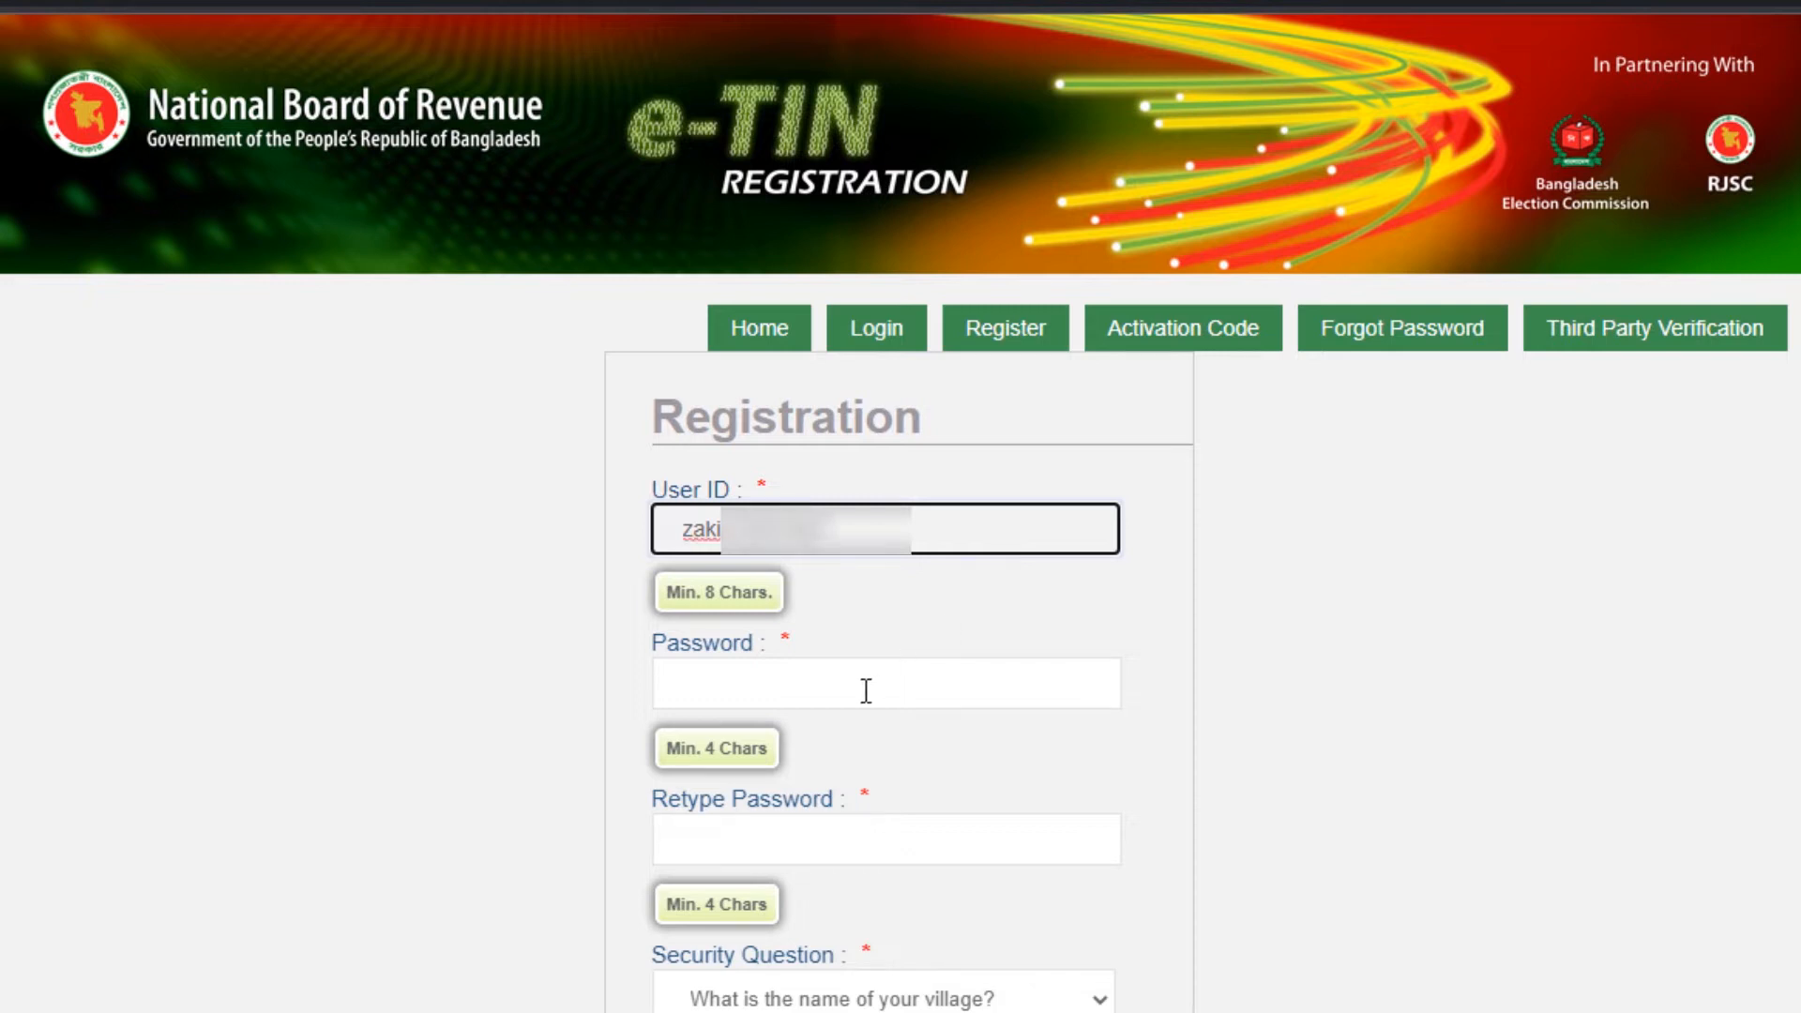
pyautogui.click(837, 695)
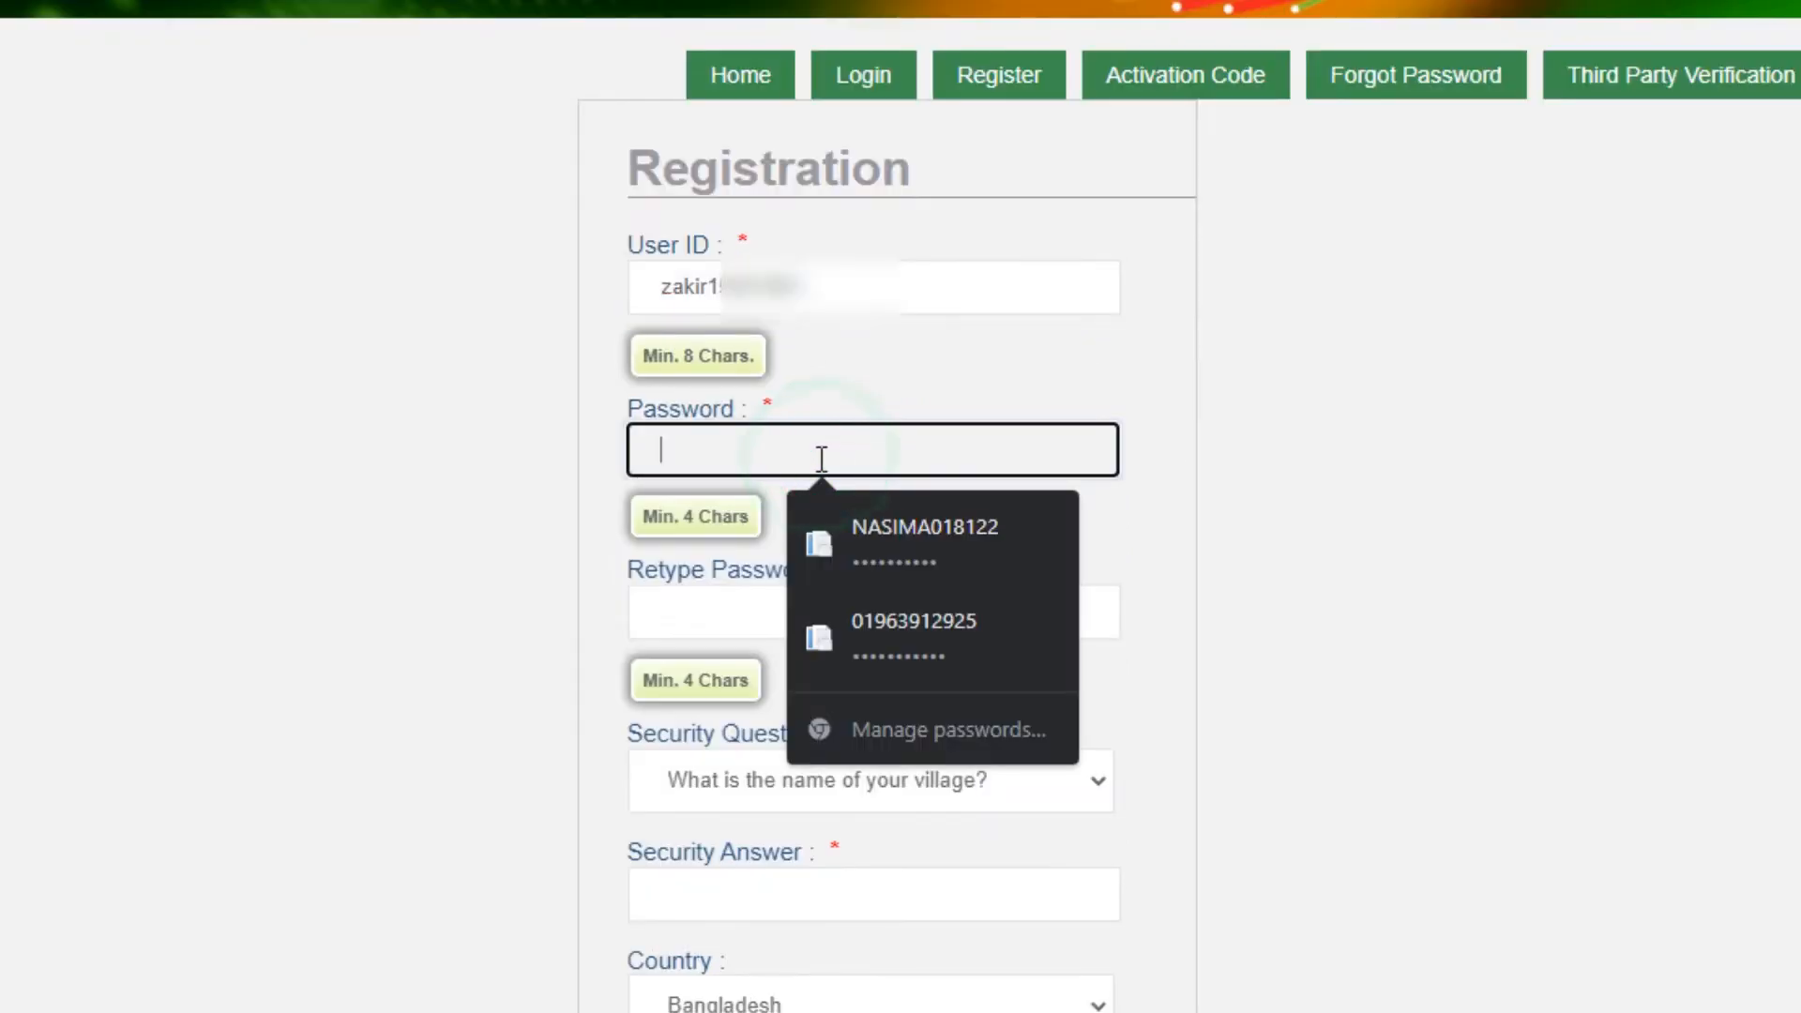
pyautogui.write('******')
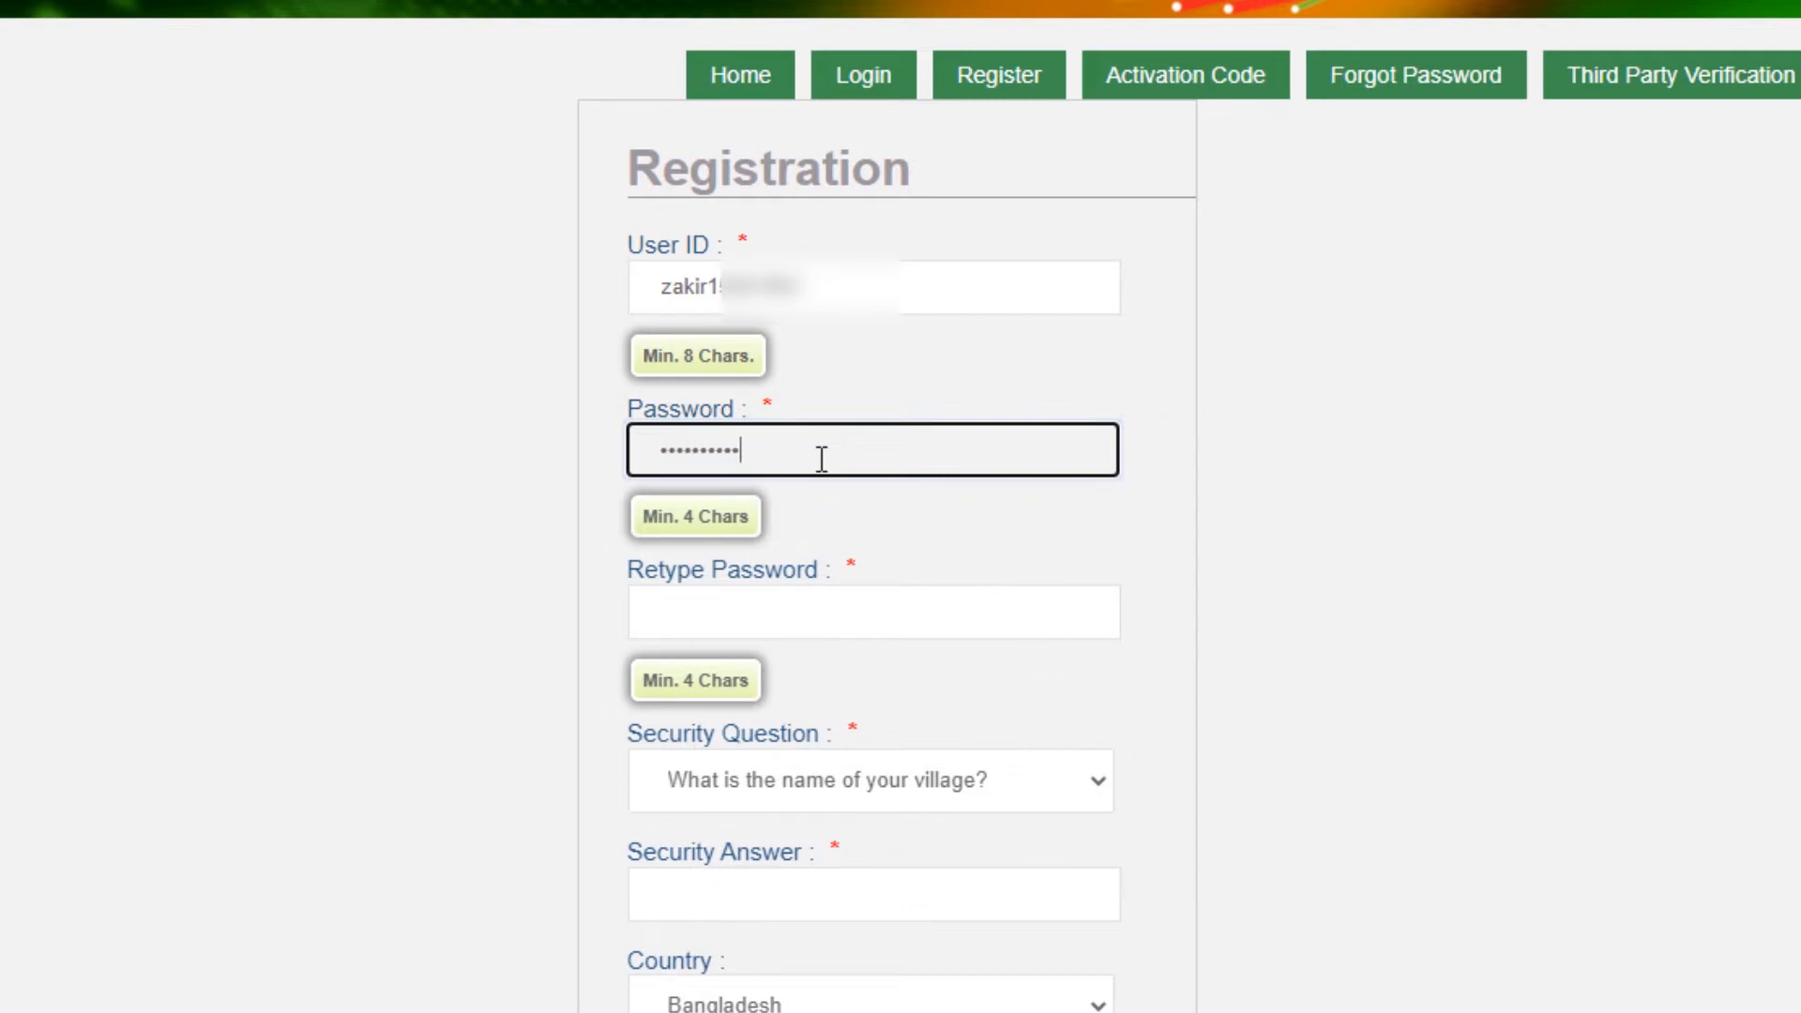
pyautogui.click(752, 620)
pyautogui.write('***********')
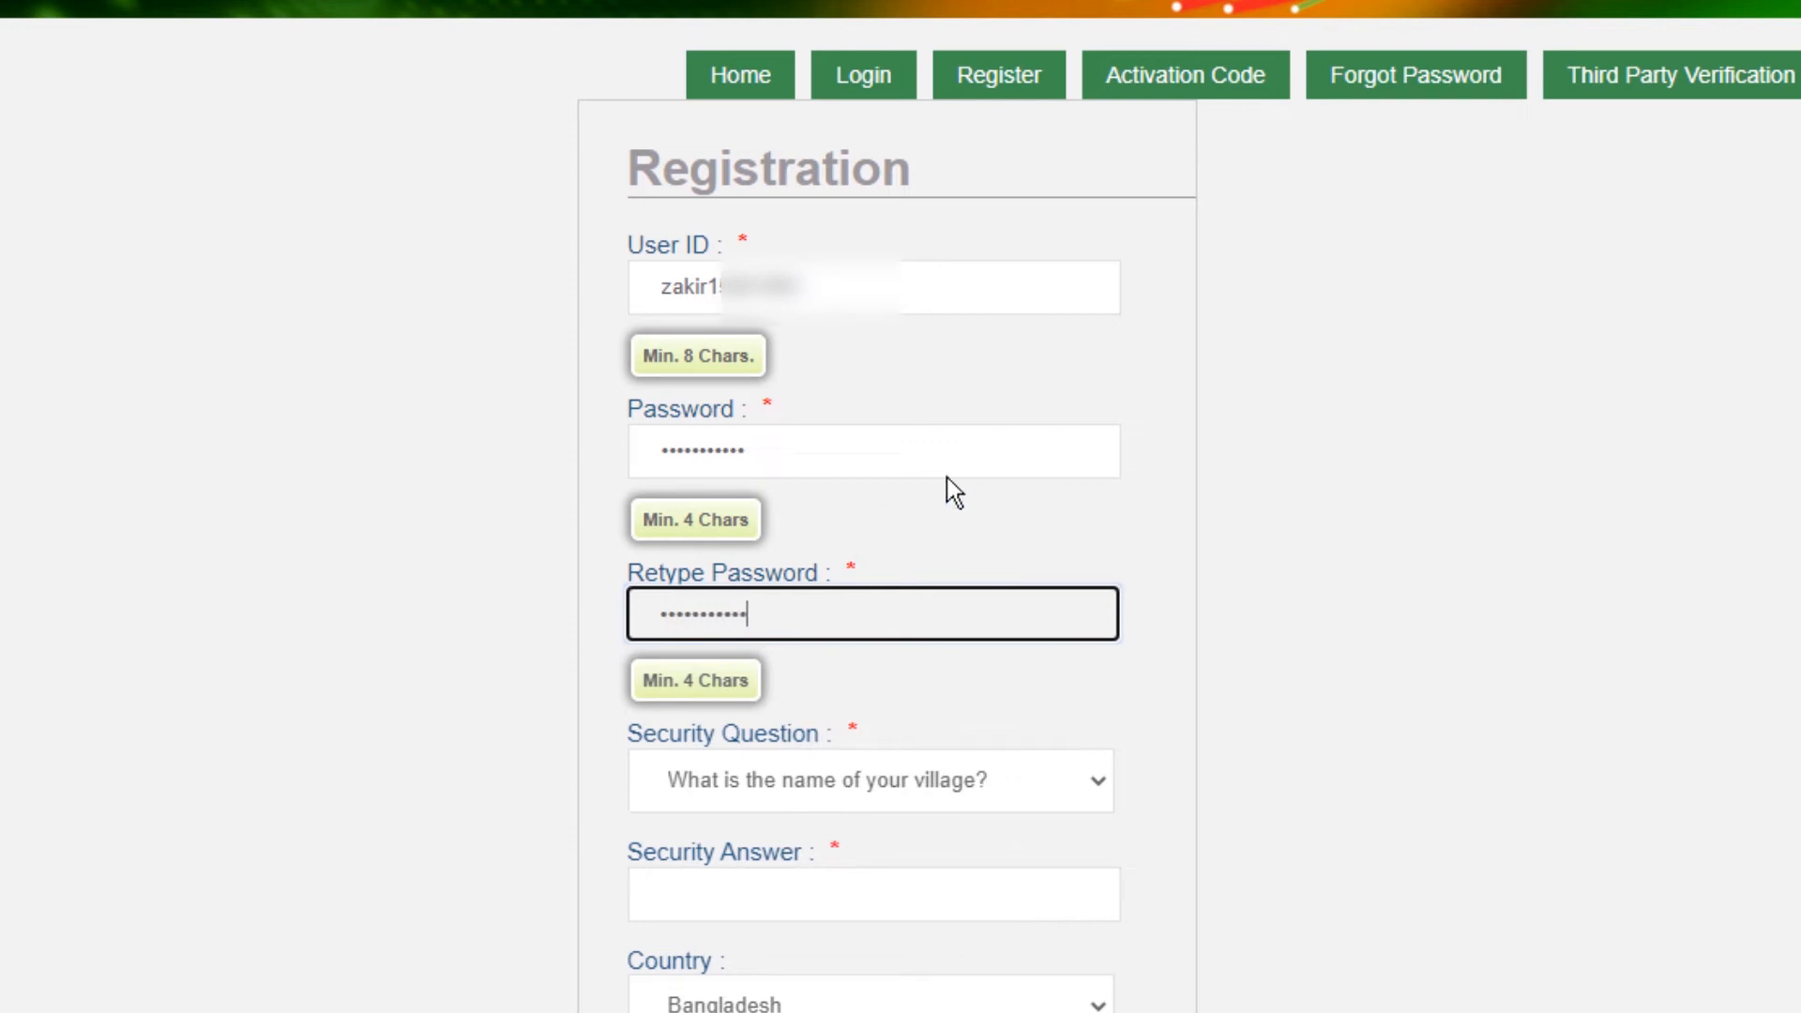
# Choose the favourite teacher's nickname security question and enter its answer.
pyautogui.click(959, 794)
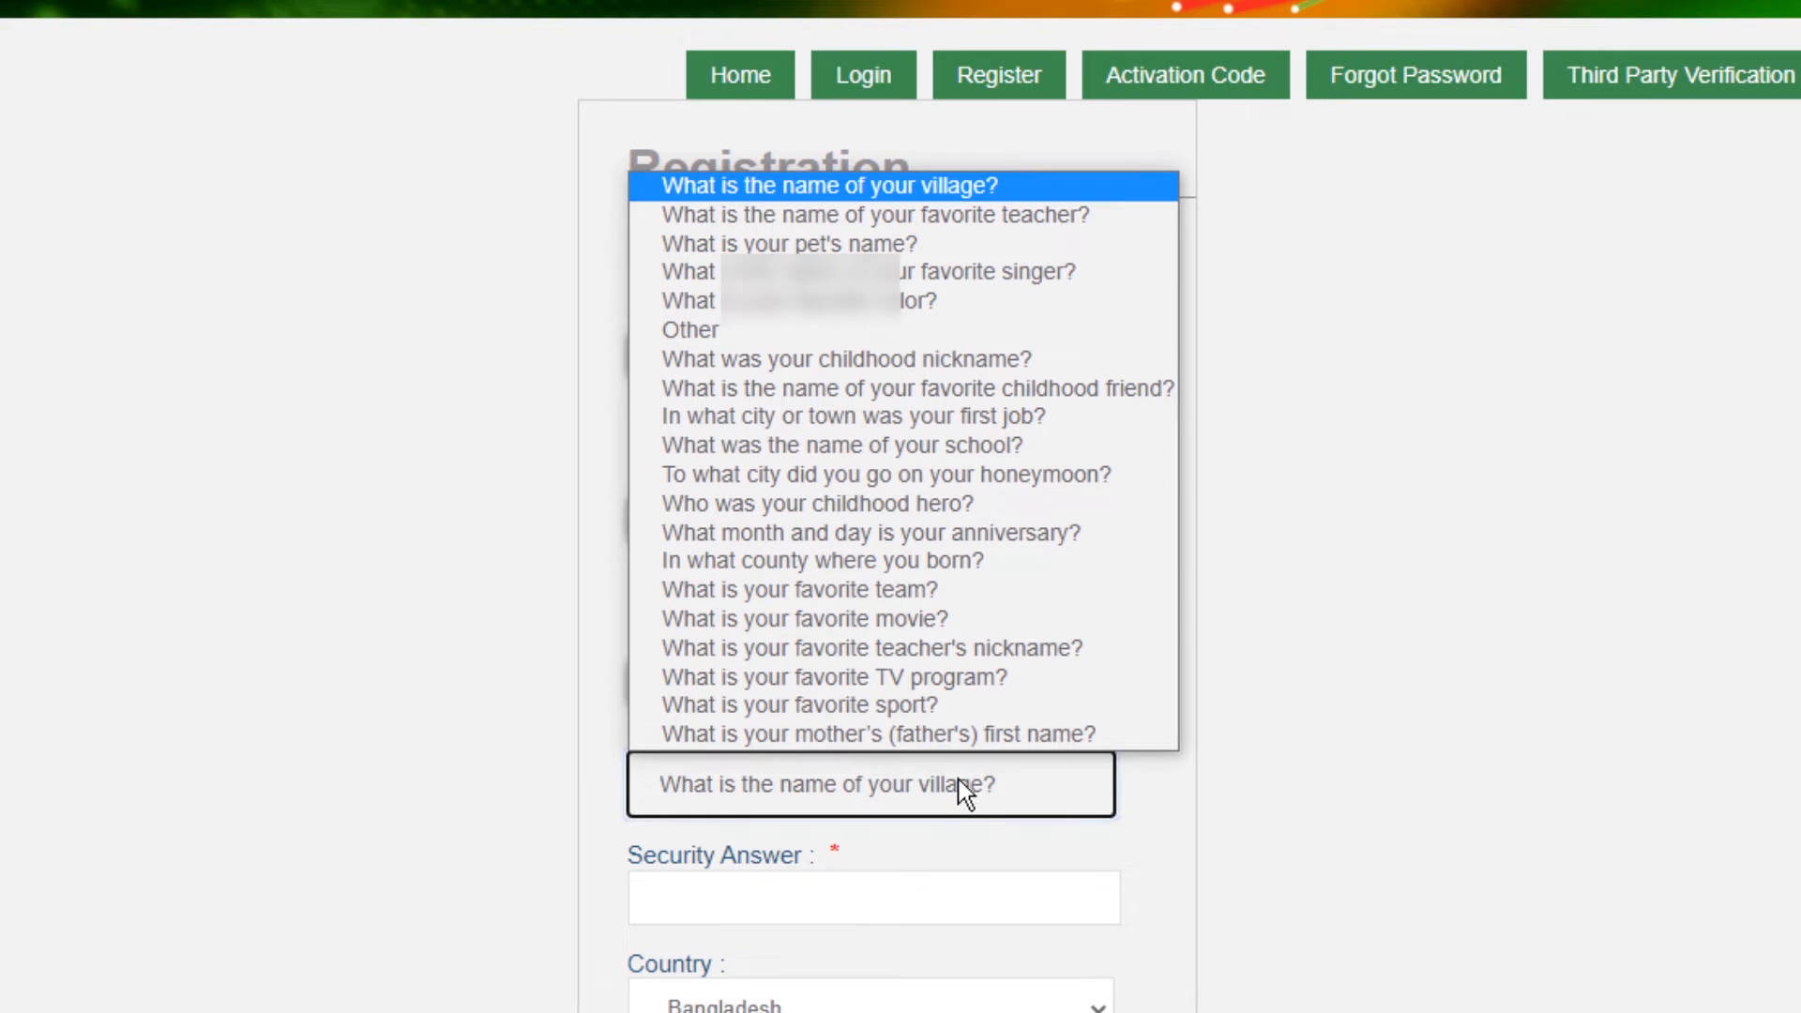
pyautogui.click(1073, 650)
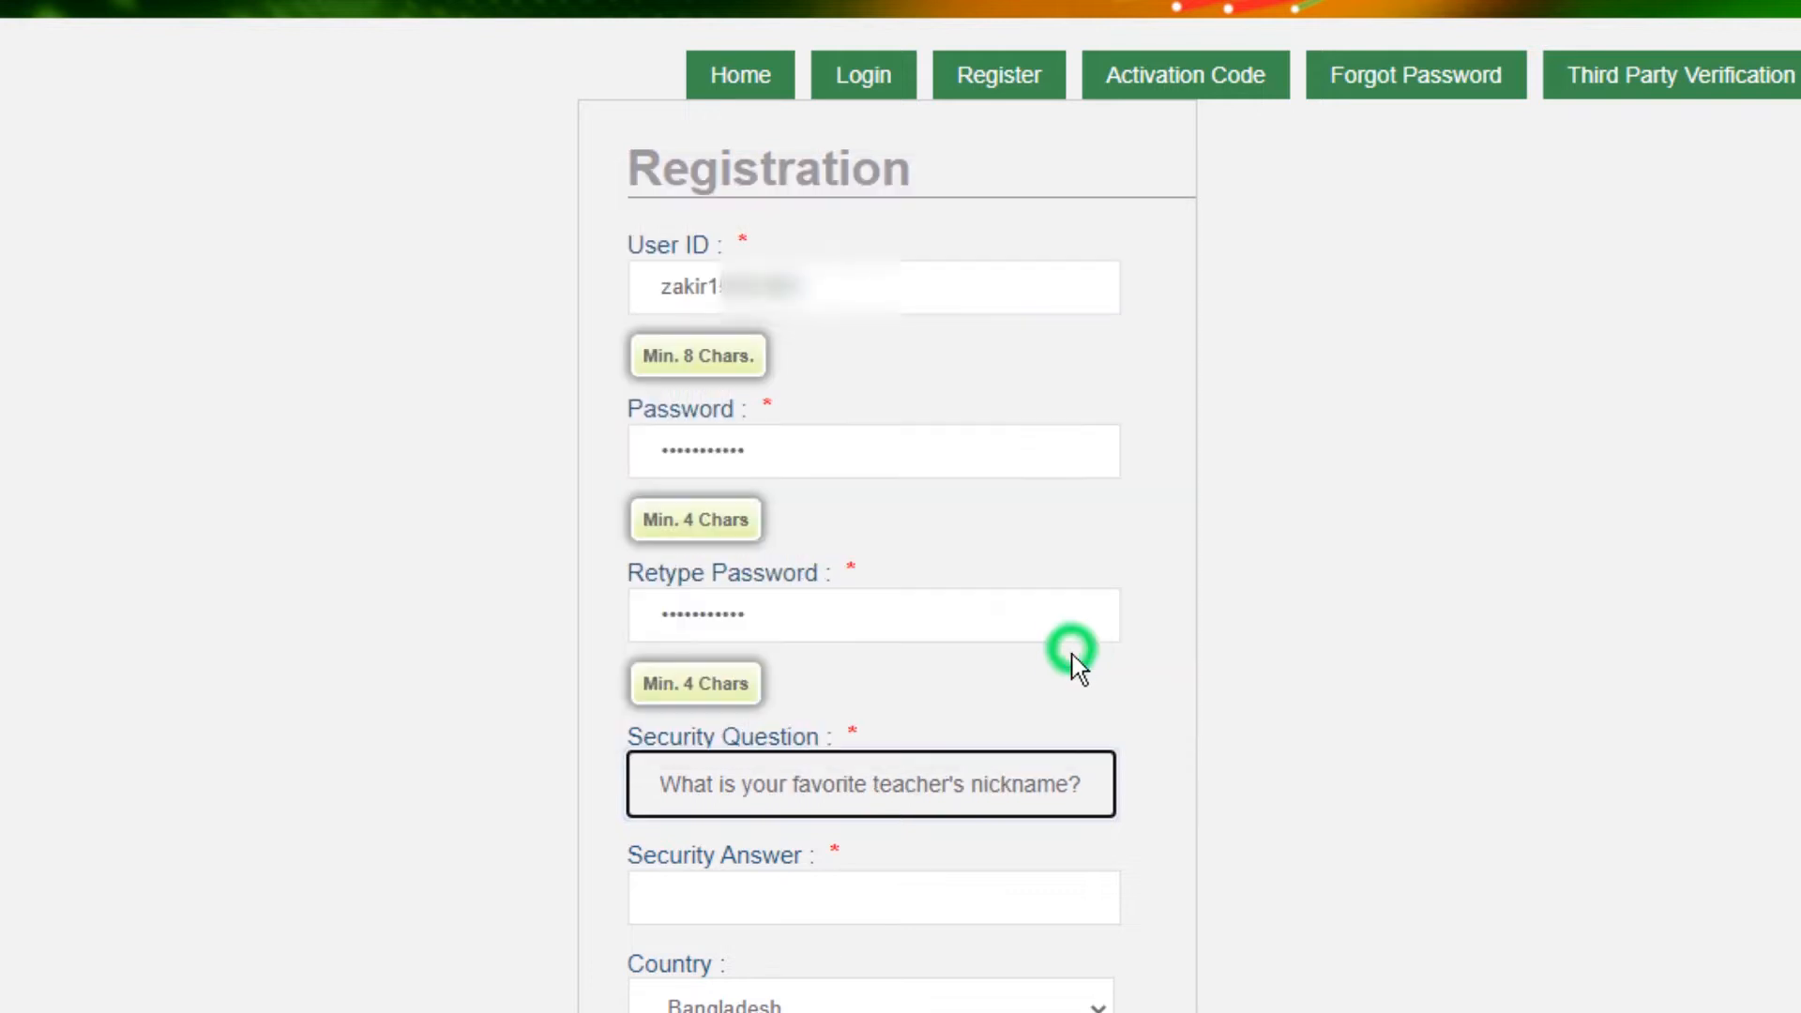
pyautogui.click(783, 905)
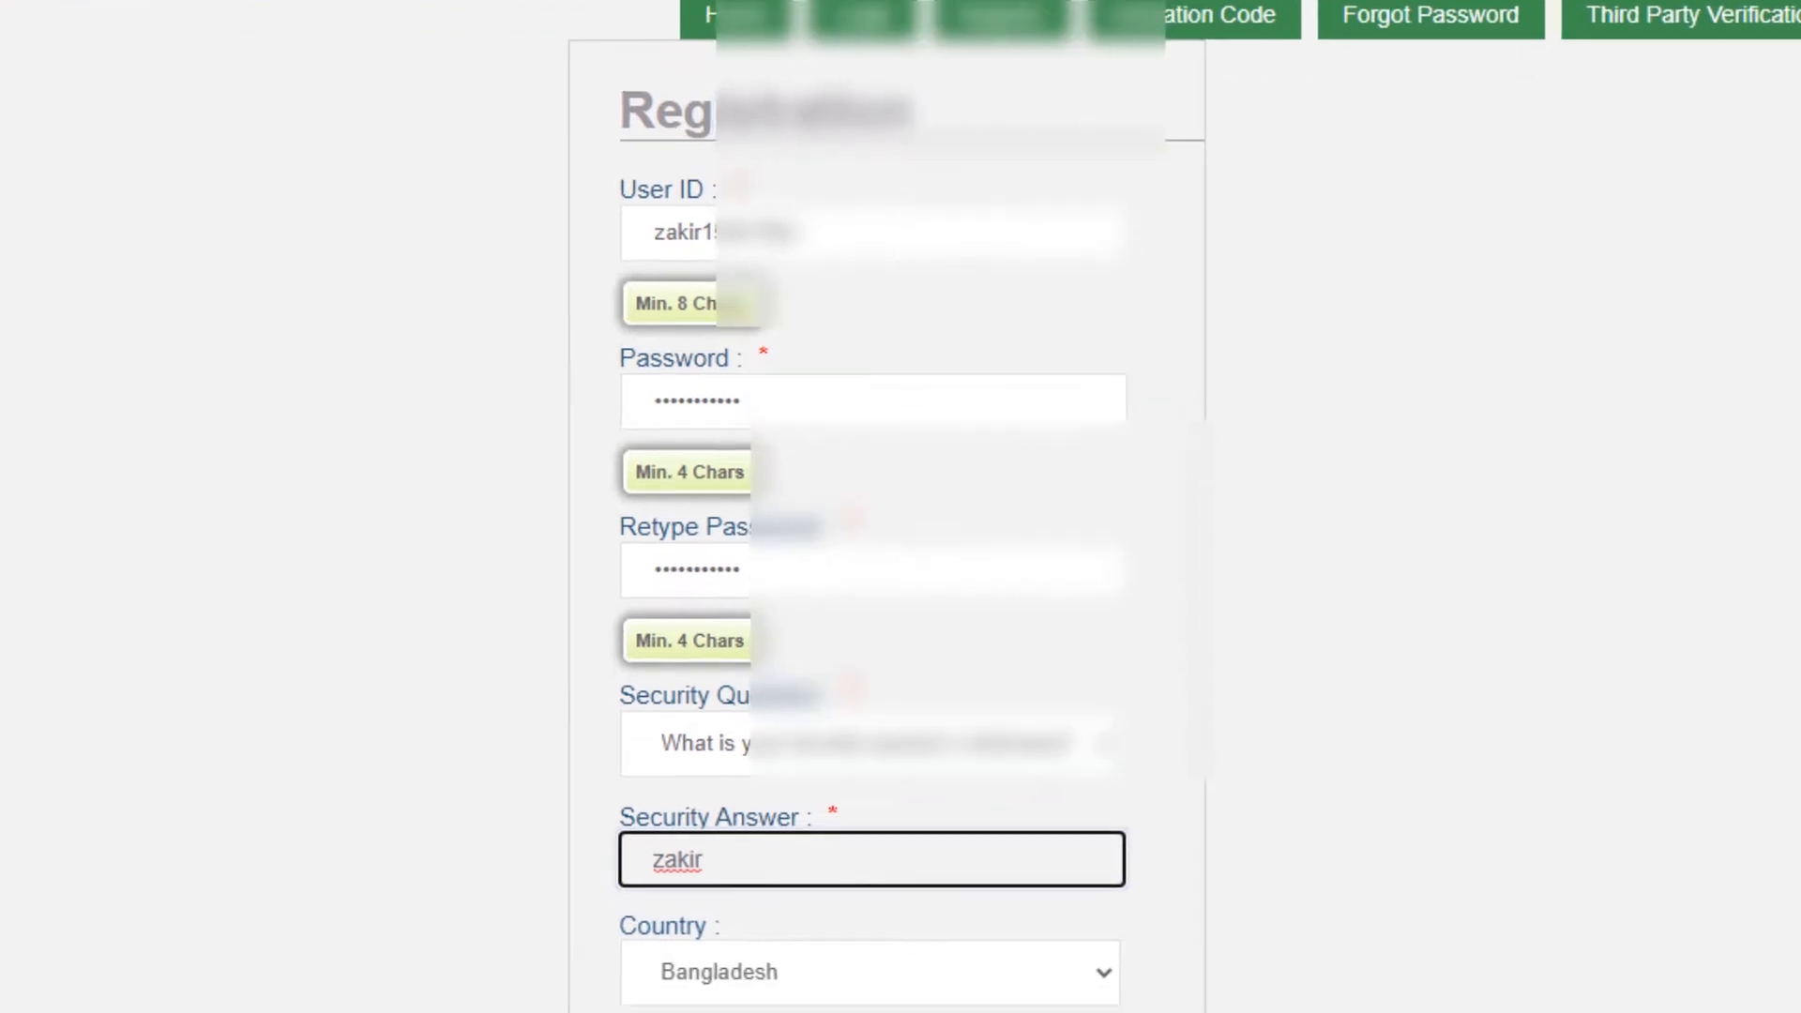
pyautogui.click(728, 788)
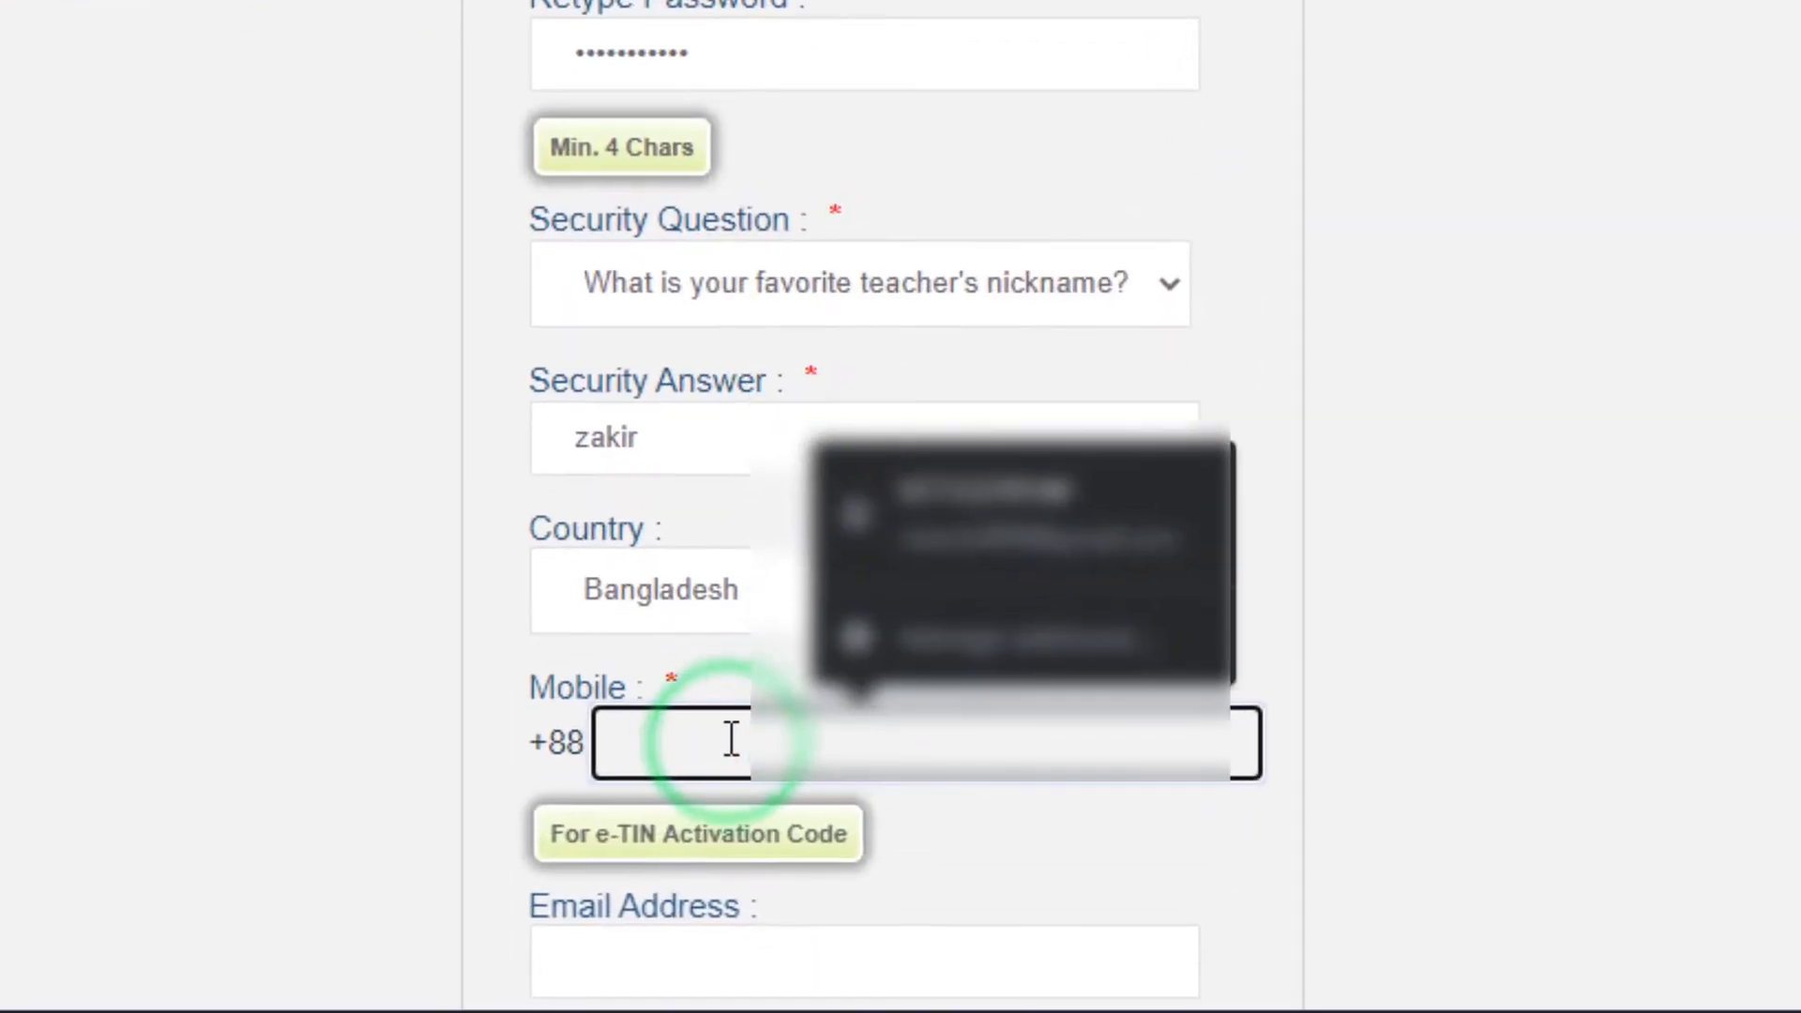
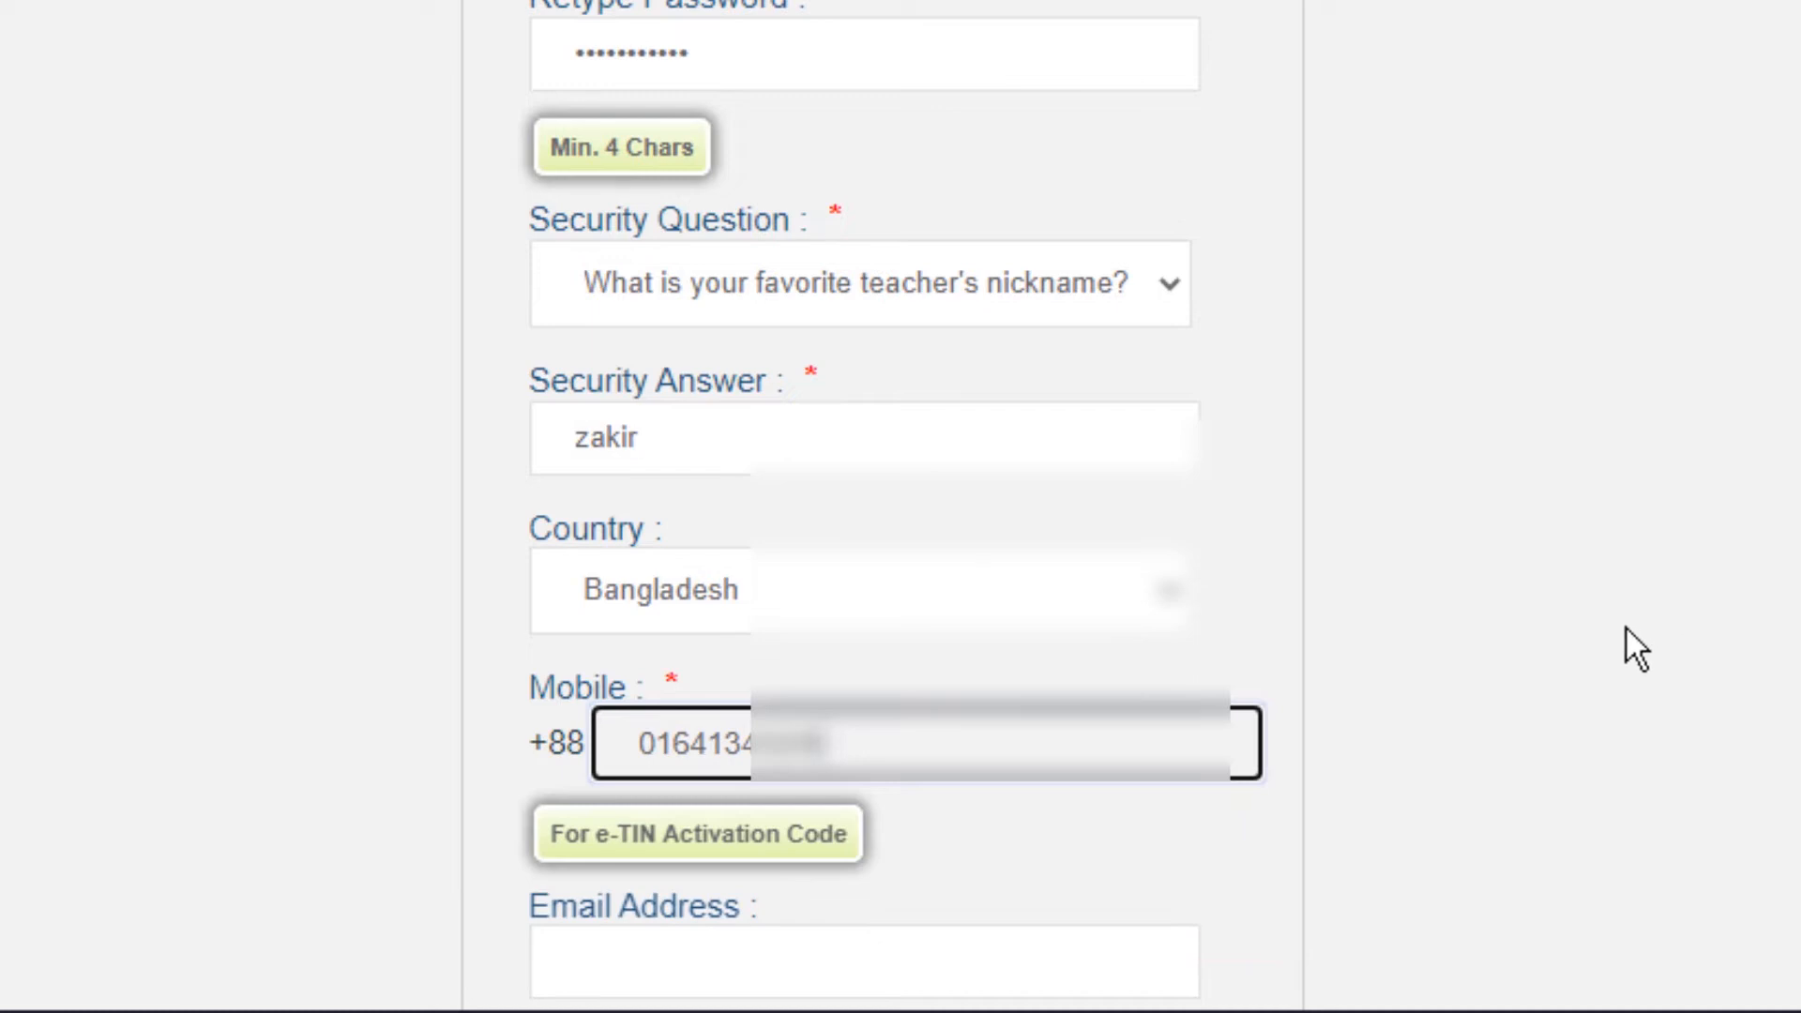
# Fill in the mobile number, type the captcha letters shown, and register.
pyautogui.scroll(-9, 1624, 644)
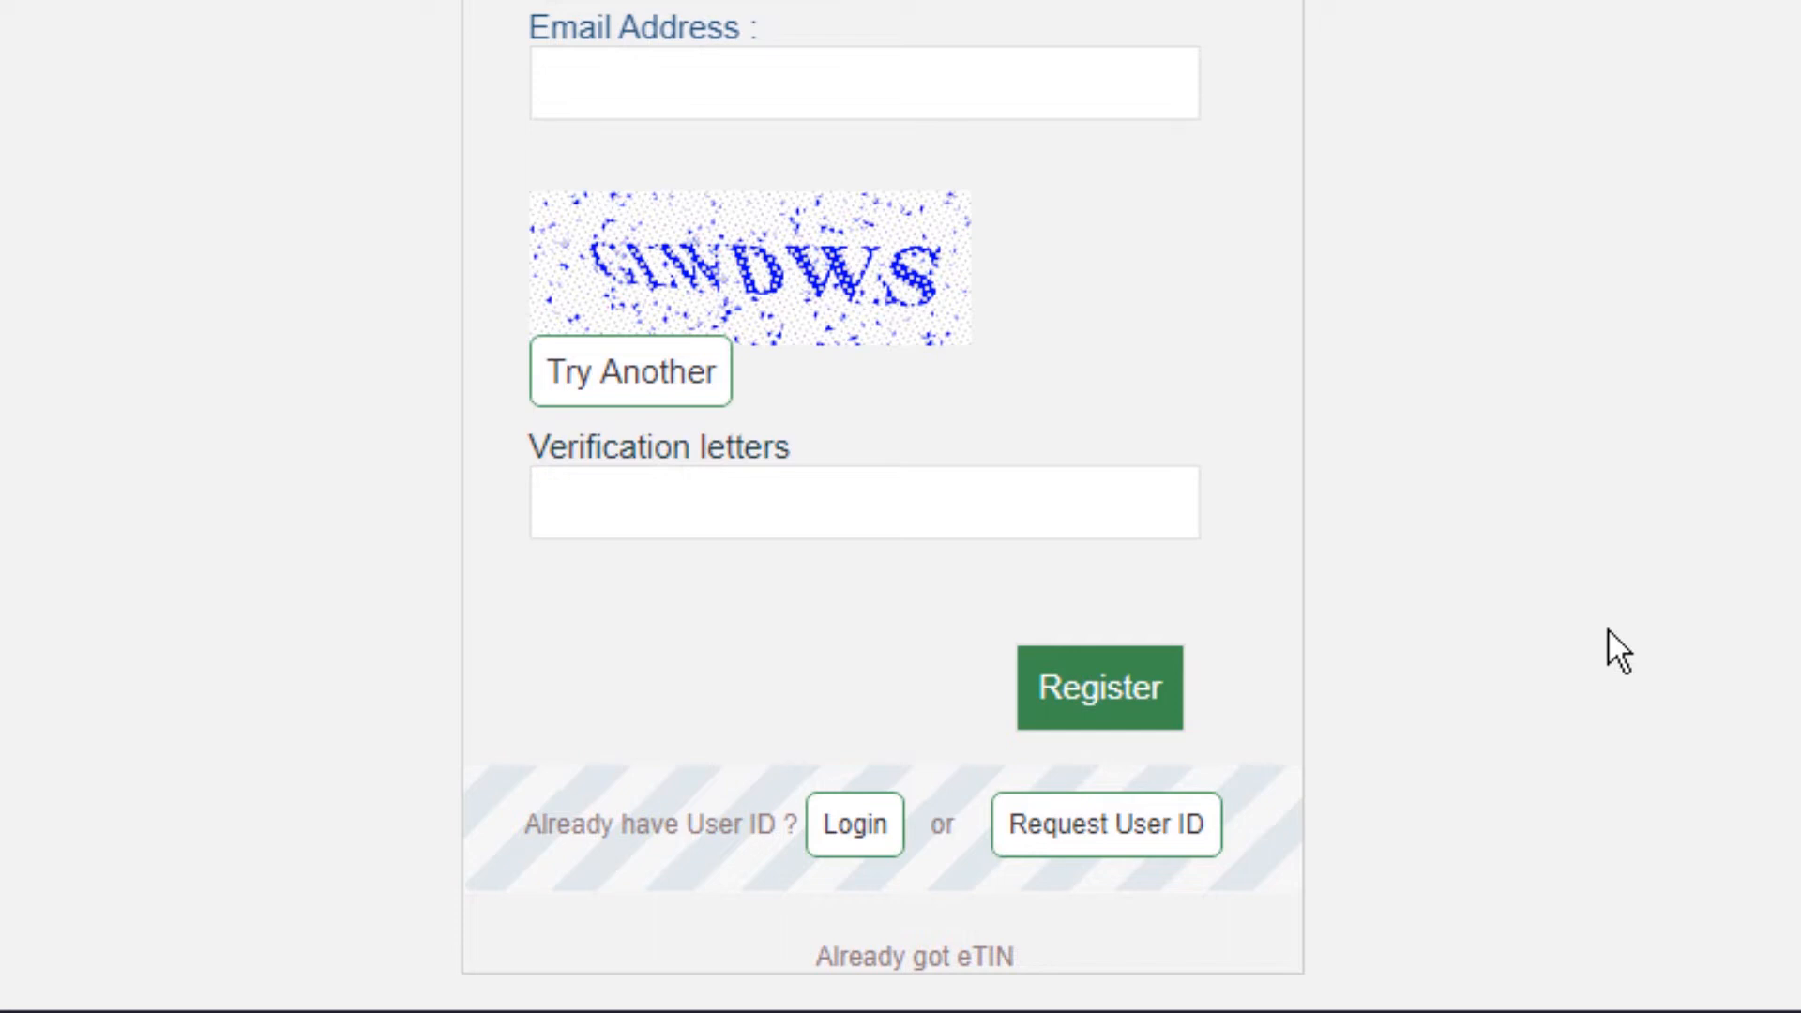
pyautogui.scroll(-2, 1607, 630)
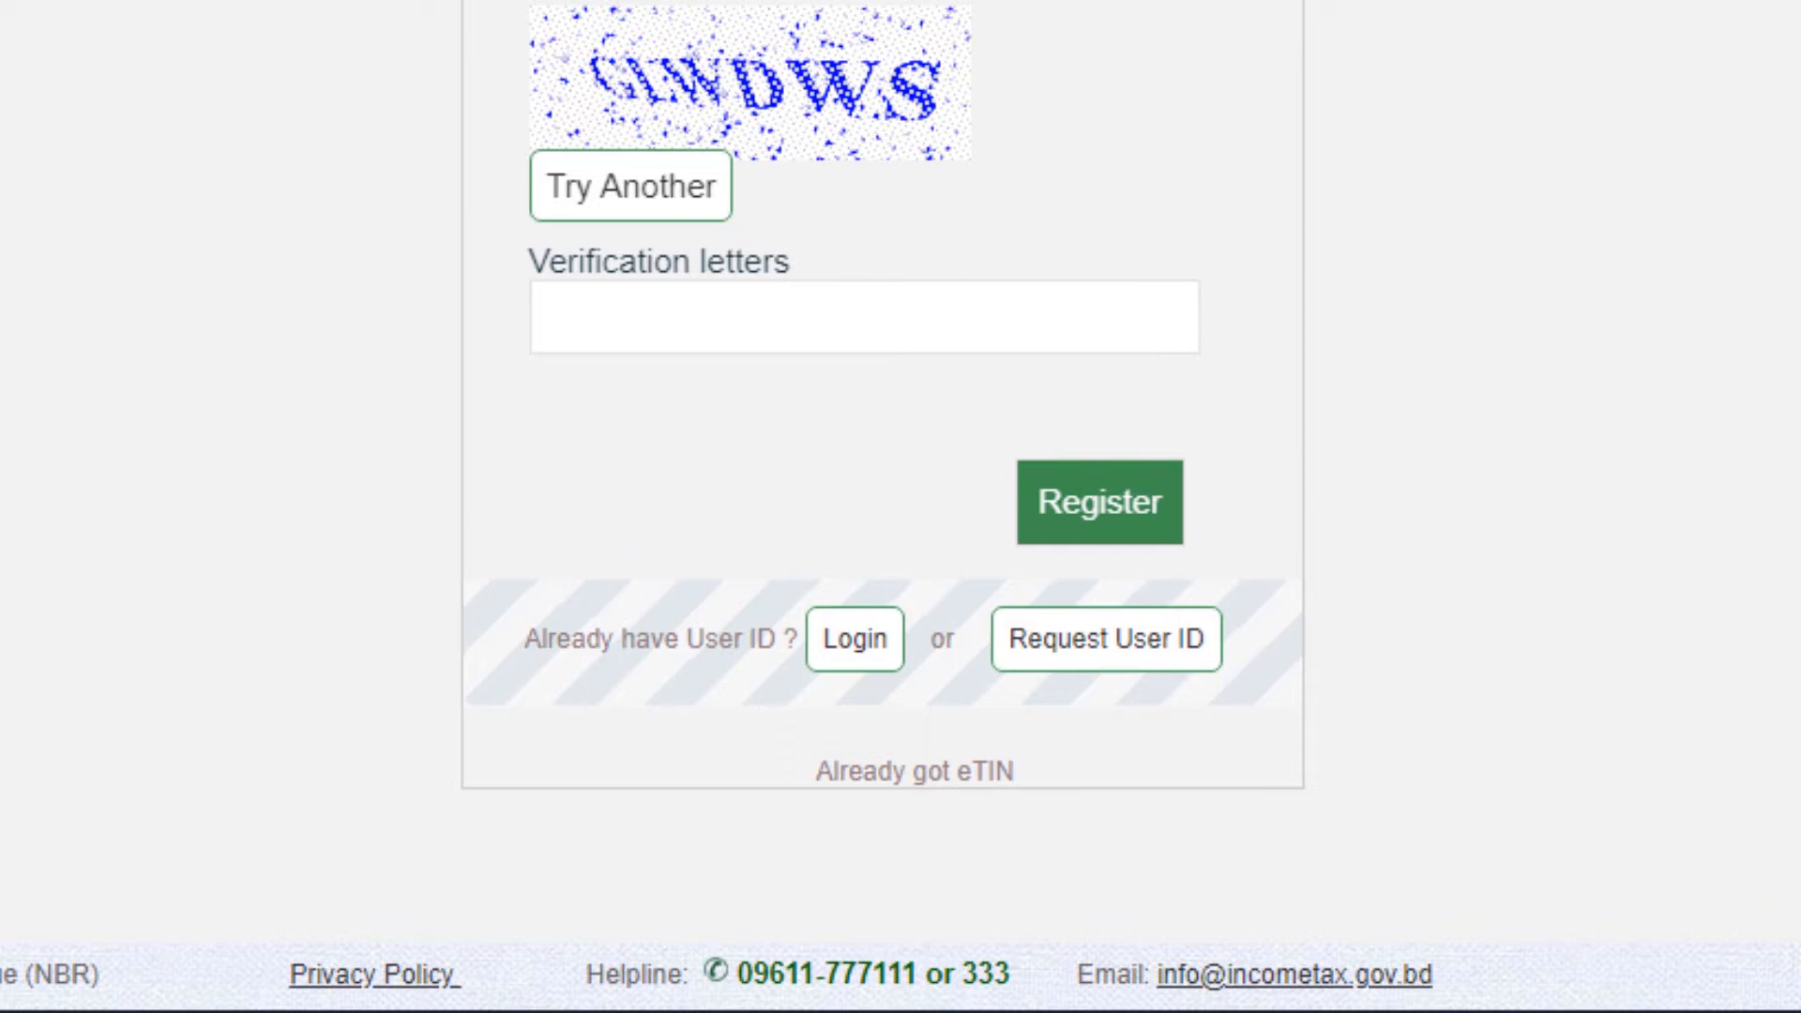
pyautogui.click(763, 339)
pyautogui.write('GLWDWS')
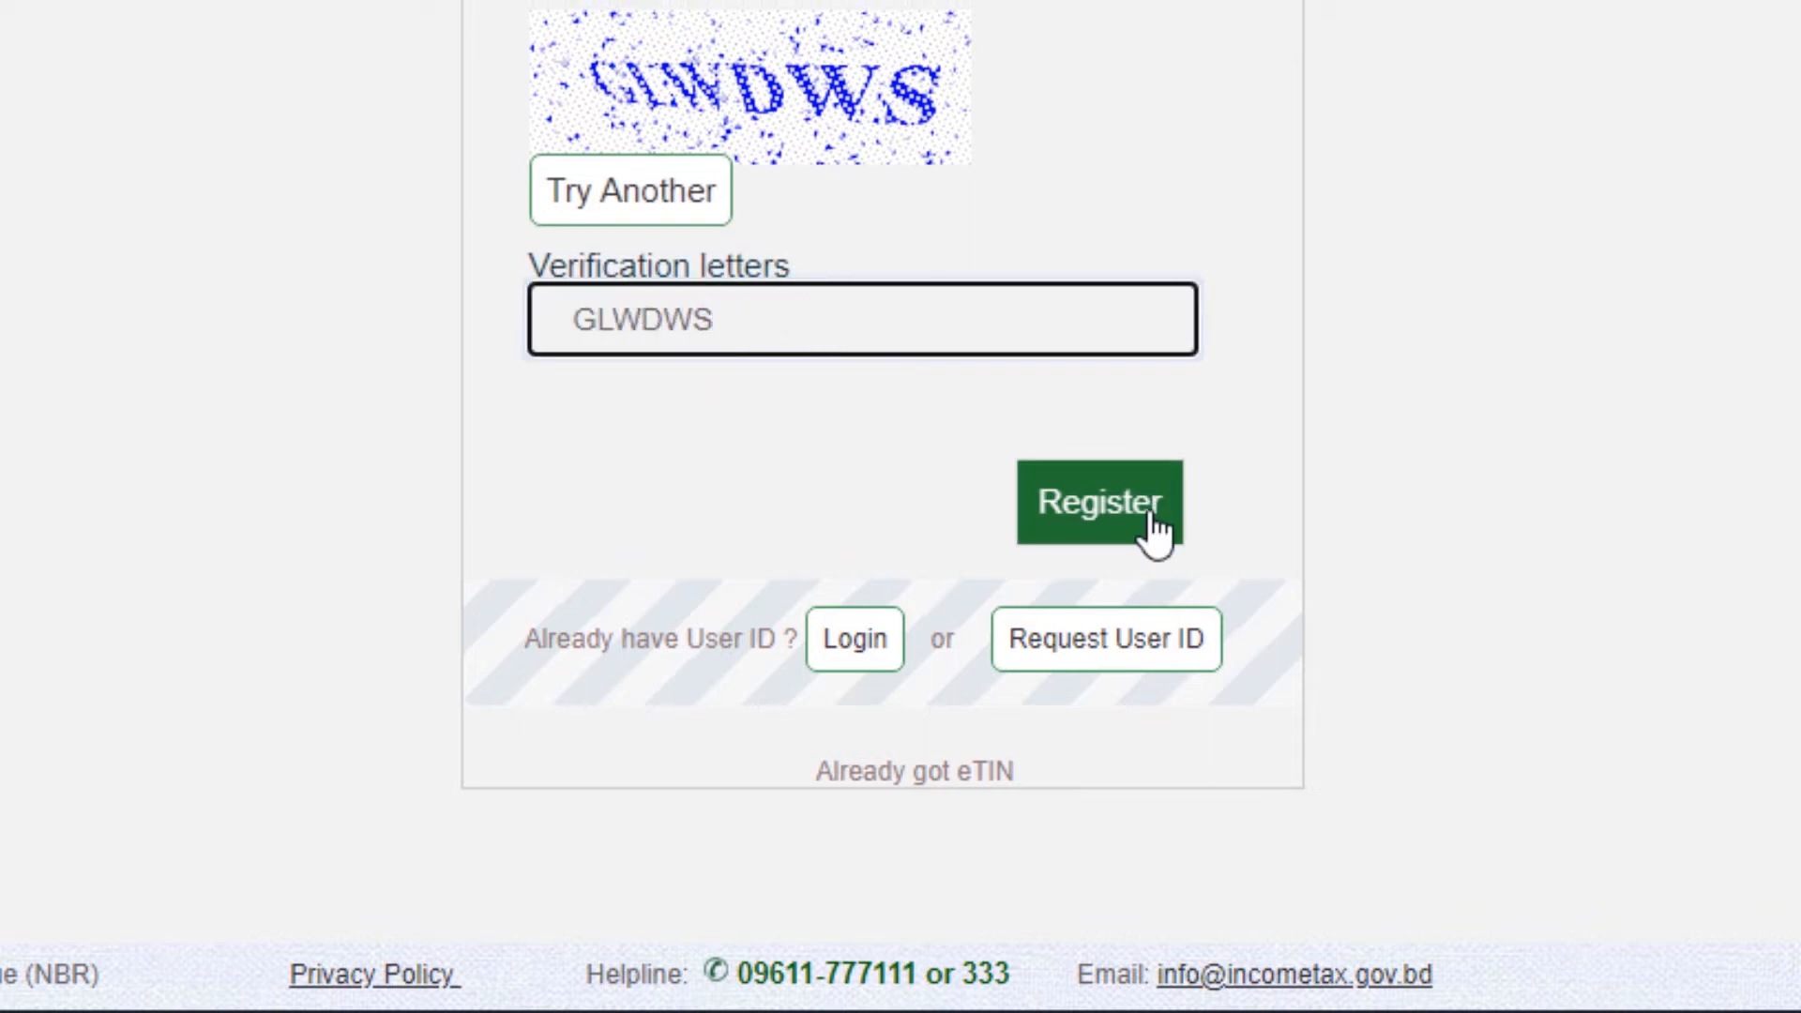
pyautogui.click(1152, 514)
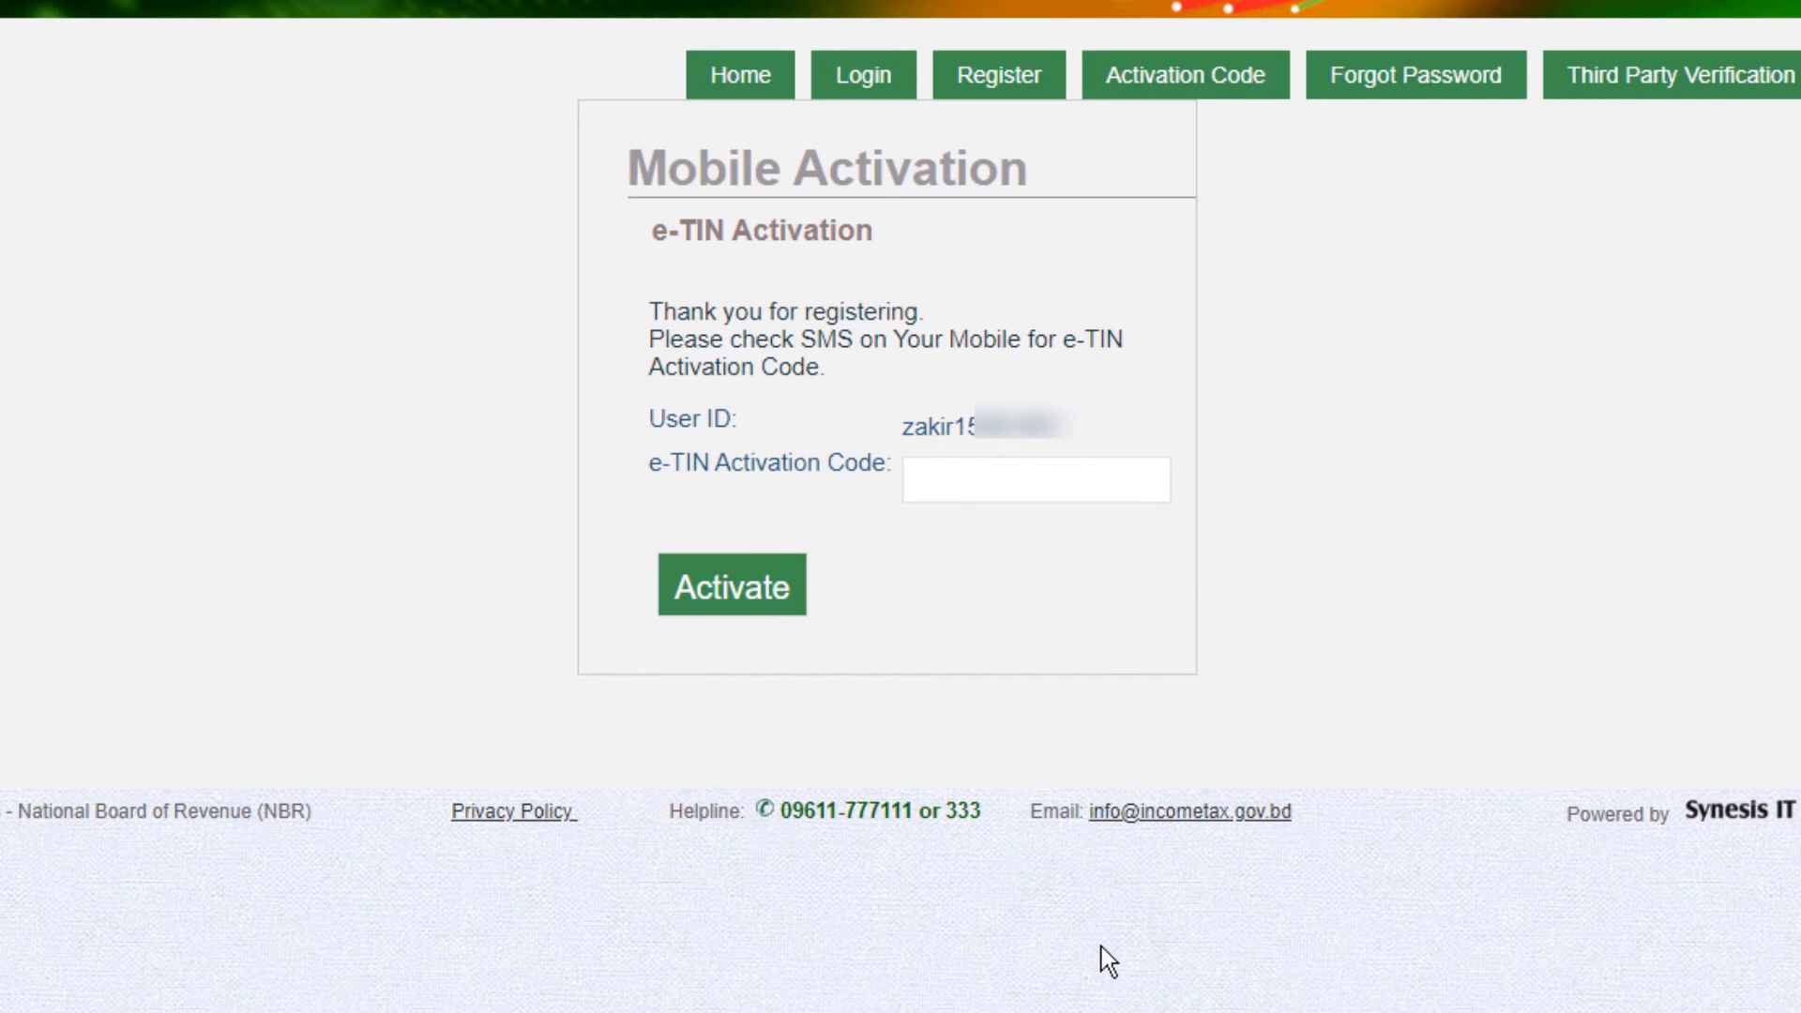
# Enter the SMS activation code to activate the new e-TIN account.
pyautogui.click(983, 481)
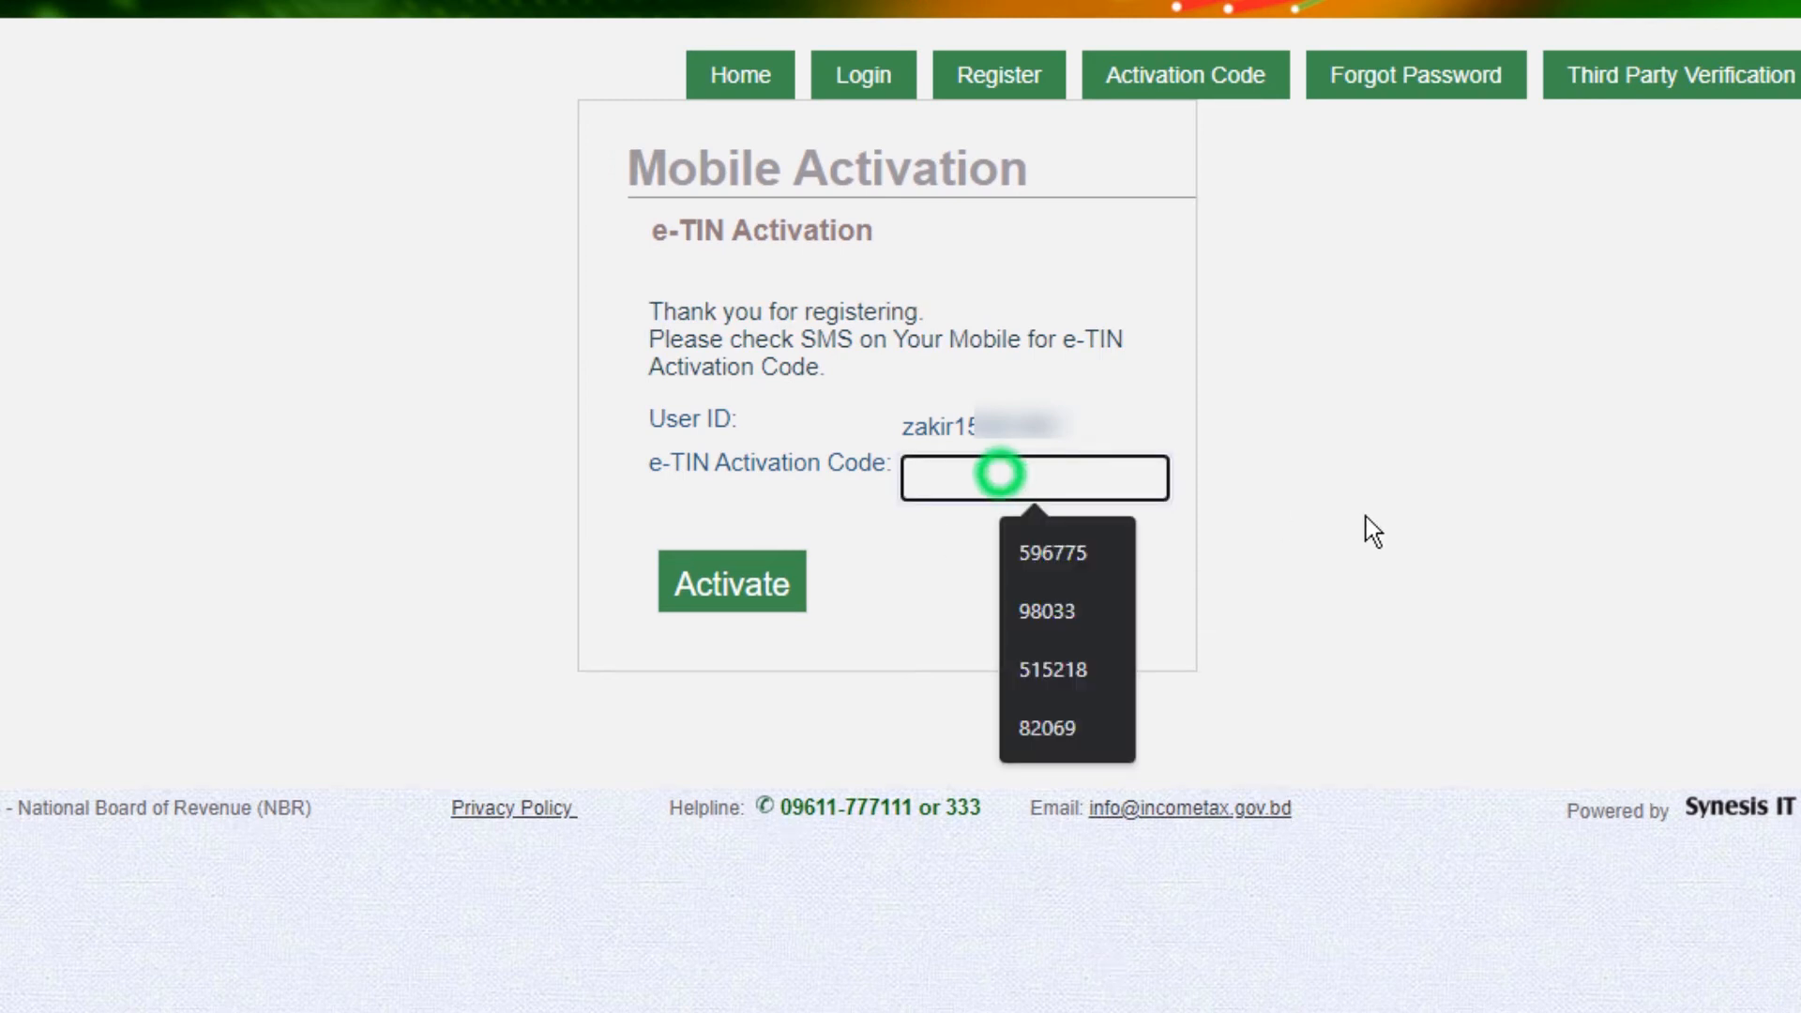
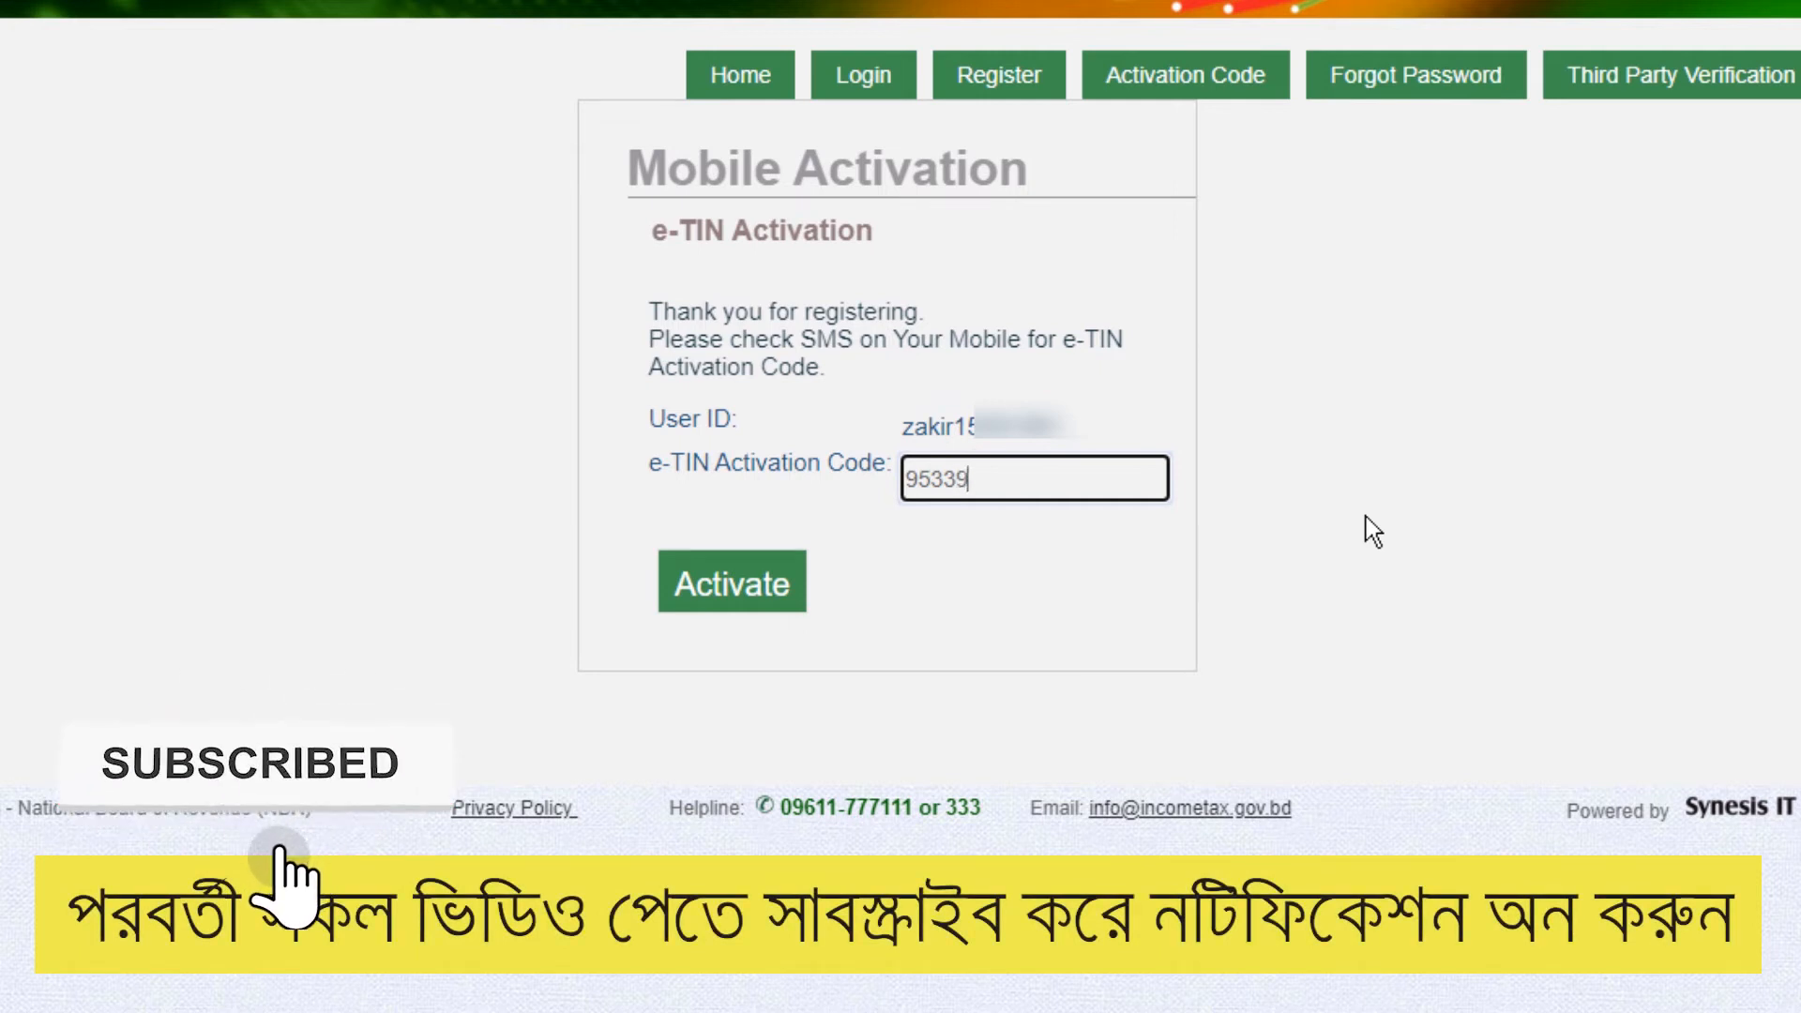
pyautogui.click(724, 583)
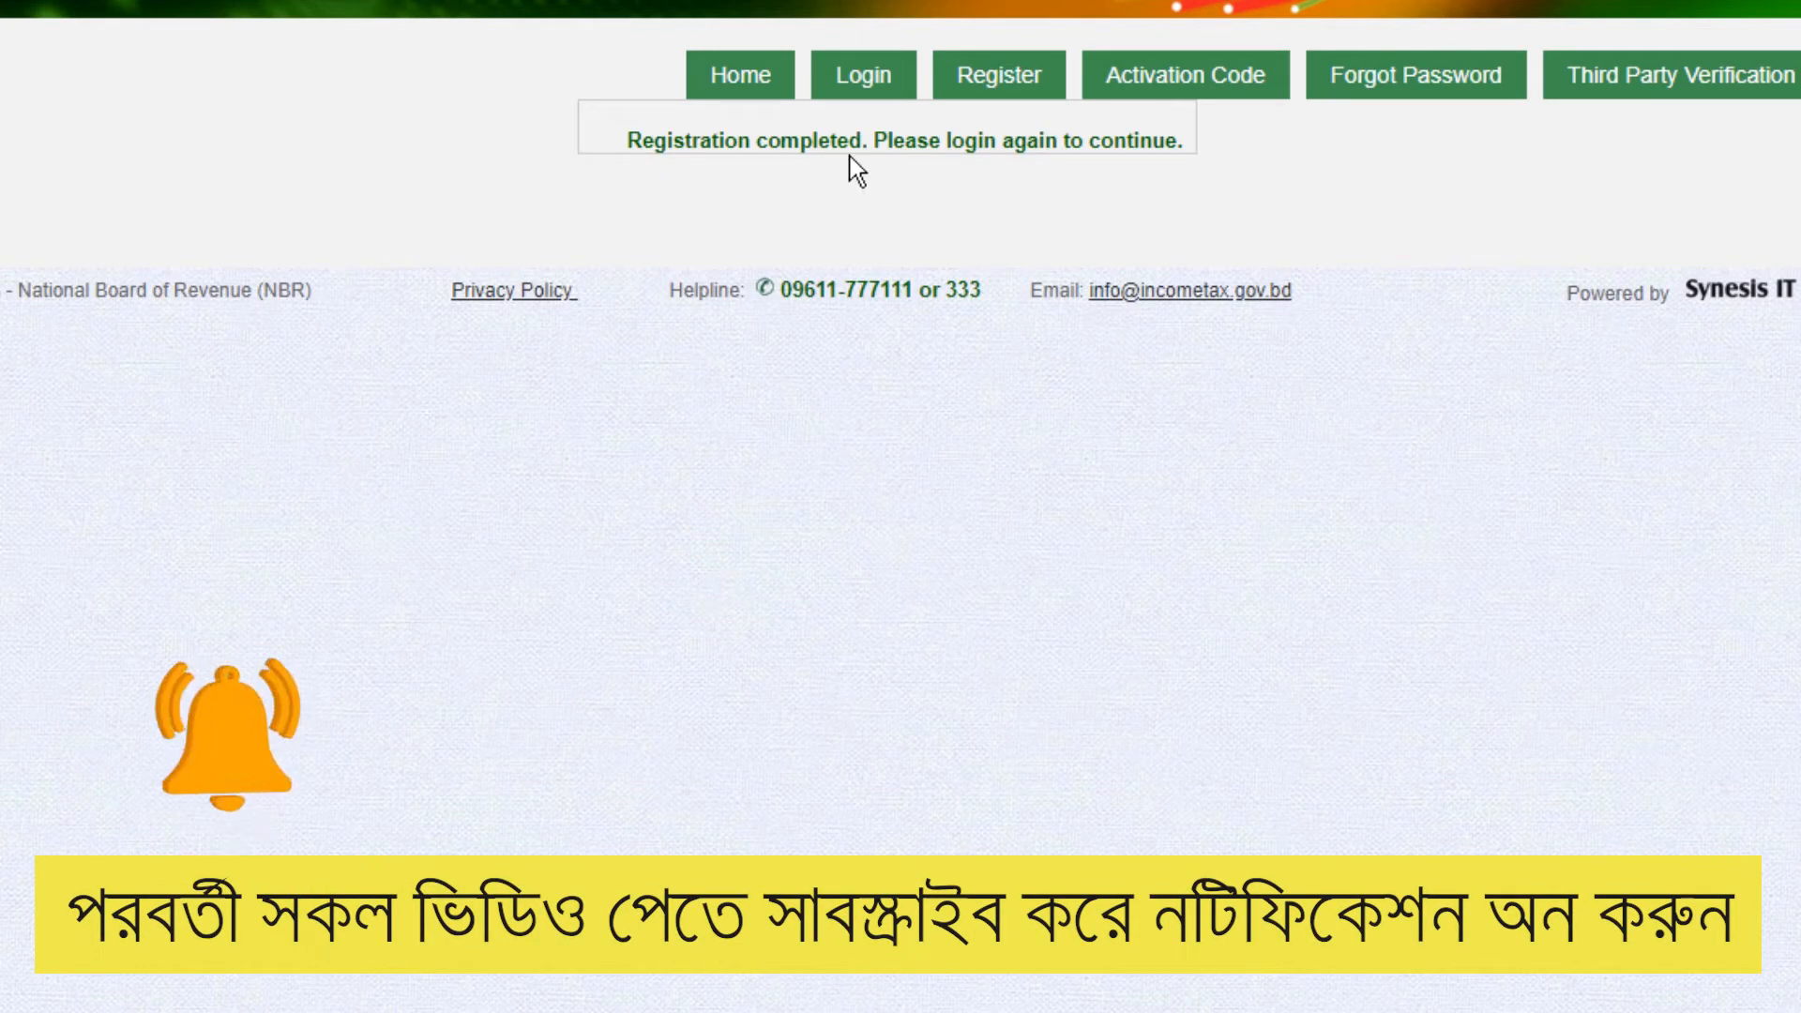
# Log in to e-TIN with the new user ID and password.
pyautogui.click(860, 83)
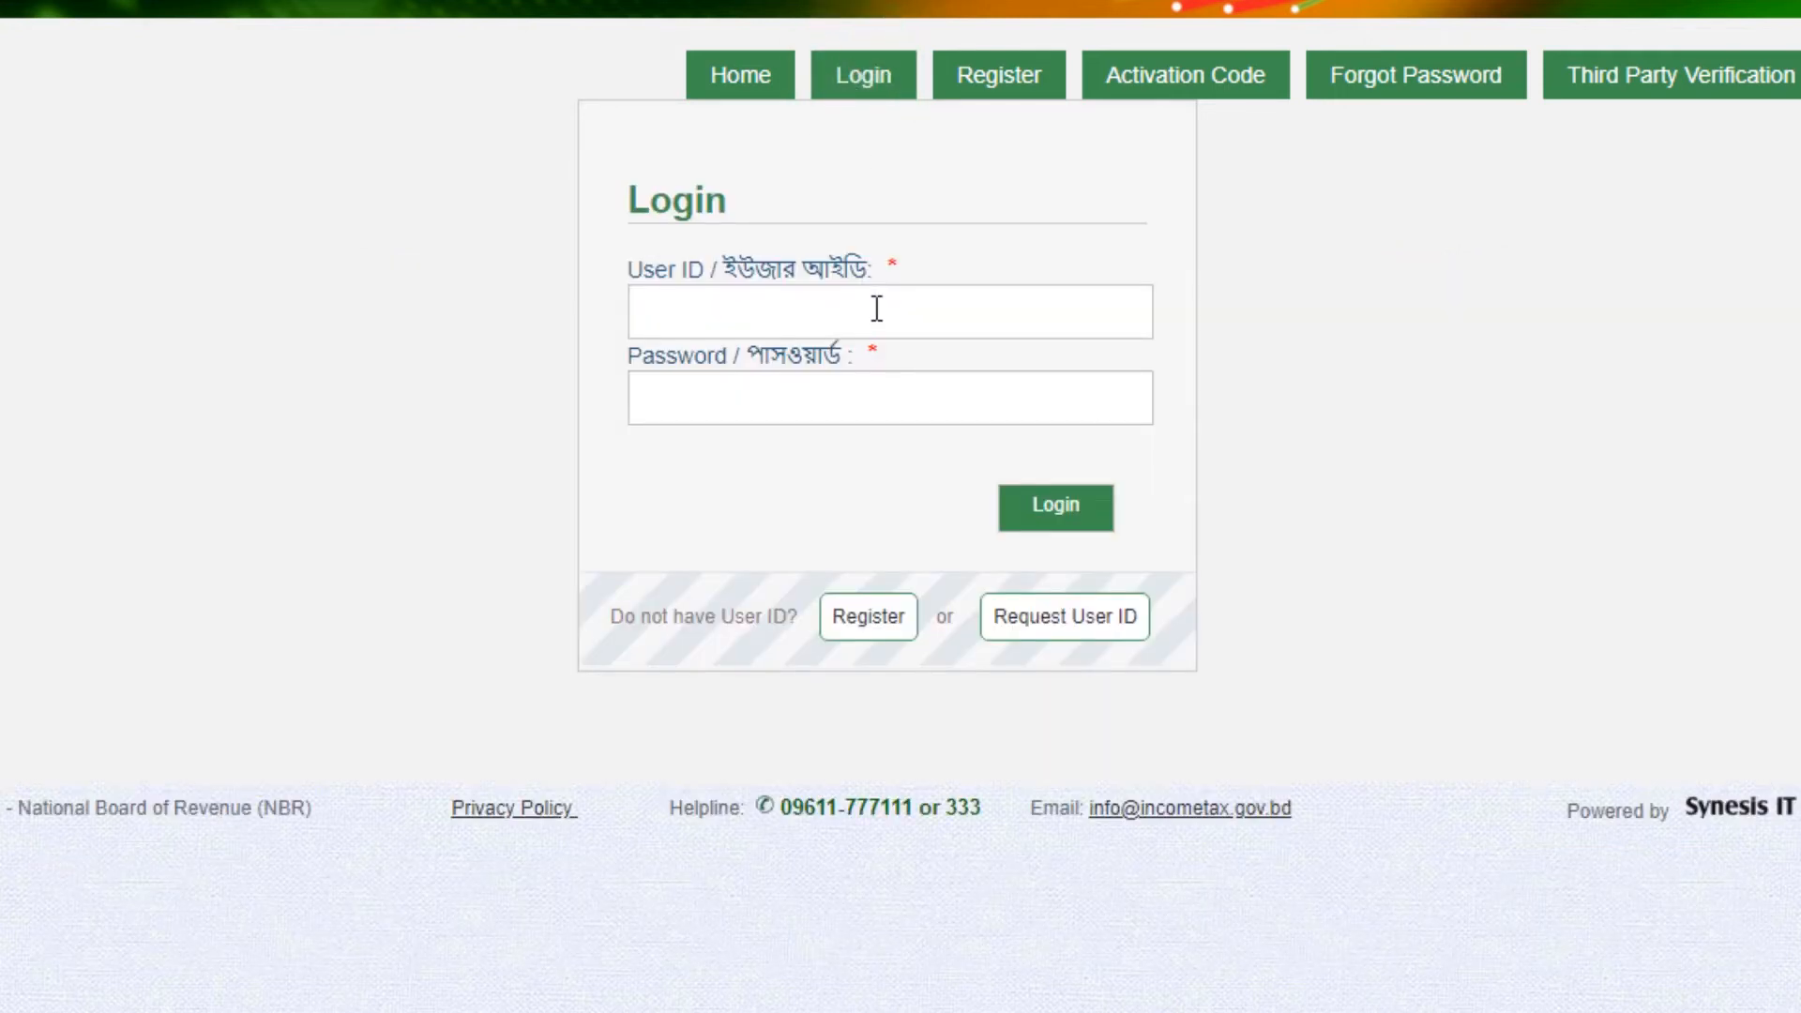
pyautogui.click(872, 298)
pyautogui.write('zakir15')
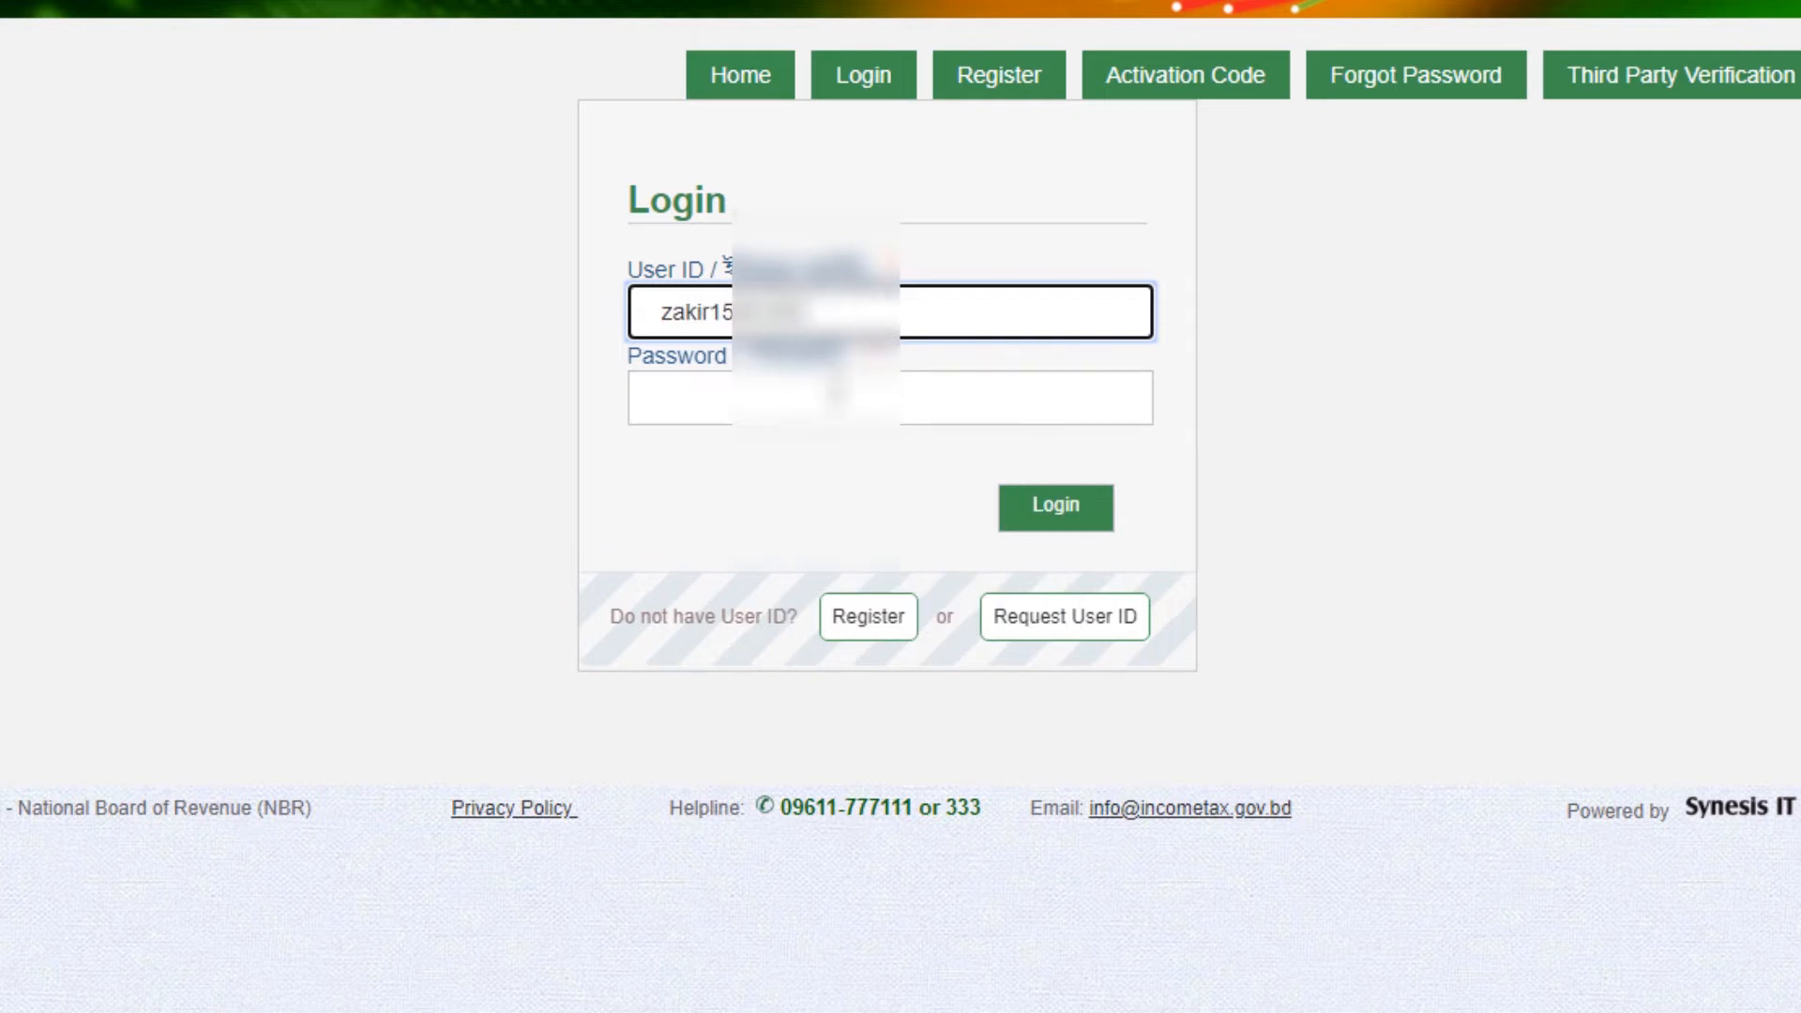
pyautogui.click(816, 403)
pyautogui.write('•••••••••')
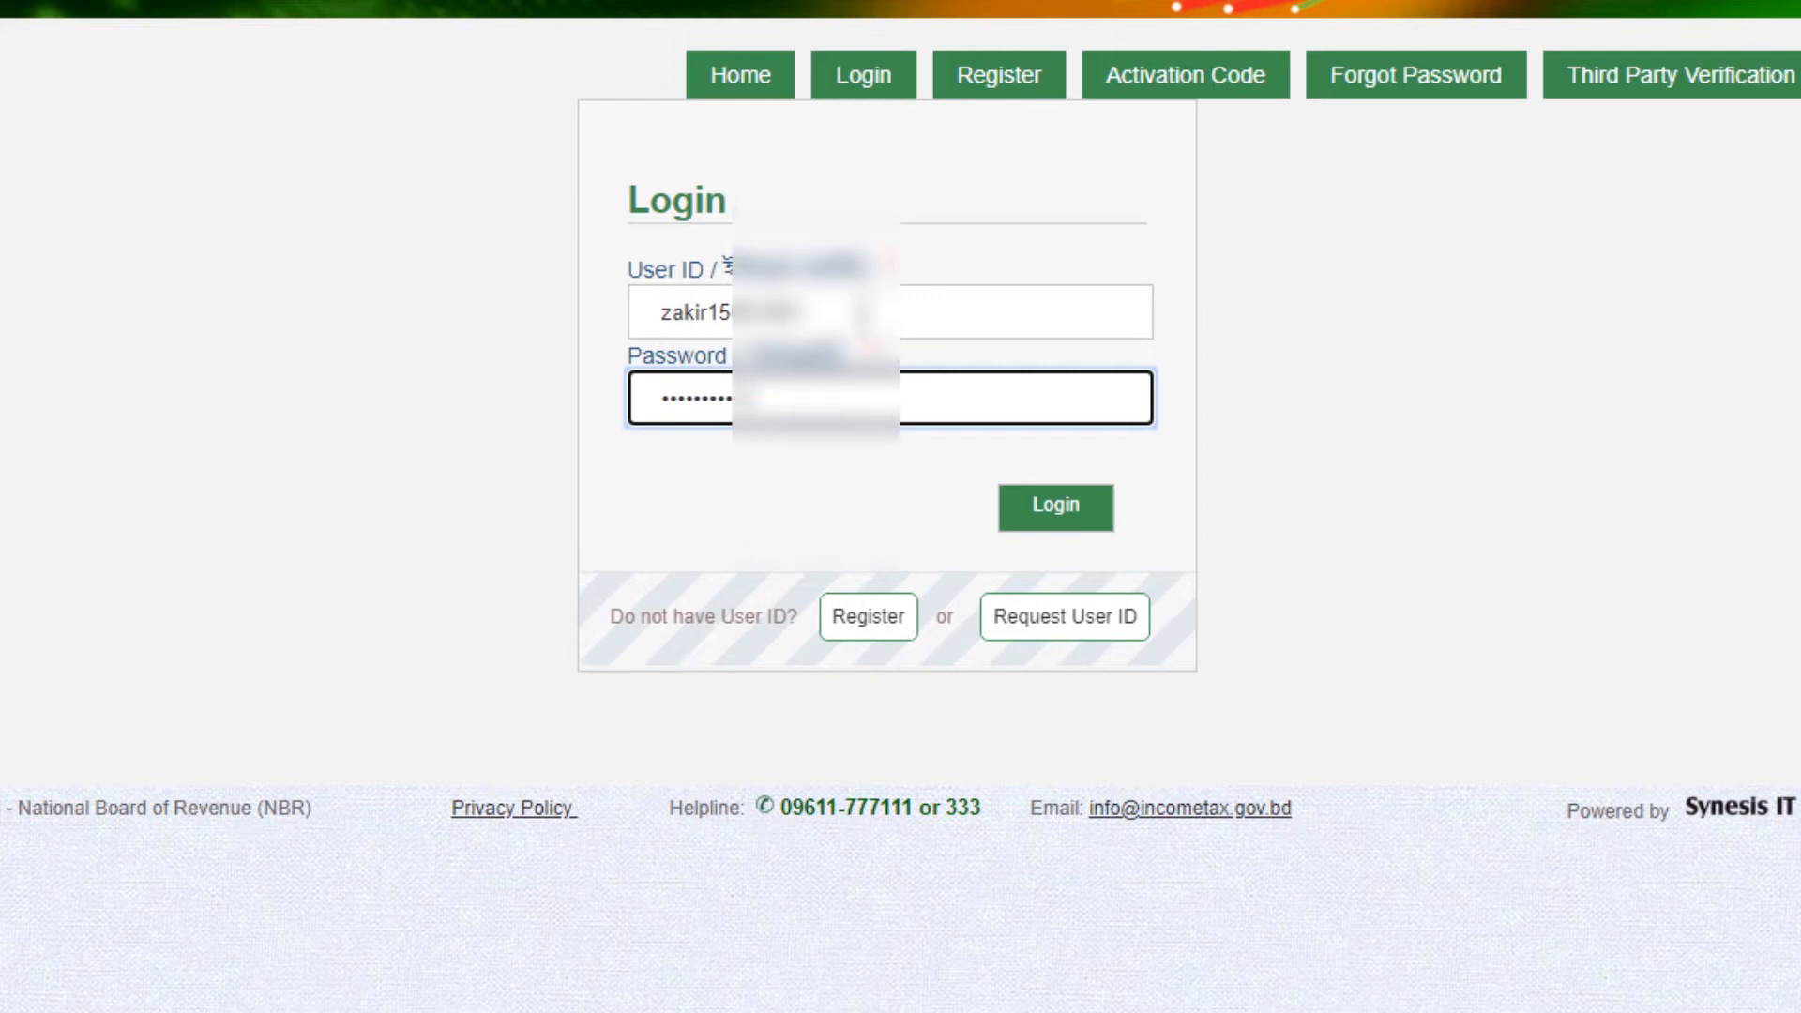
pyautogui.click(1051, 522)
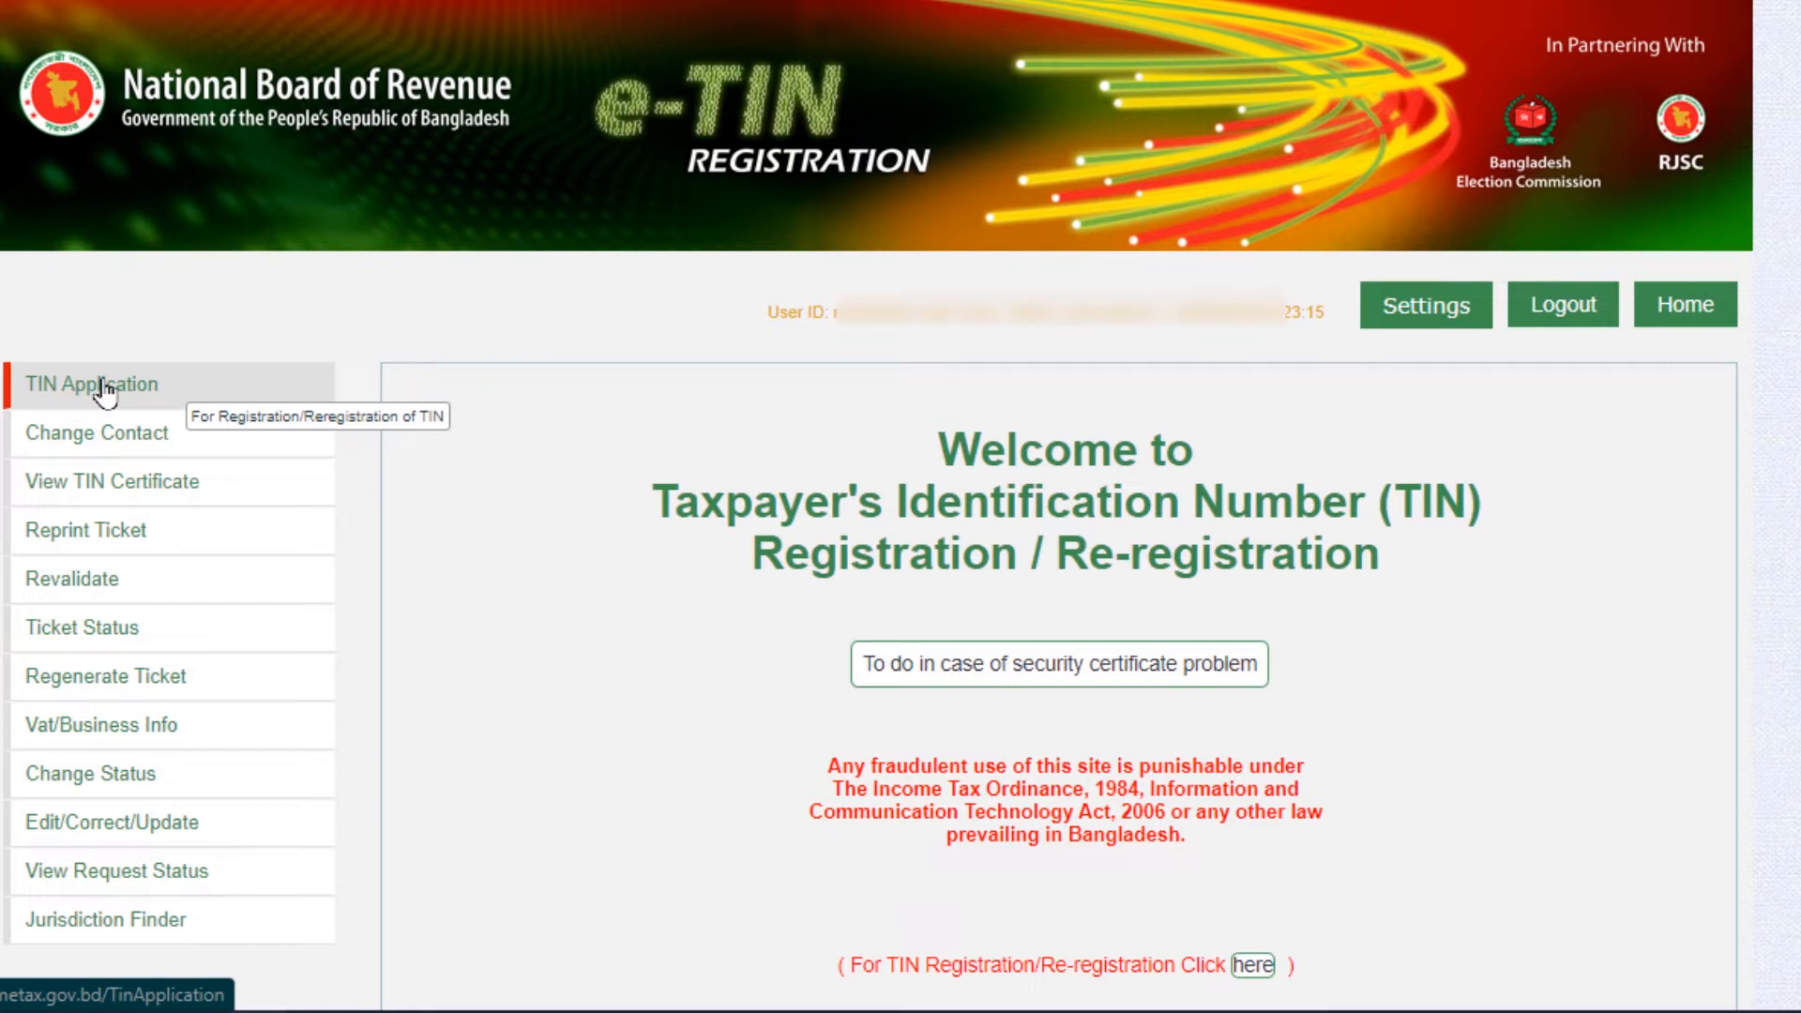
# Follow the 'here' link for TIN Registration/Re-registration to open the application form.
pyautogui.scroll(-2, 1175, 790)
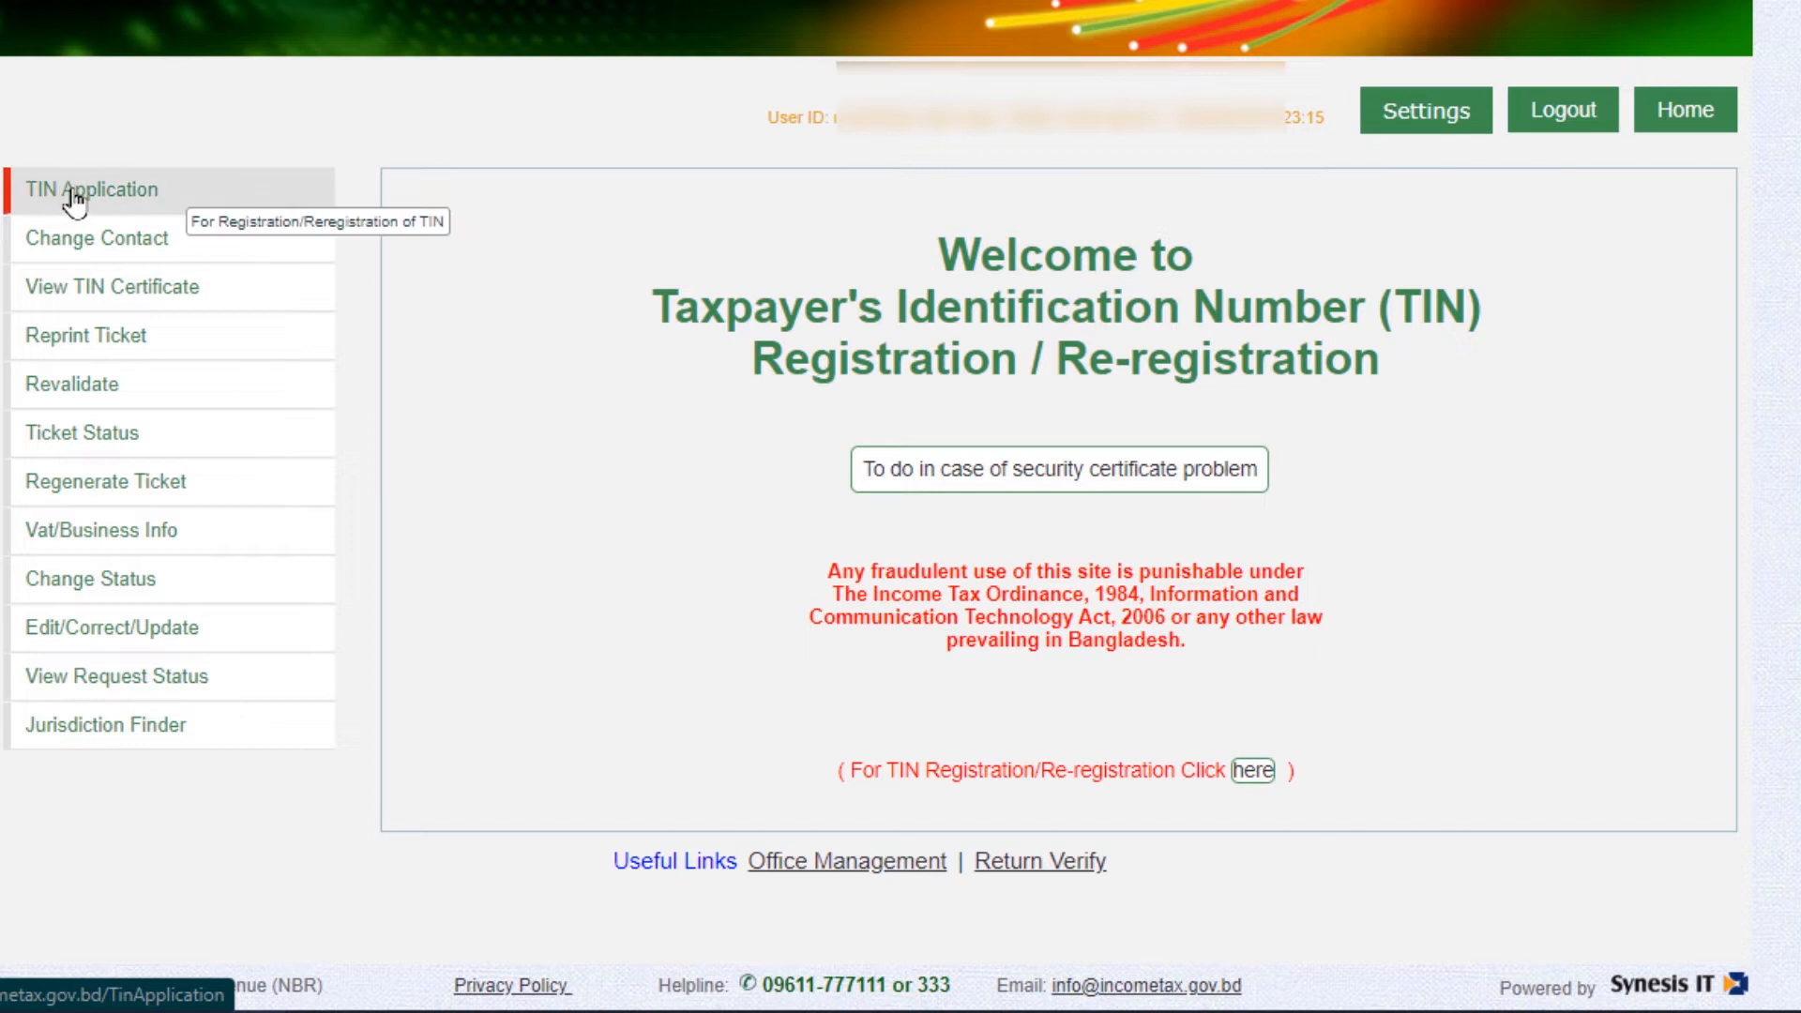
pyautogui.click(1260, 771)
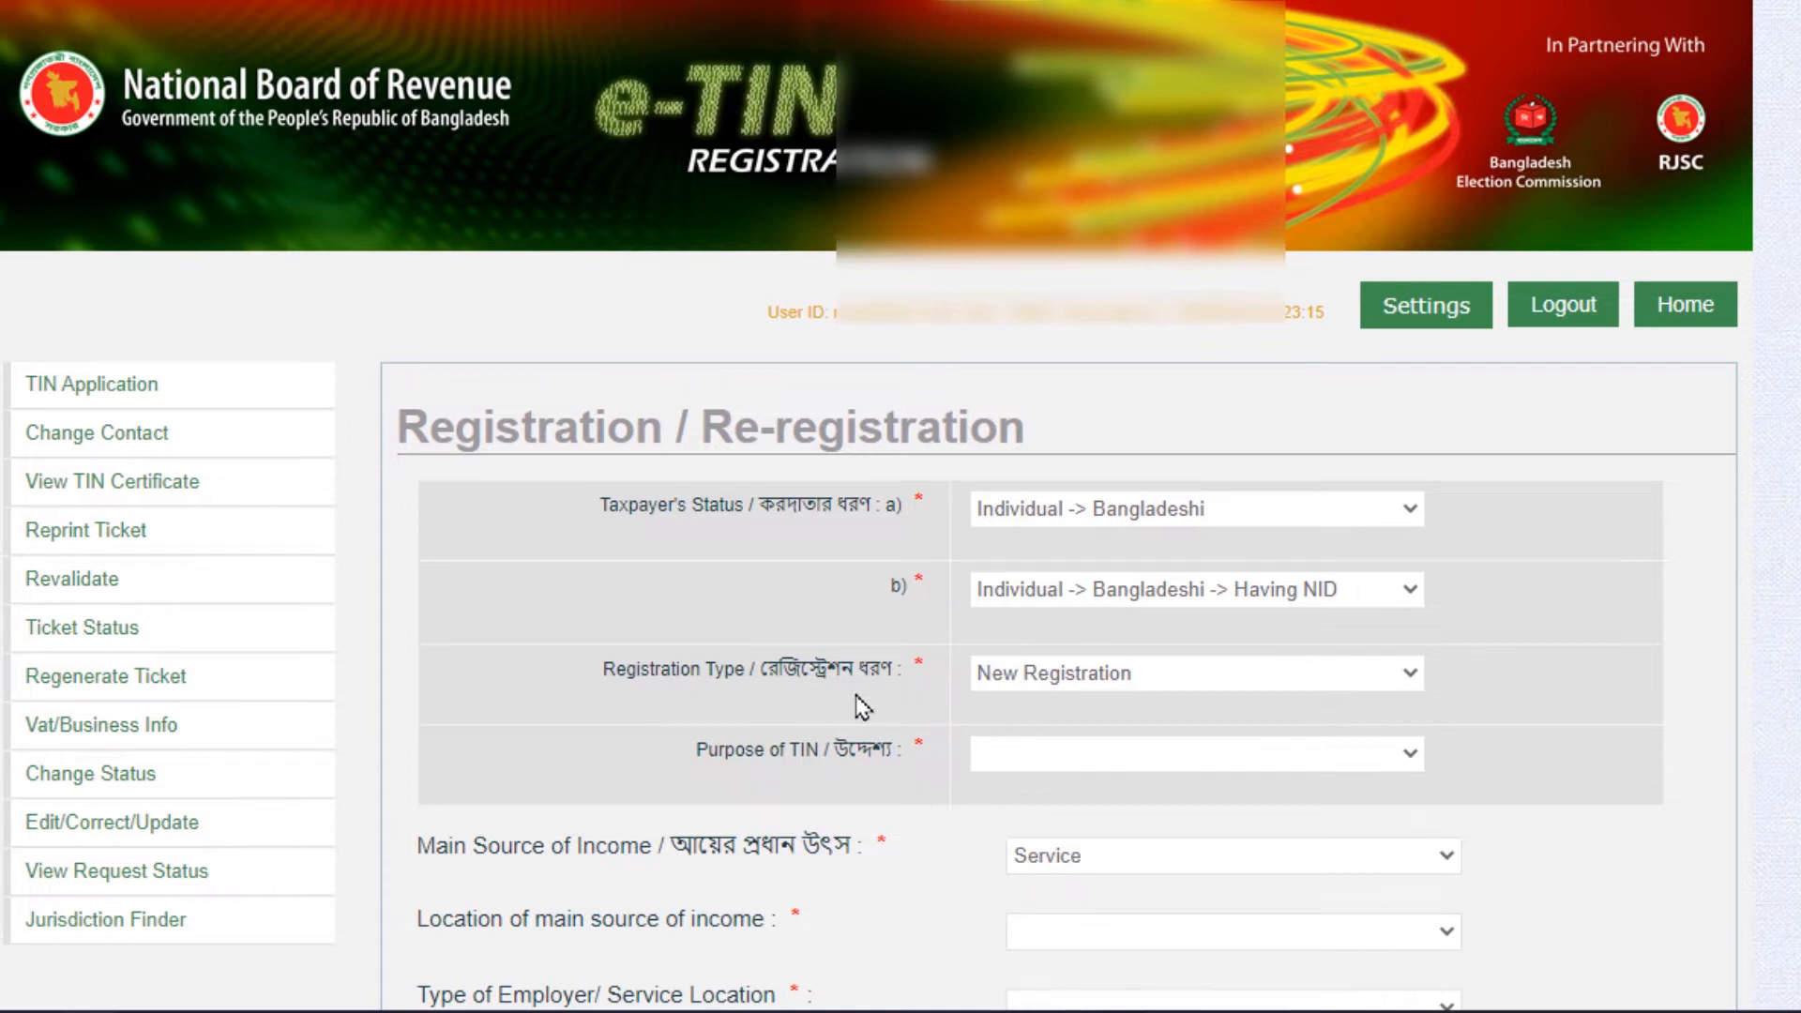
pyautogui.scroll(-2, 863, 708)
pyautogui.moveTo(598, 353); pyautogui.dragTo(744, 356)
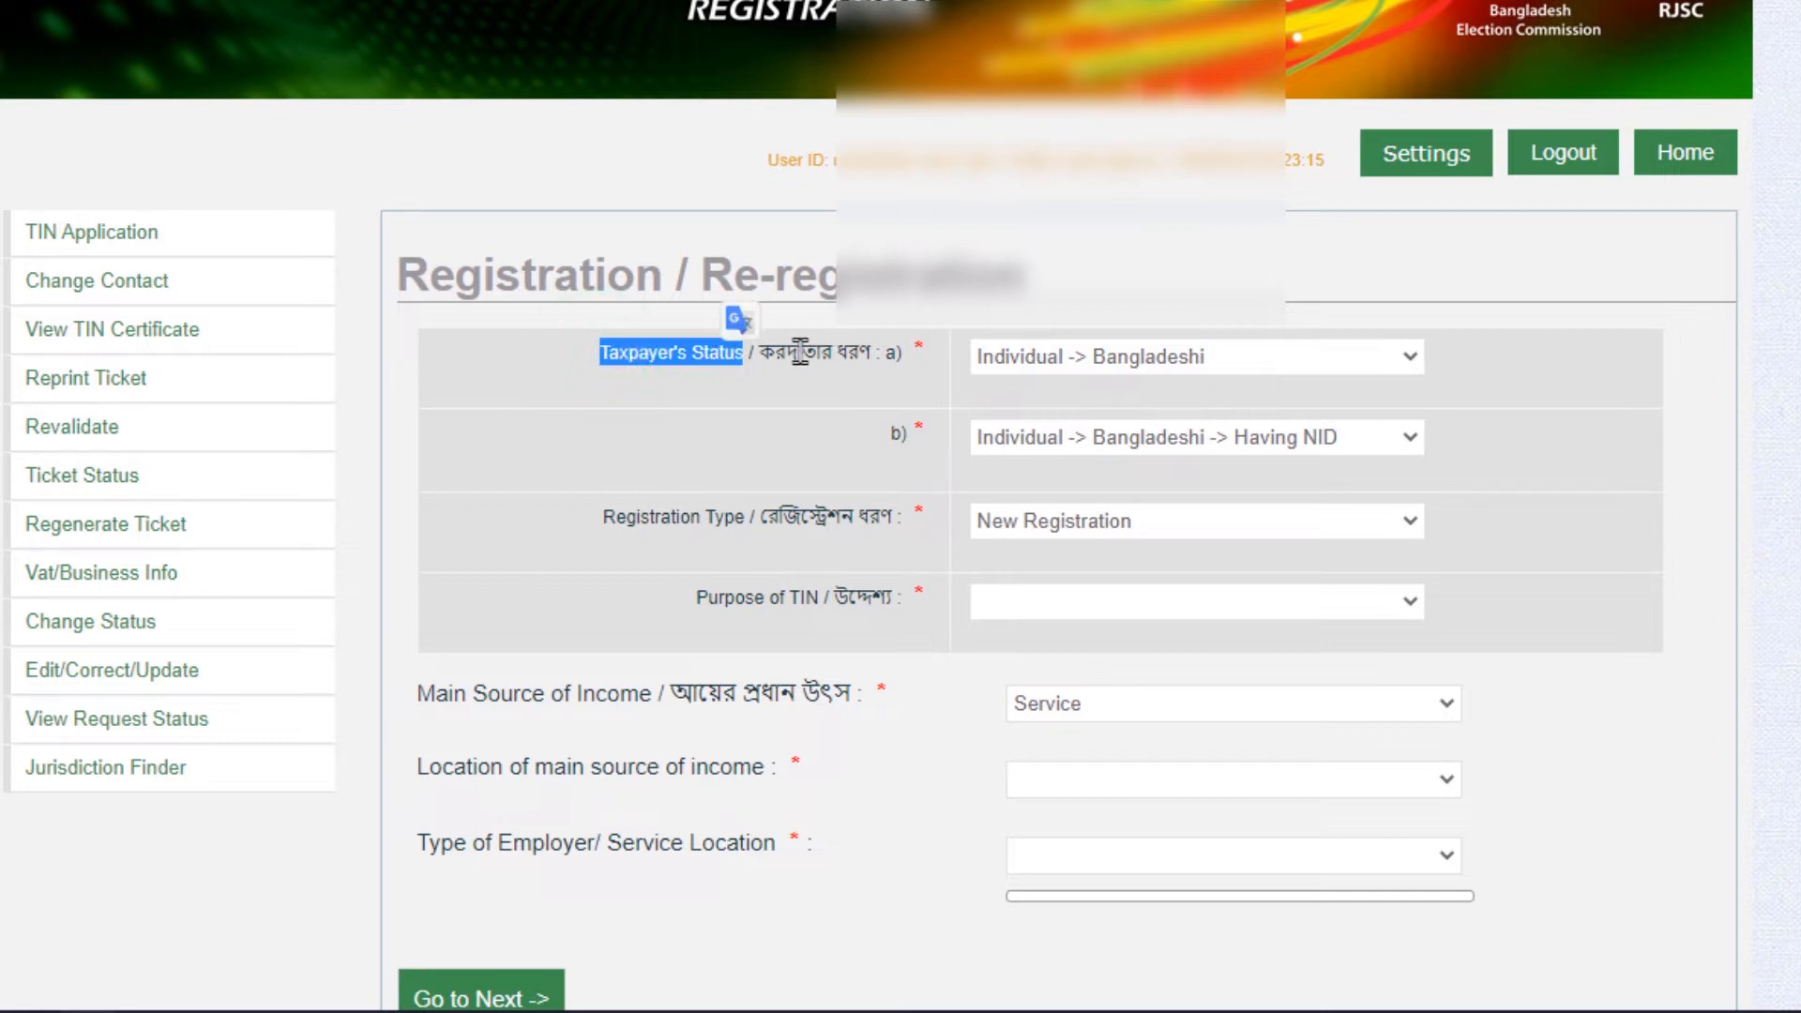
pyautogui.click(1097, 361)
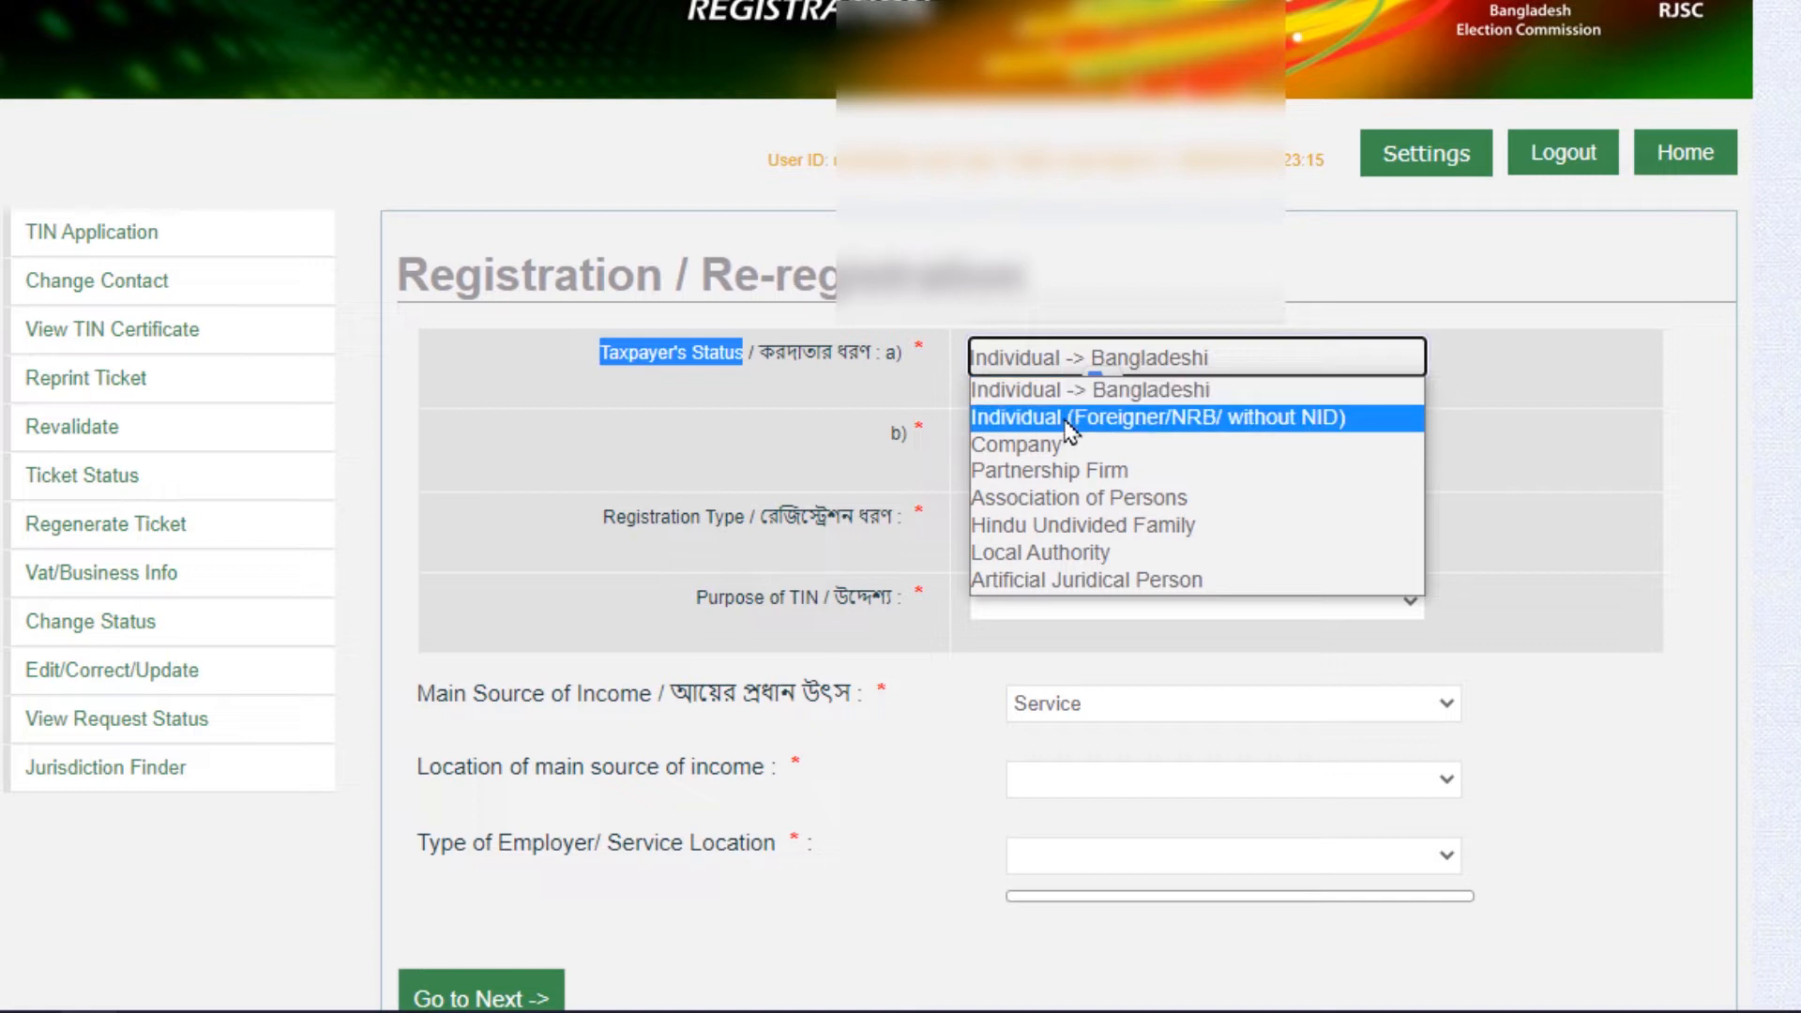
pyautogui.click(1008, 392)
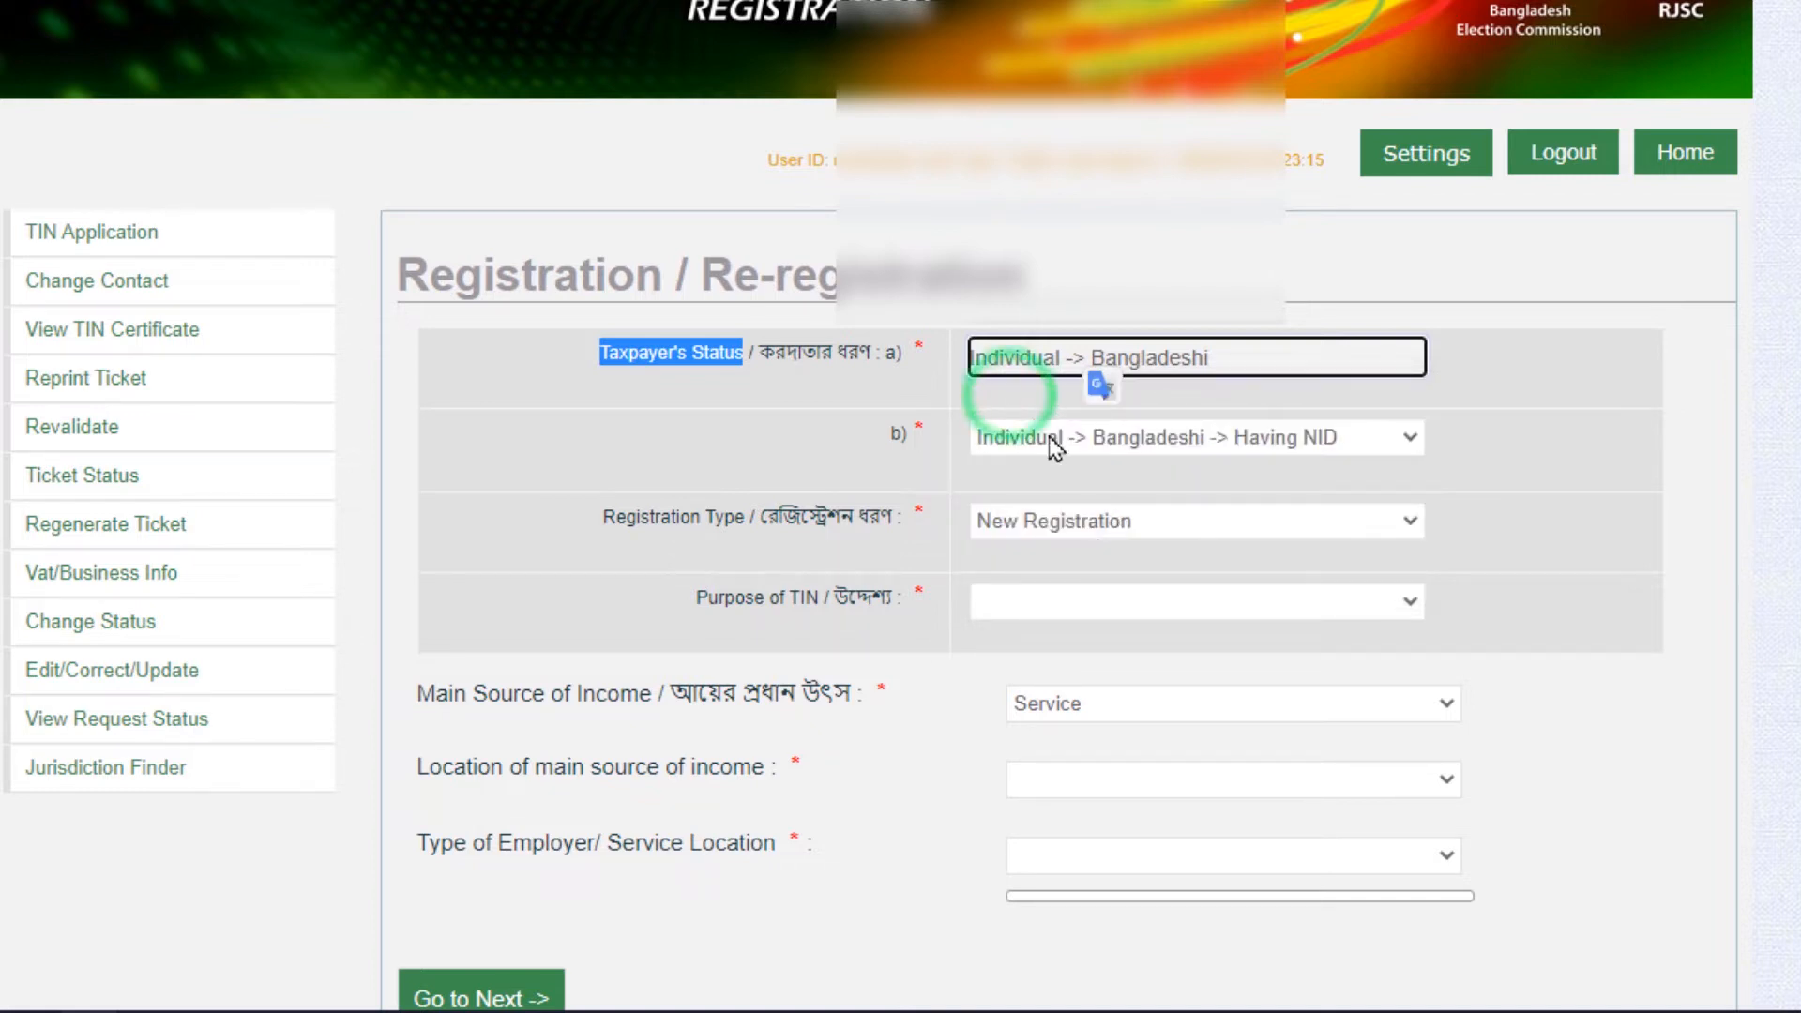
pyautogui.click(1037, 453)
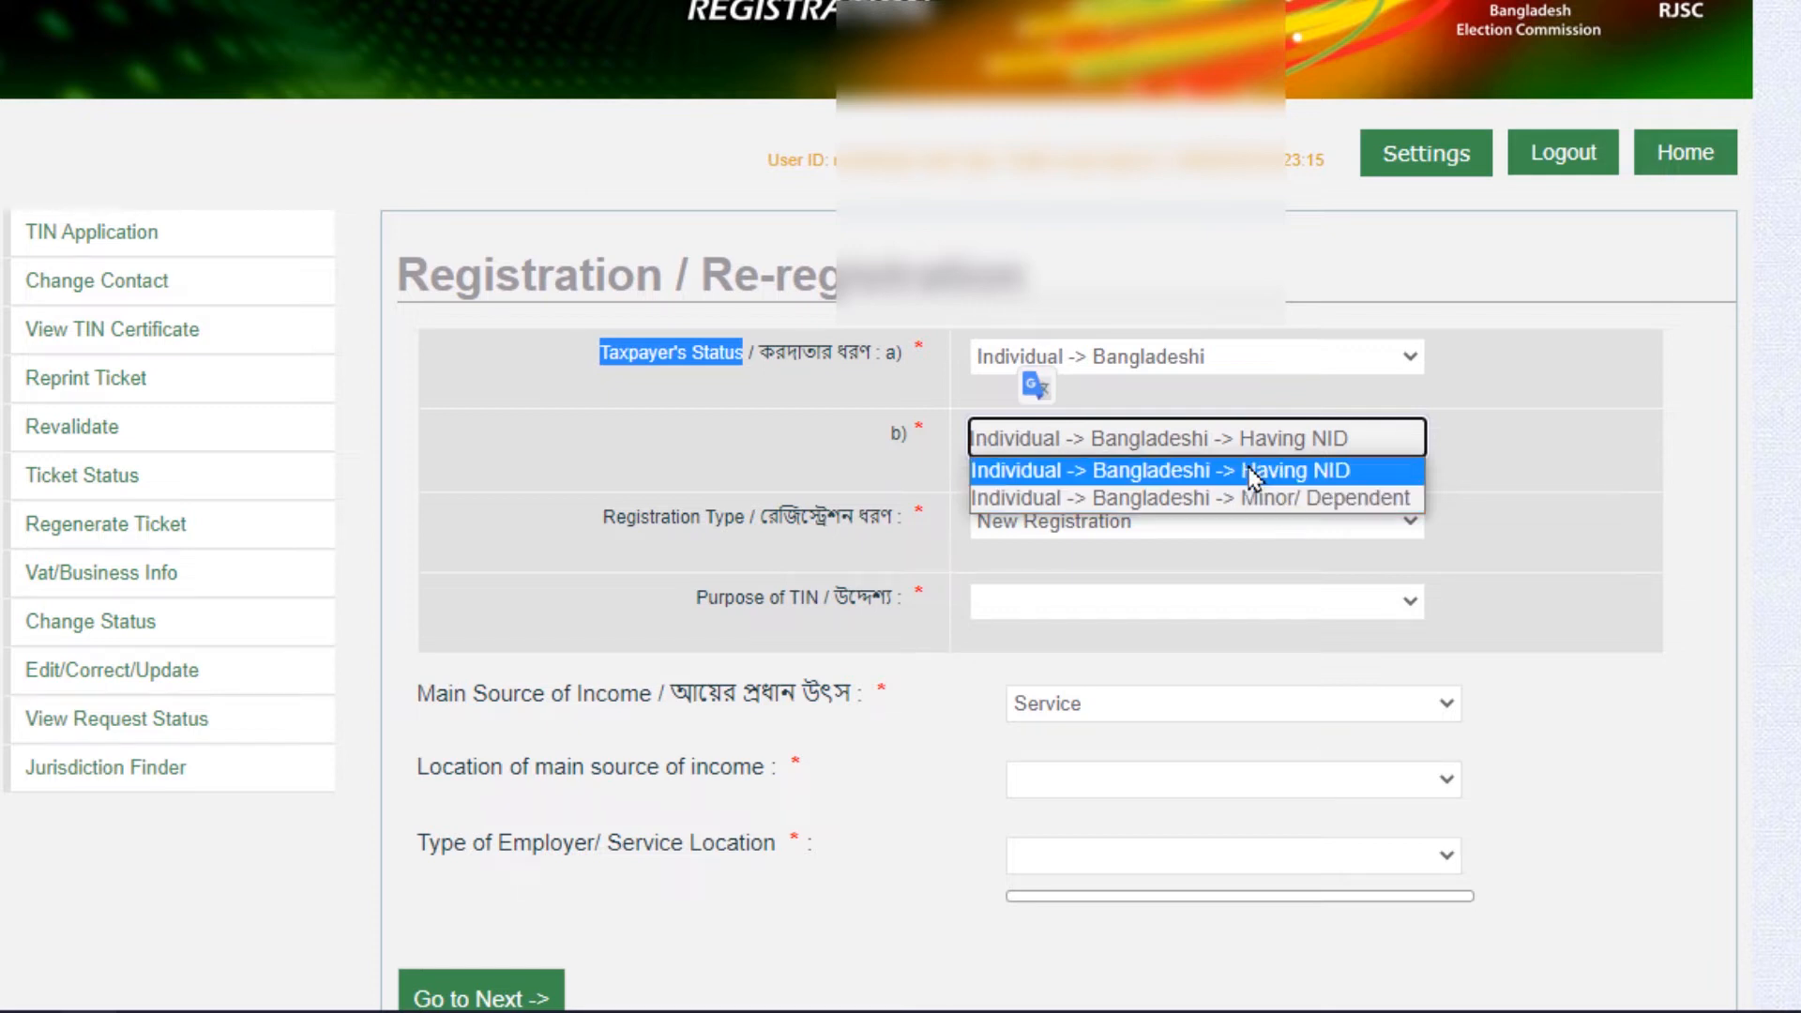
pyautogui.click(1098, 471)
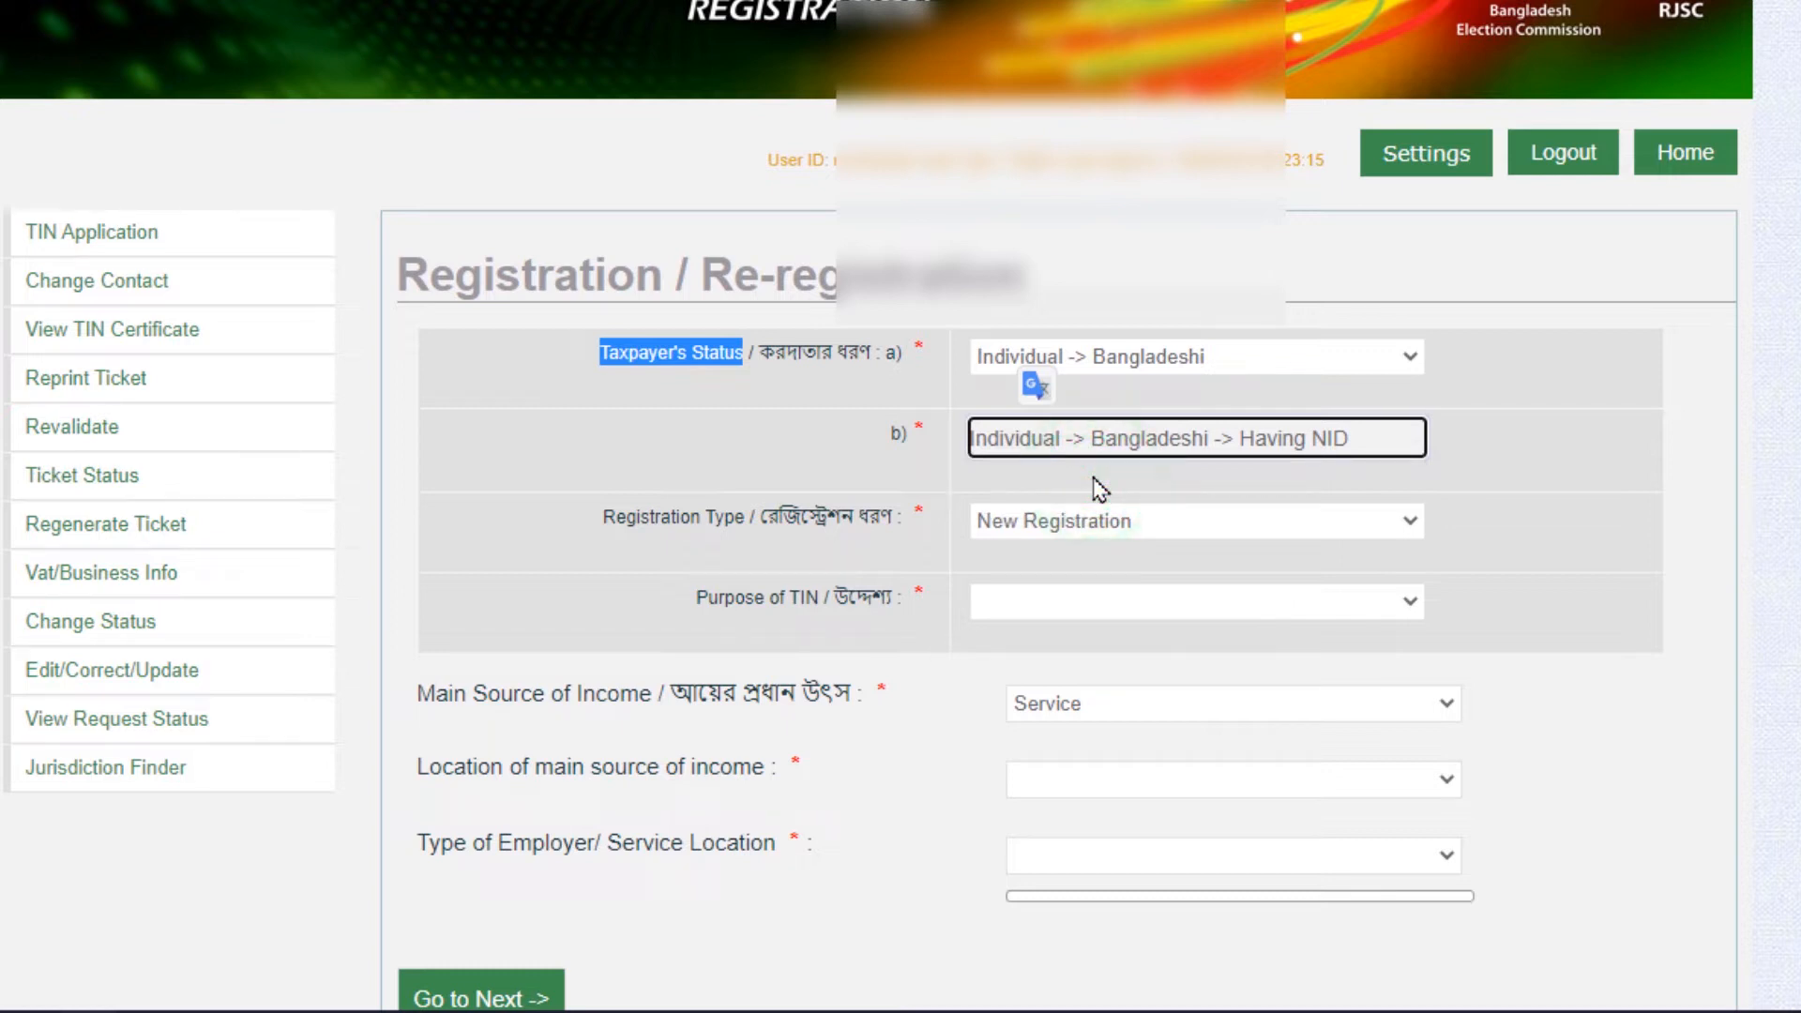
# Keep New Registration as the type and set the TIN purpose to Others.
pyautogui.moveTo(603, 515); pyautogui.dragTo(924, 539)
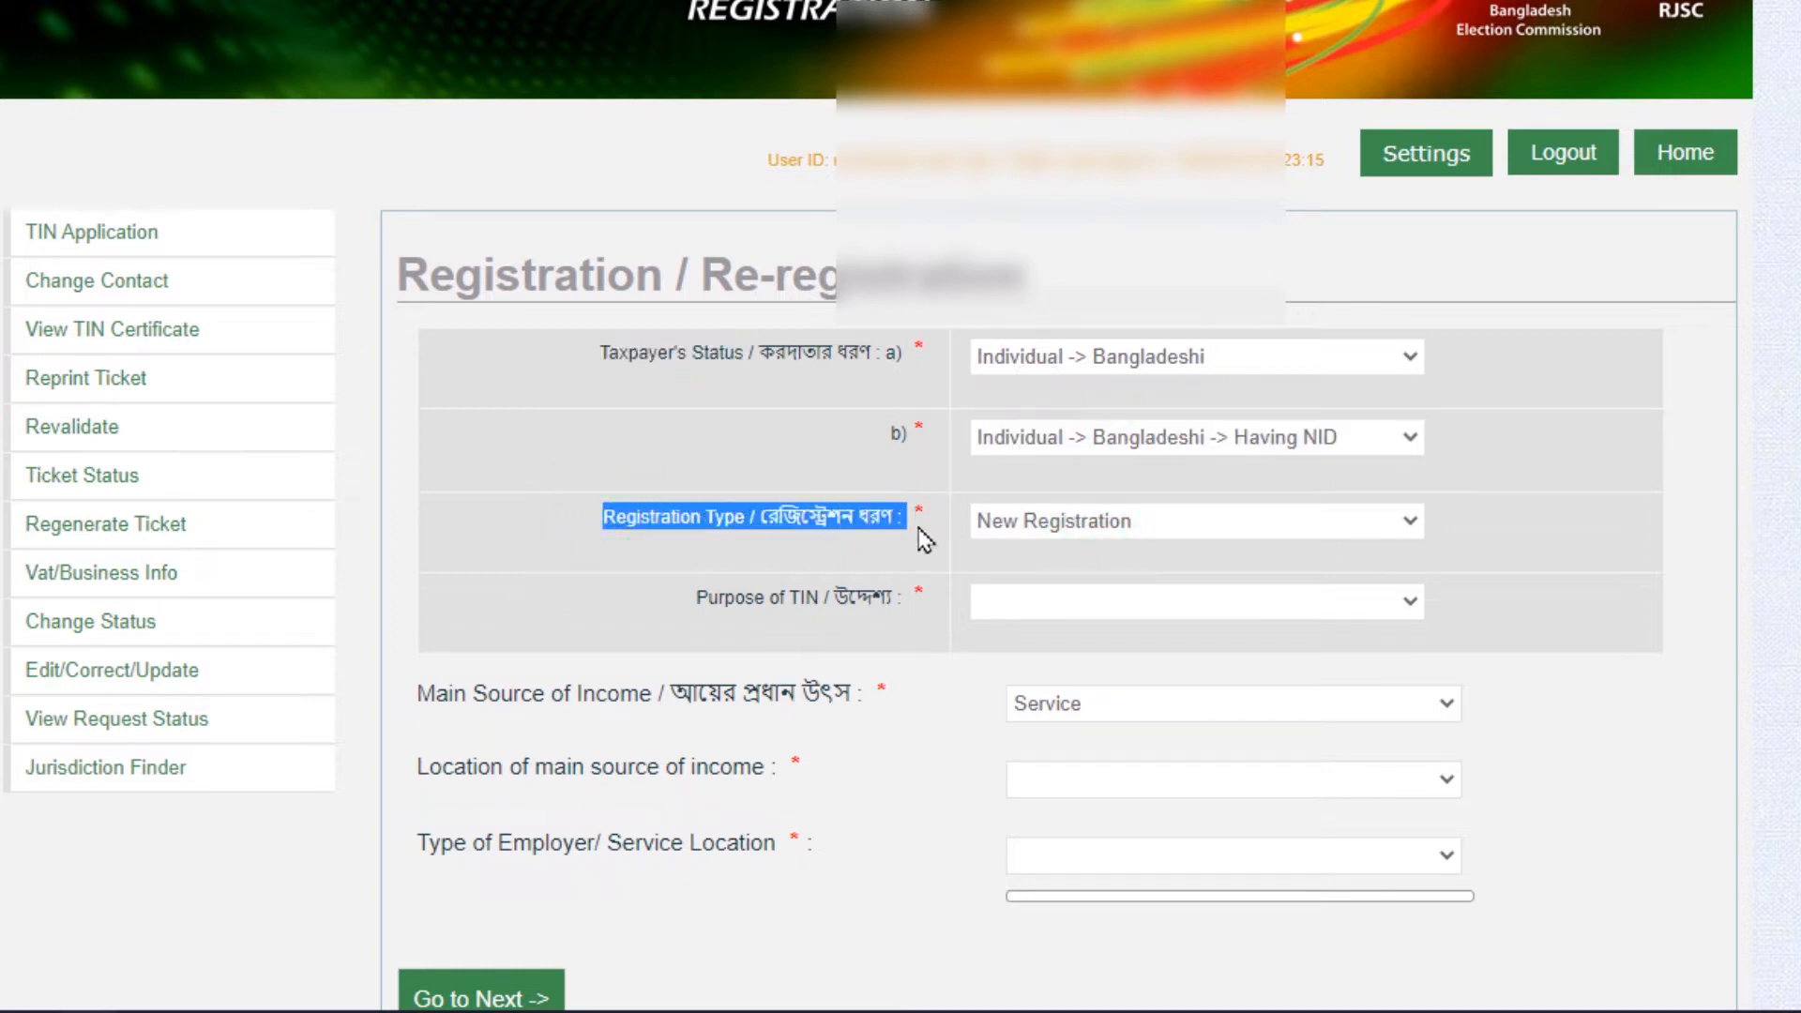
pyautogui.click(1106, 528)
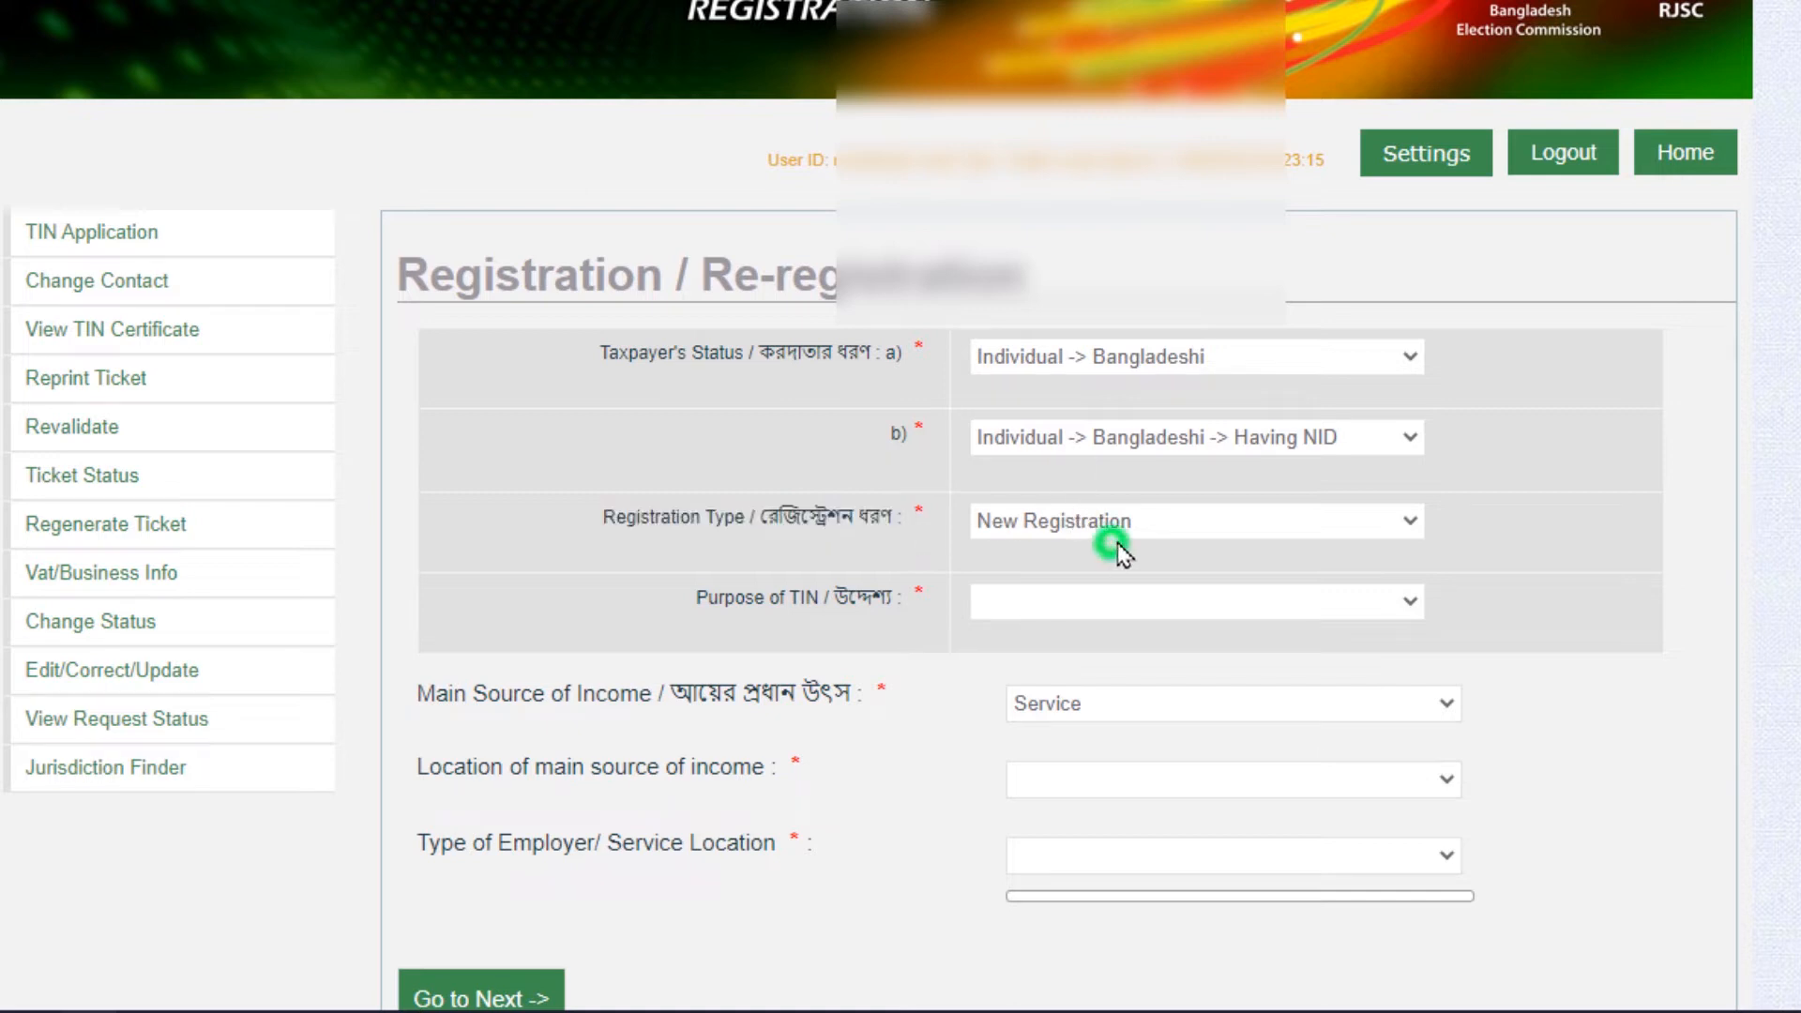
pyautogui.click(903, 551)
pyautogui.moveTo(696, 598); pyautogui.dragTo(888, 600)
pyautogui.click(1054, 611)
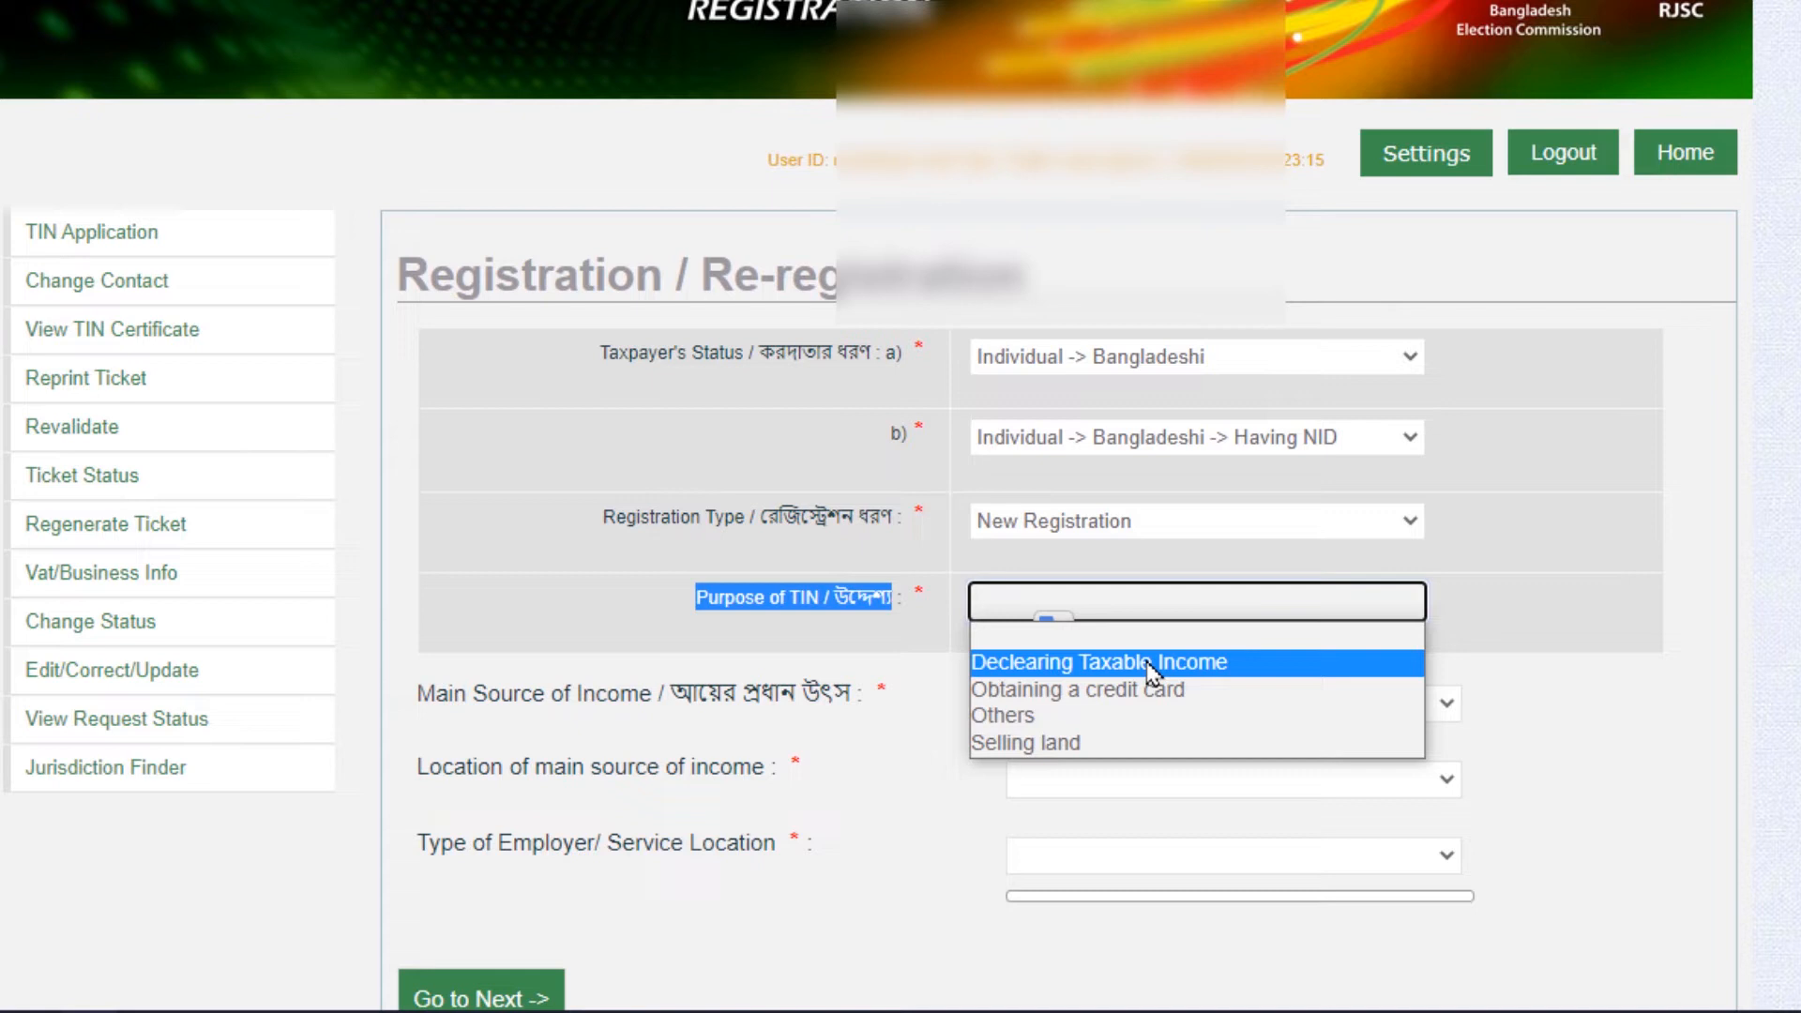
pyautogui.click(1057, 727)
pyautogui.click(984, 673)
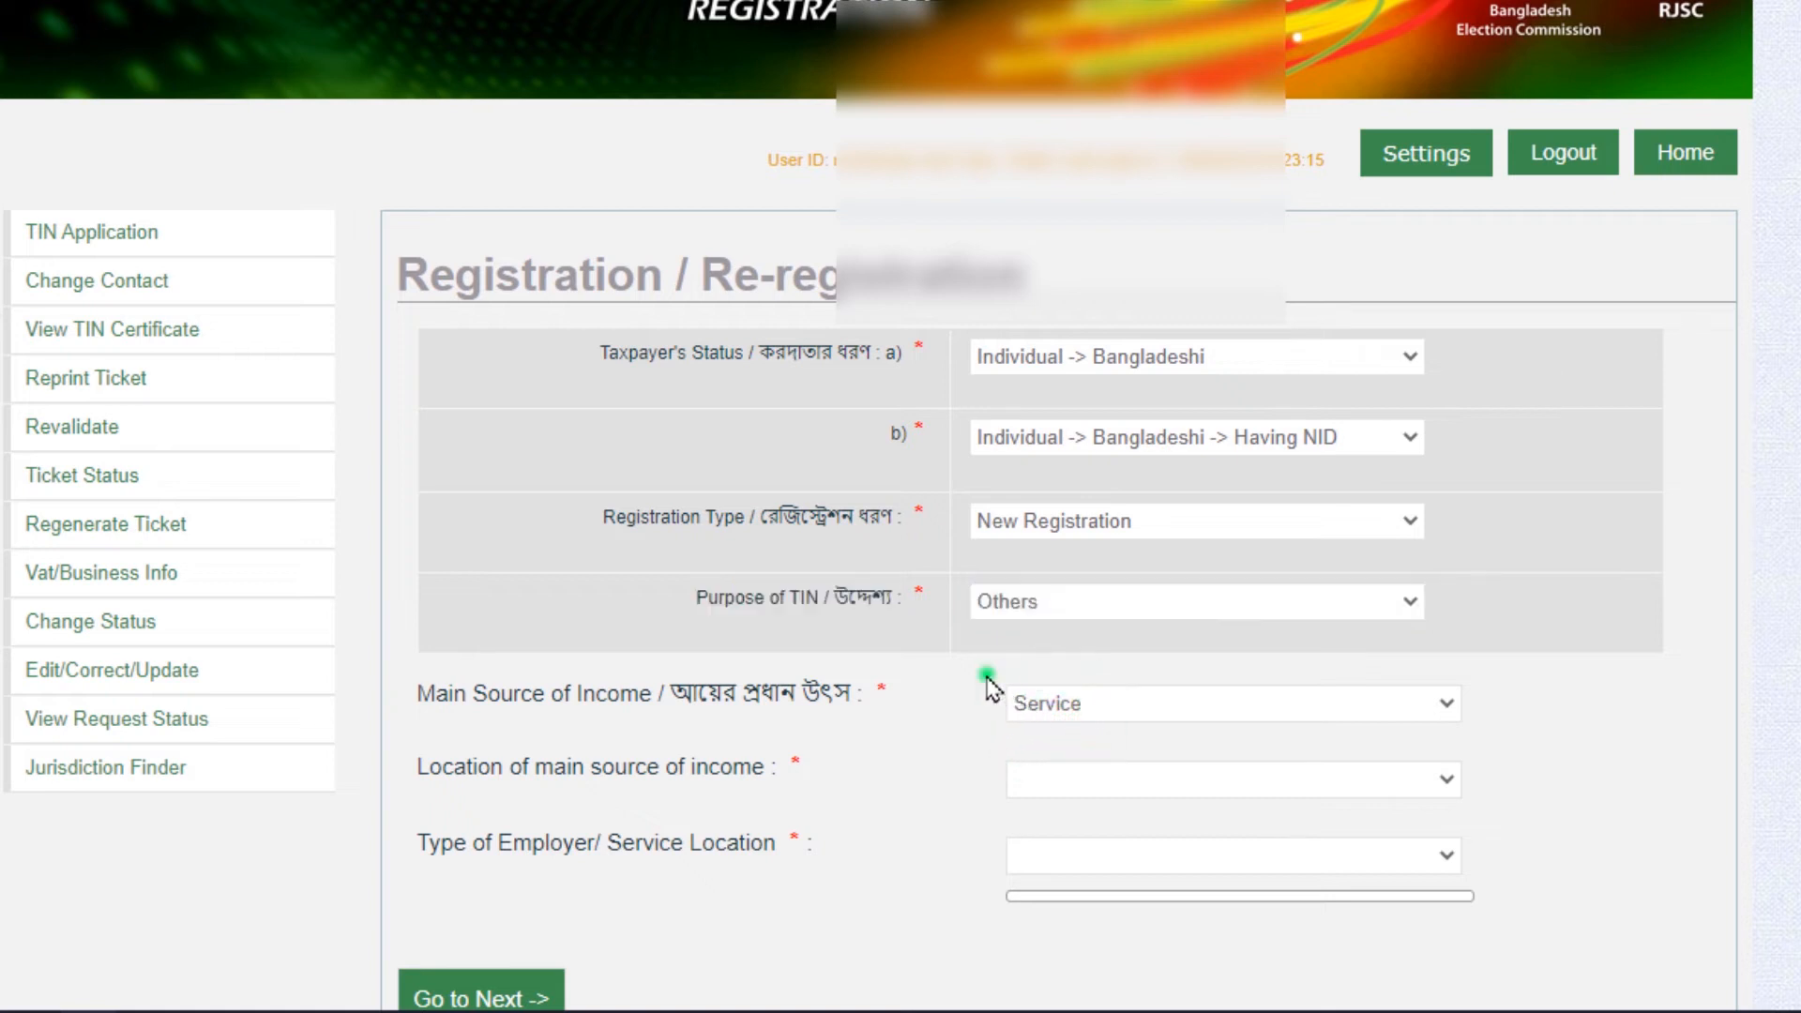
# Set the main source of income to Business (Individual/Firm).
pyautogui.moveTo(667, 688); pyautogui.dragTo(855, 701)
pyautogui.click(844, 704)
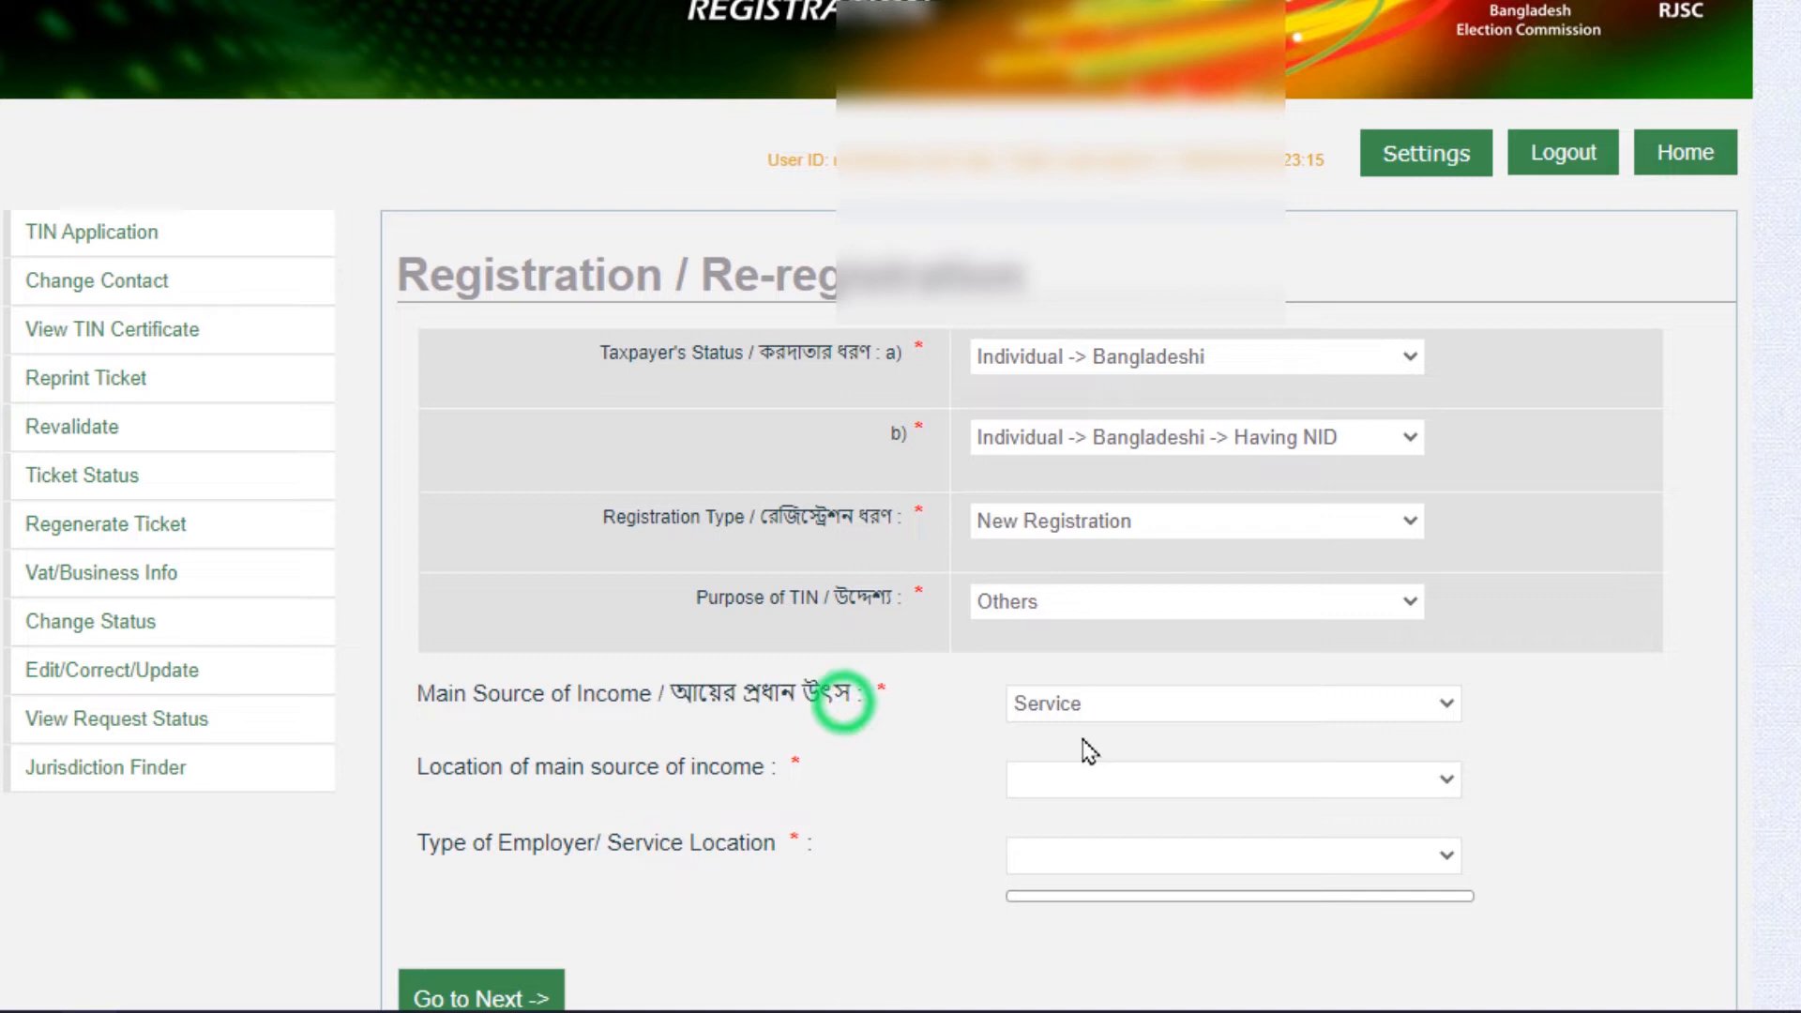
pyautogui.click(1117, 699)
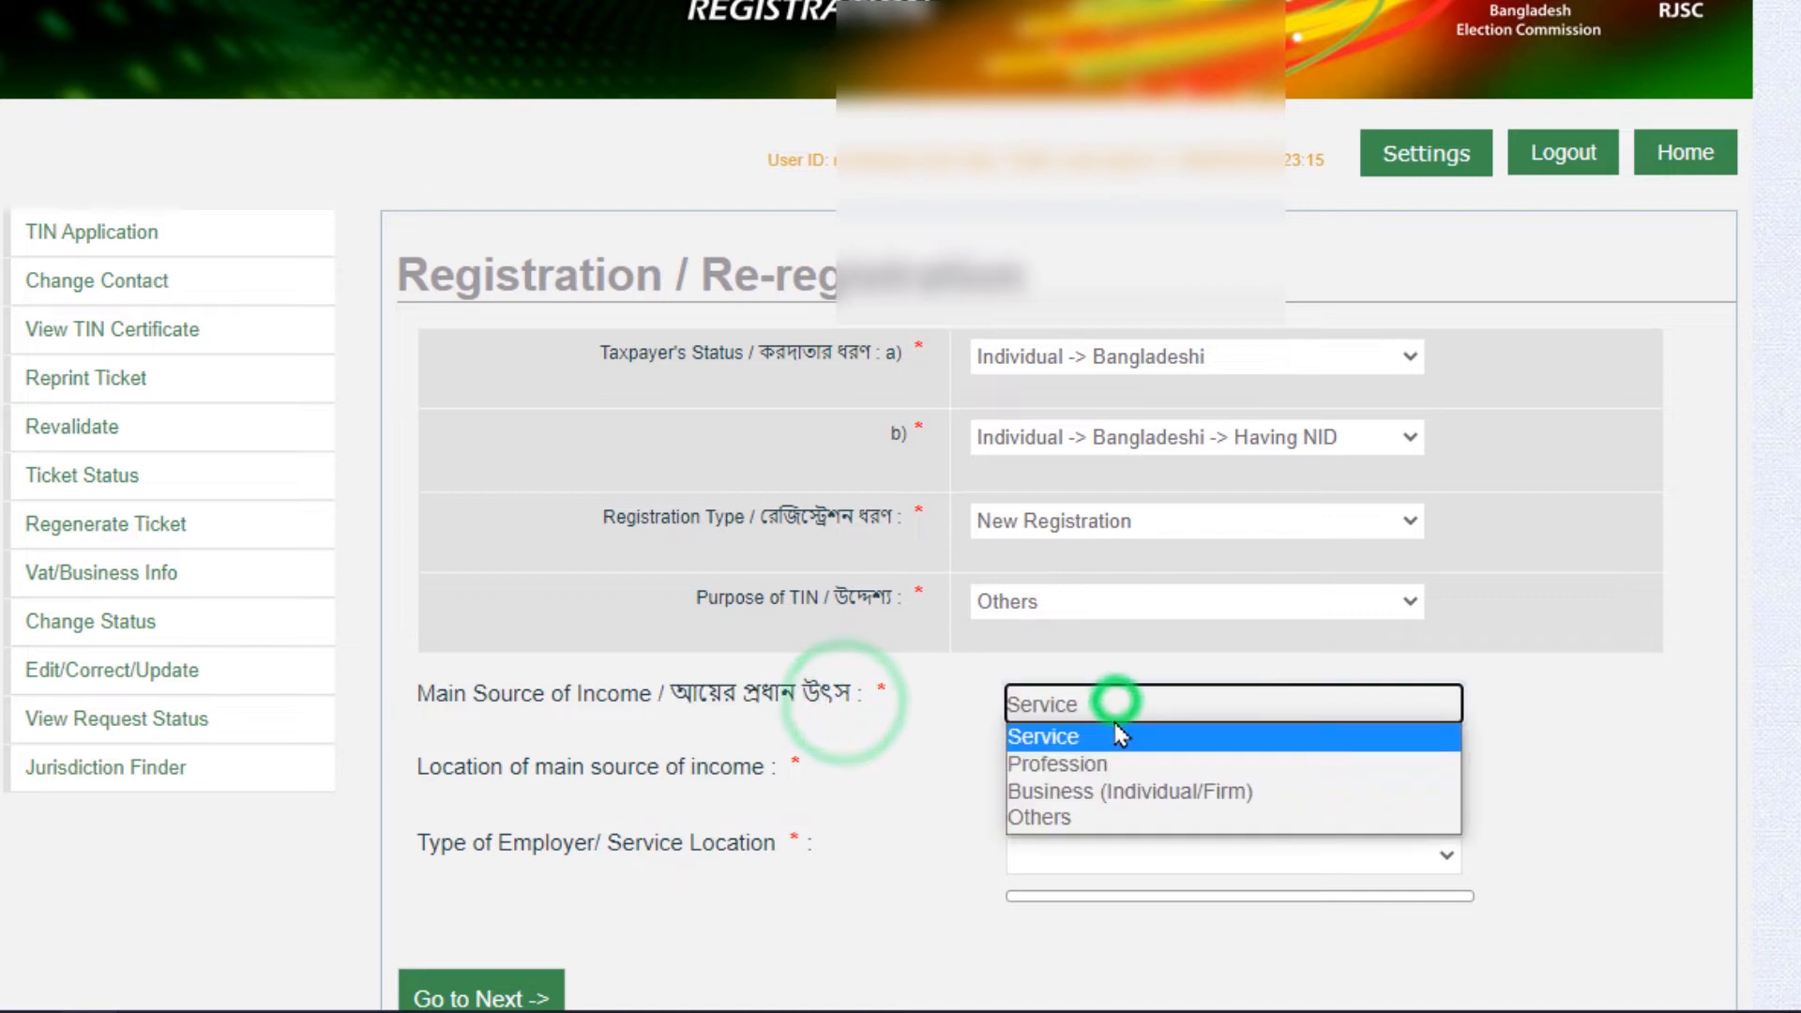
pyautogui.click(1070, 795)
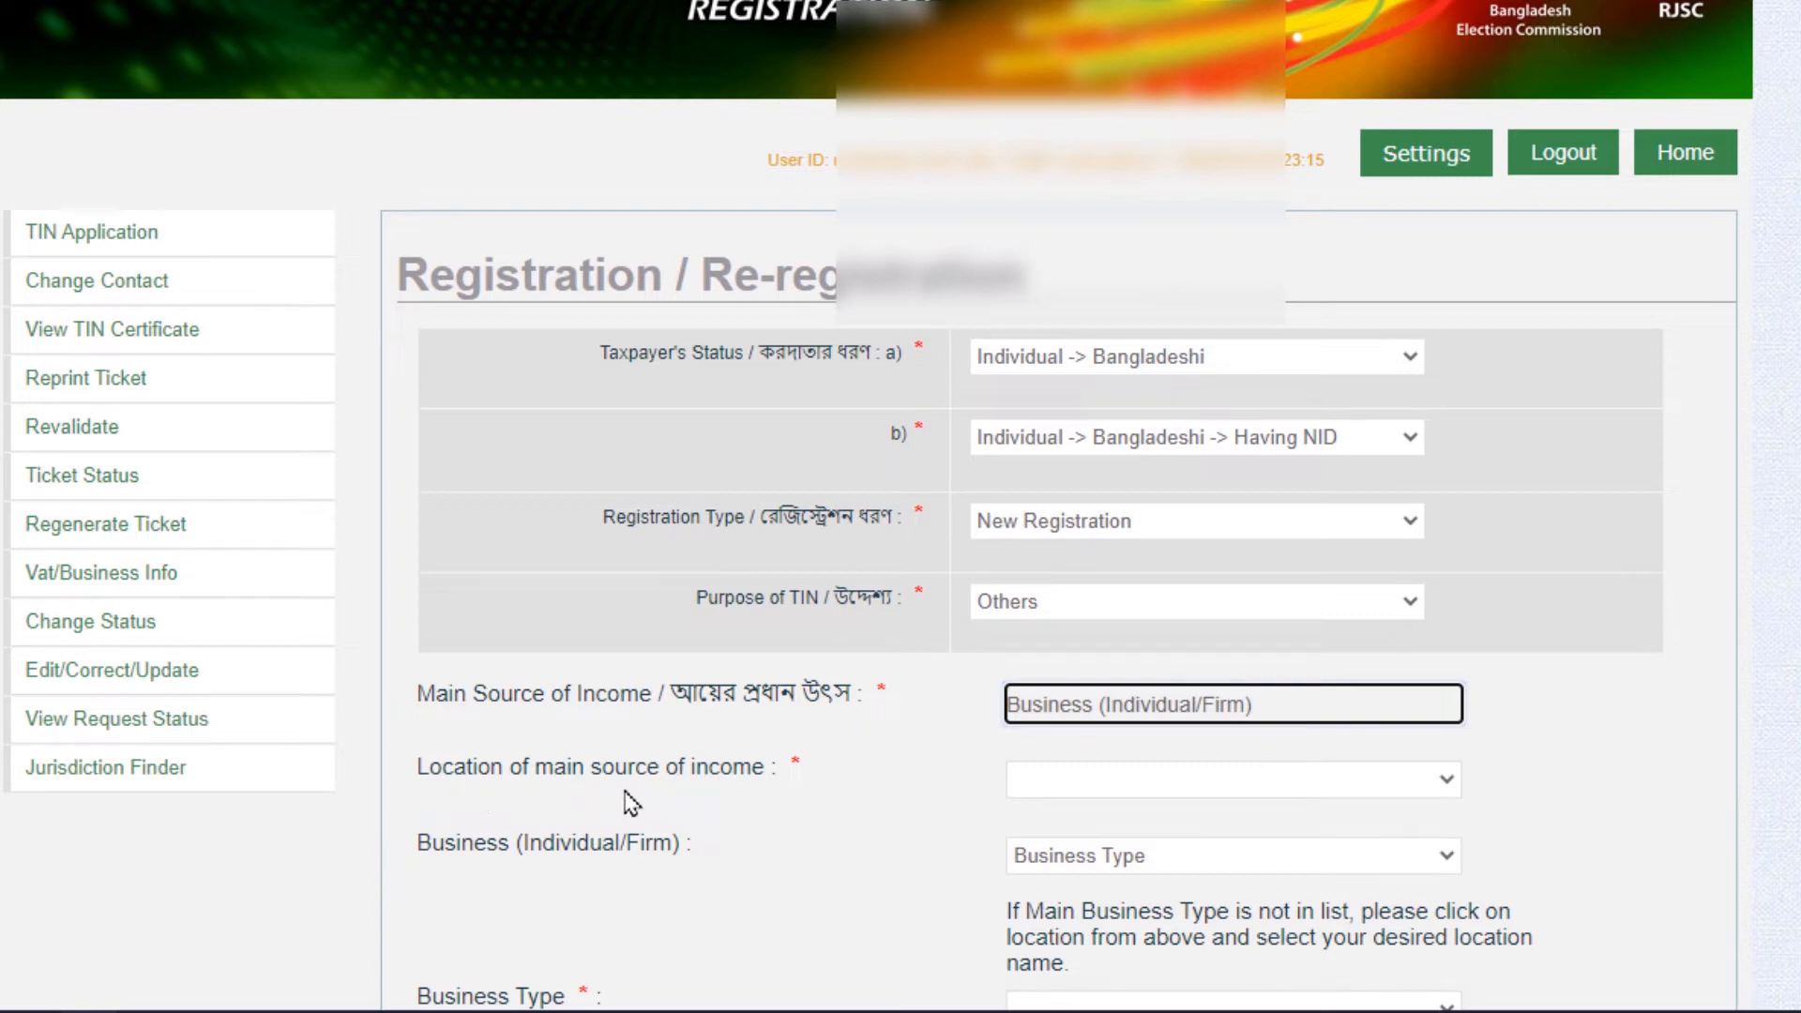
# Choose Gazipur as the location of the main income source.
pyautogui.click(449, 767)
pyautogui.moveTo(462, 767); pyautogui.dragTo(744, 792)
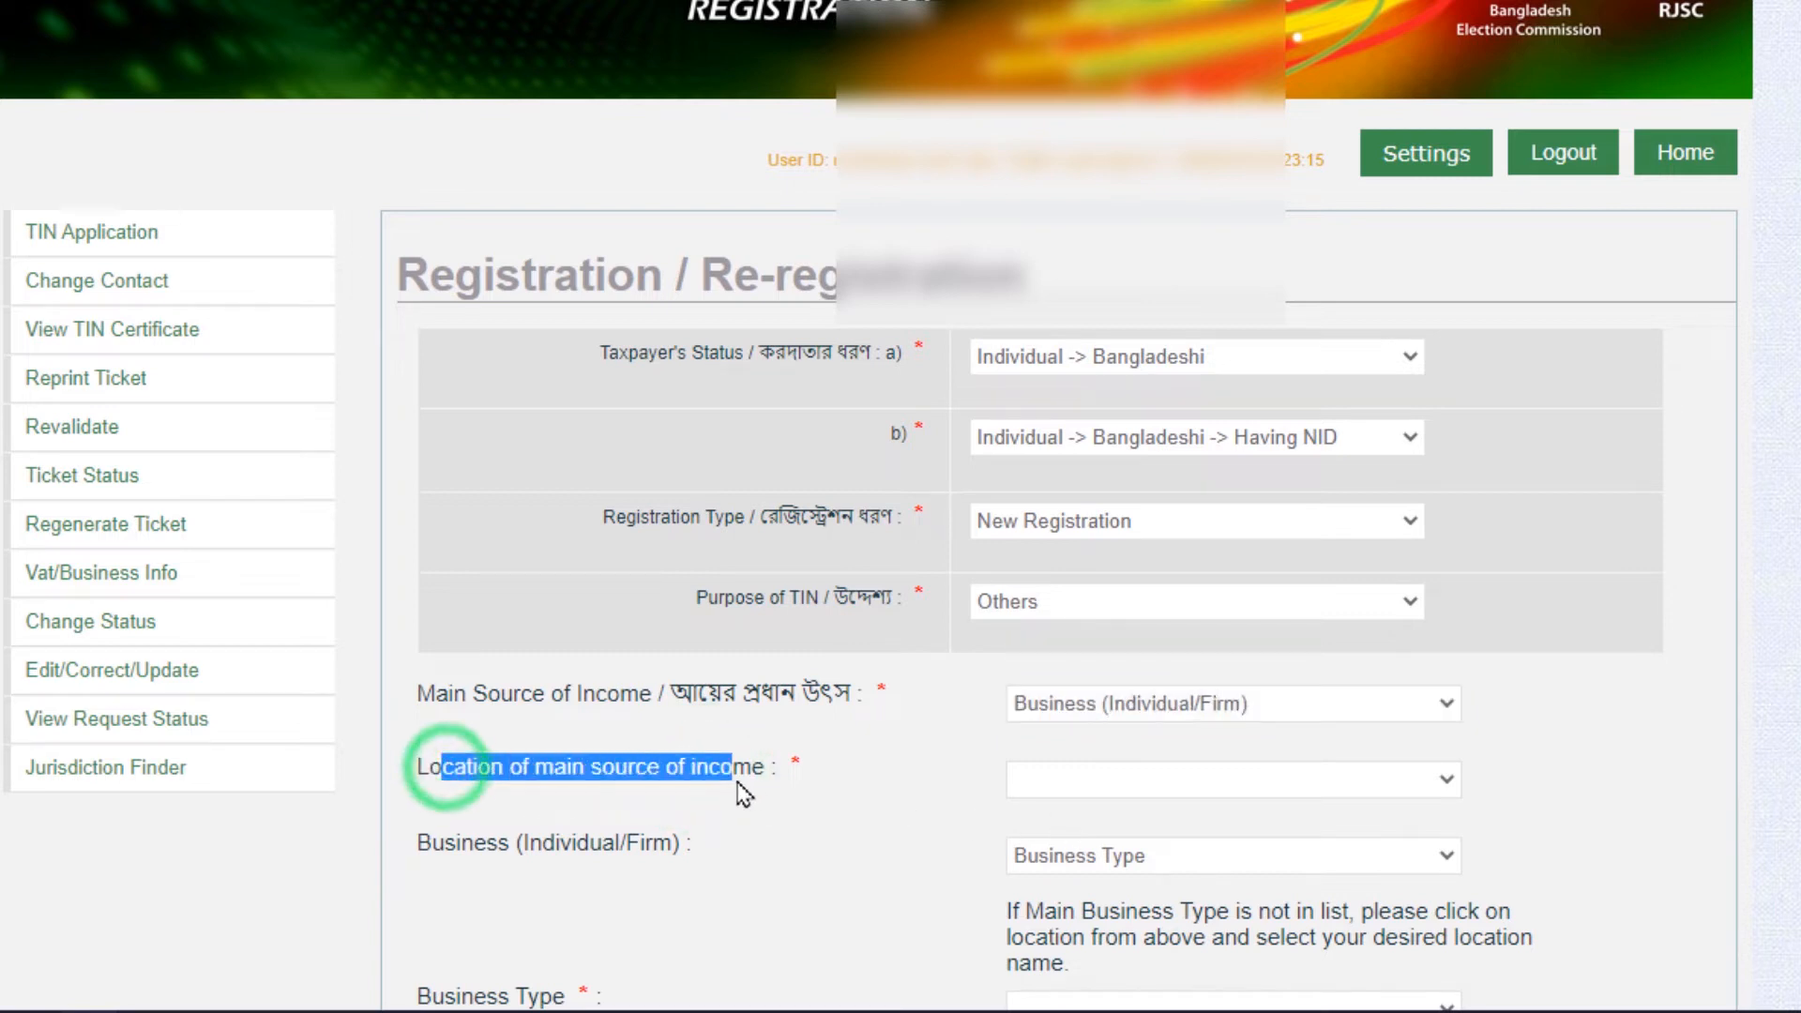
pyautogui.click(676, 768)
pyautogui.click(1077, 778)
pyautogui.scroll(-10, 1079, 582)
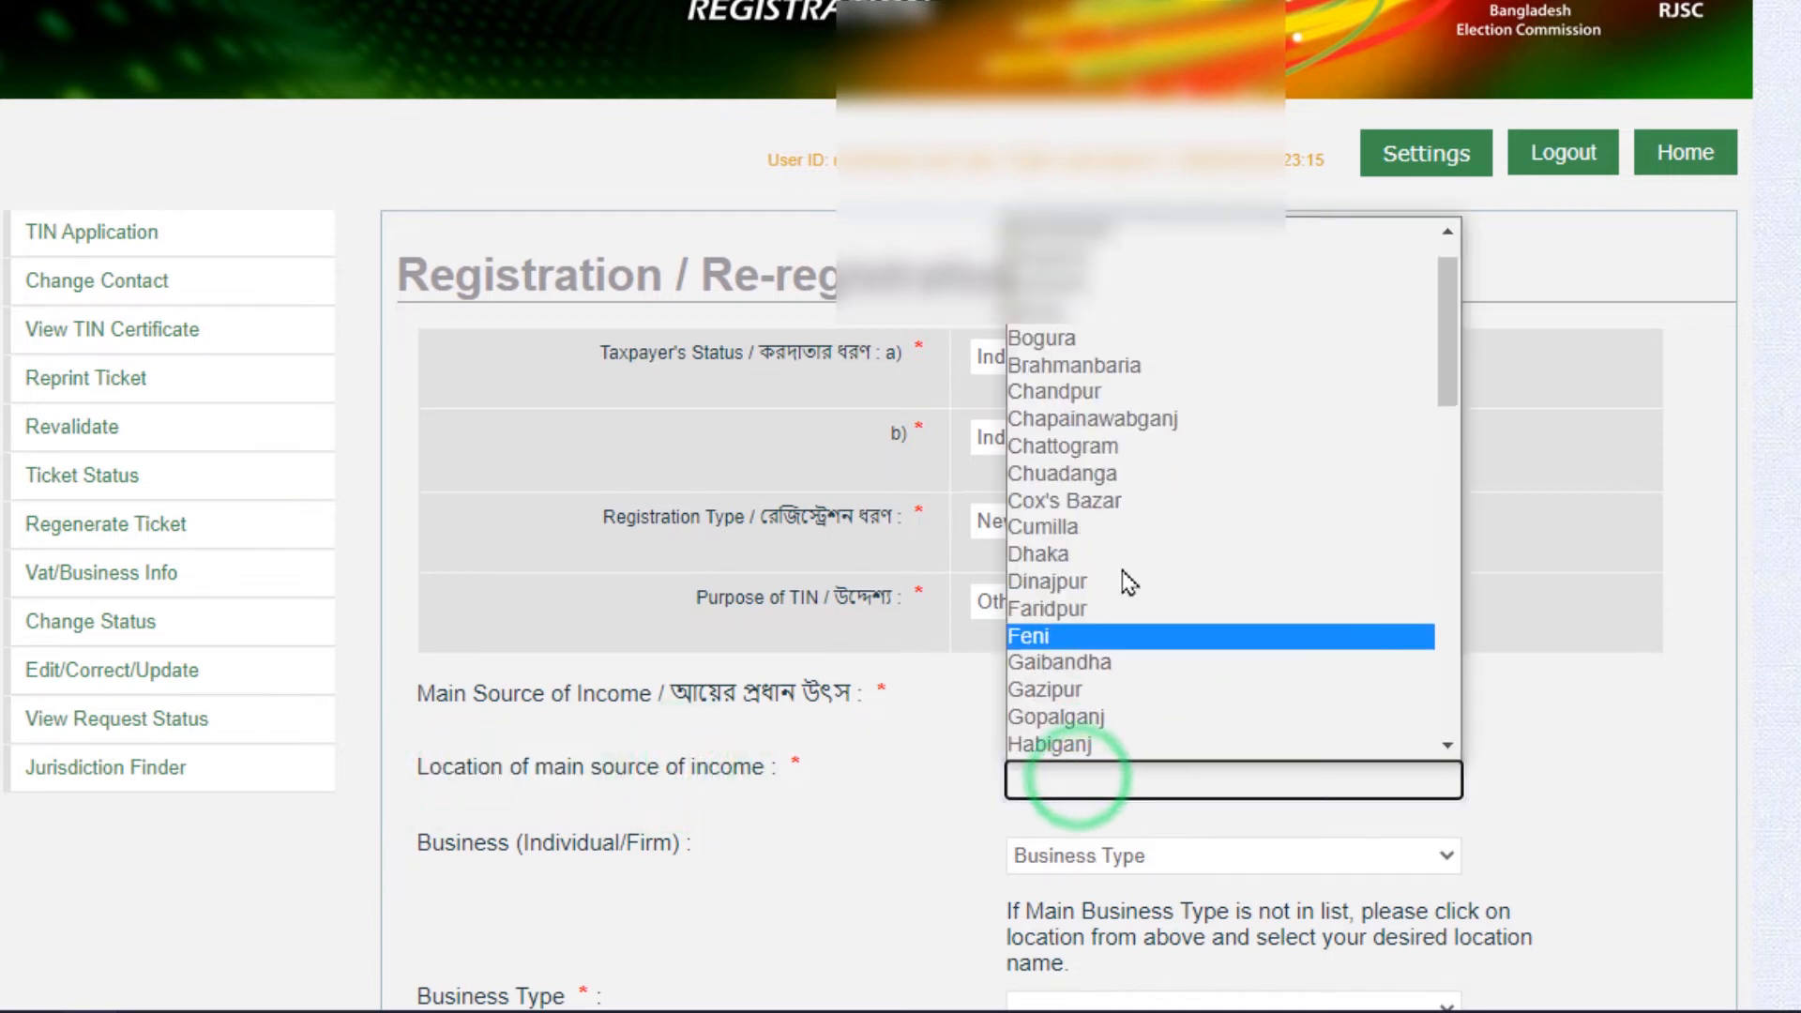
pyautogui.scroll(-3, 1069, 647)
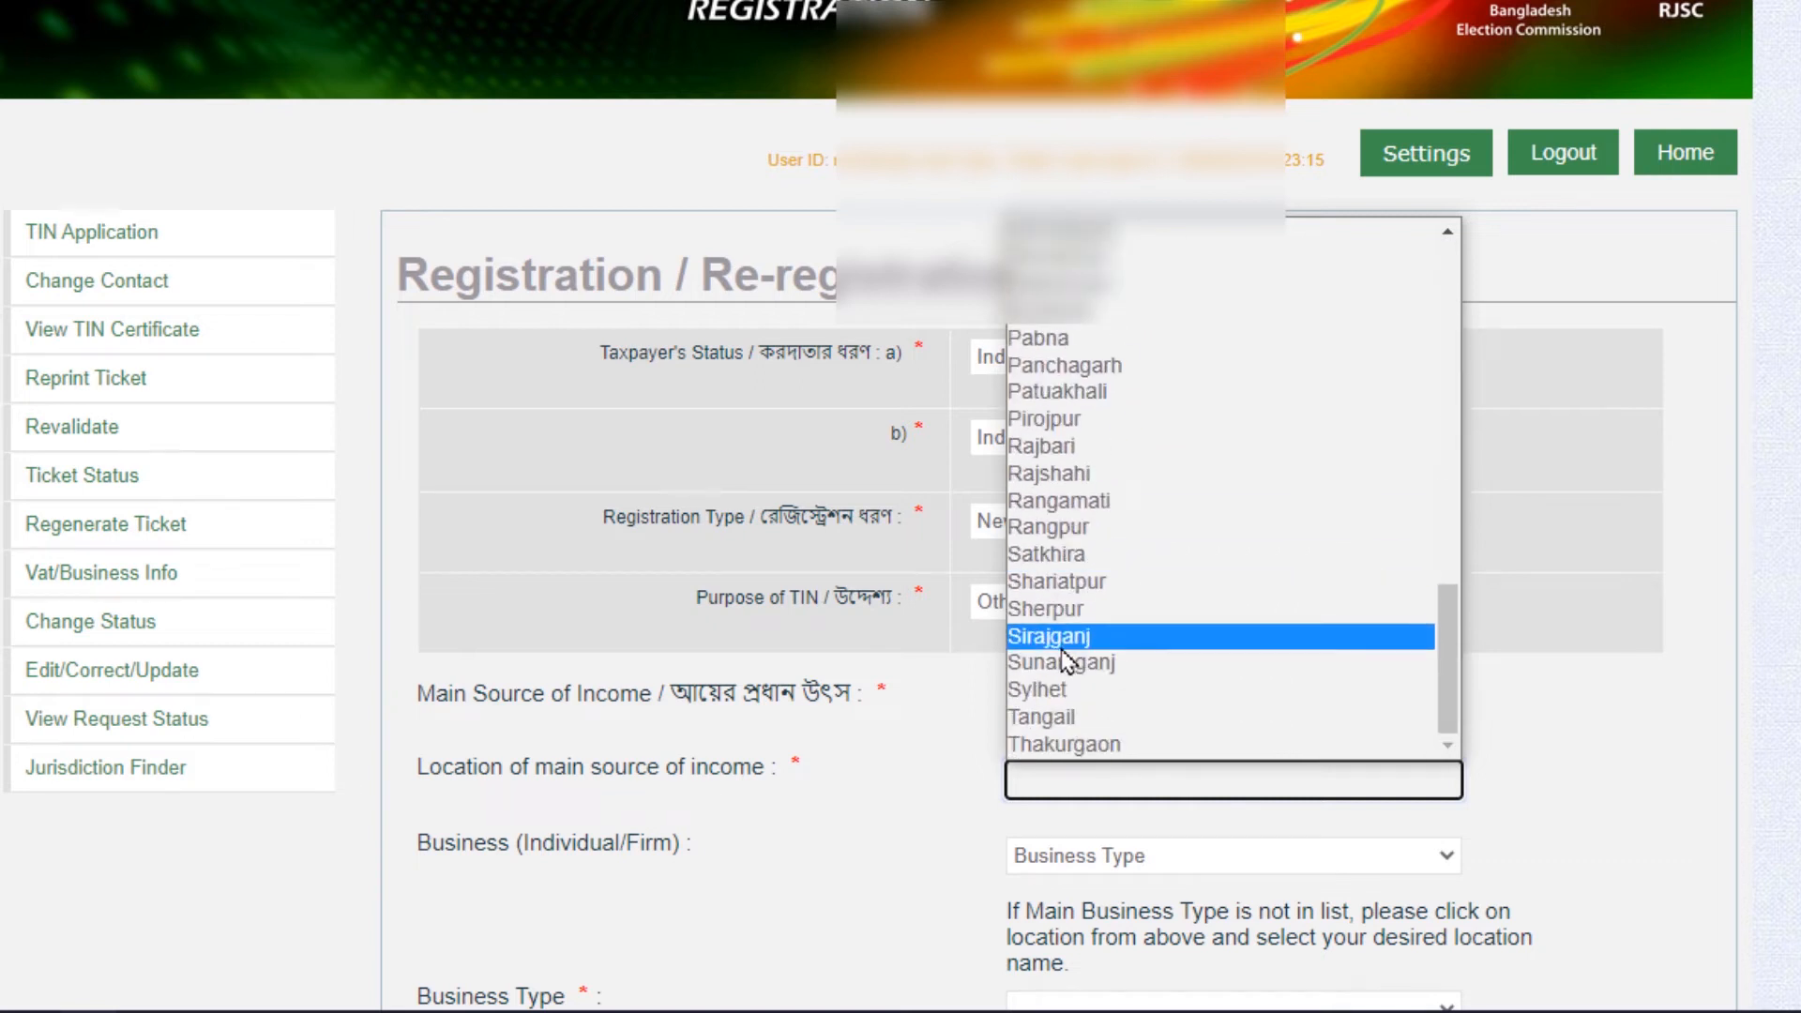
pyautogui.scroll(13, 1116, 530)
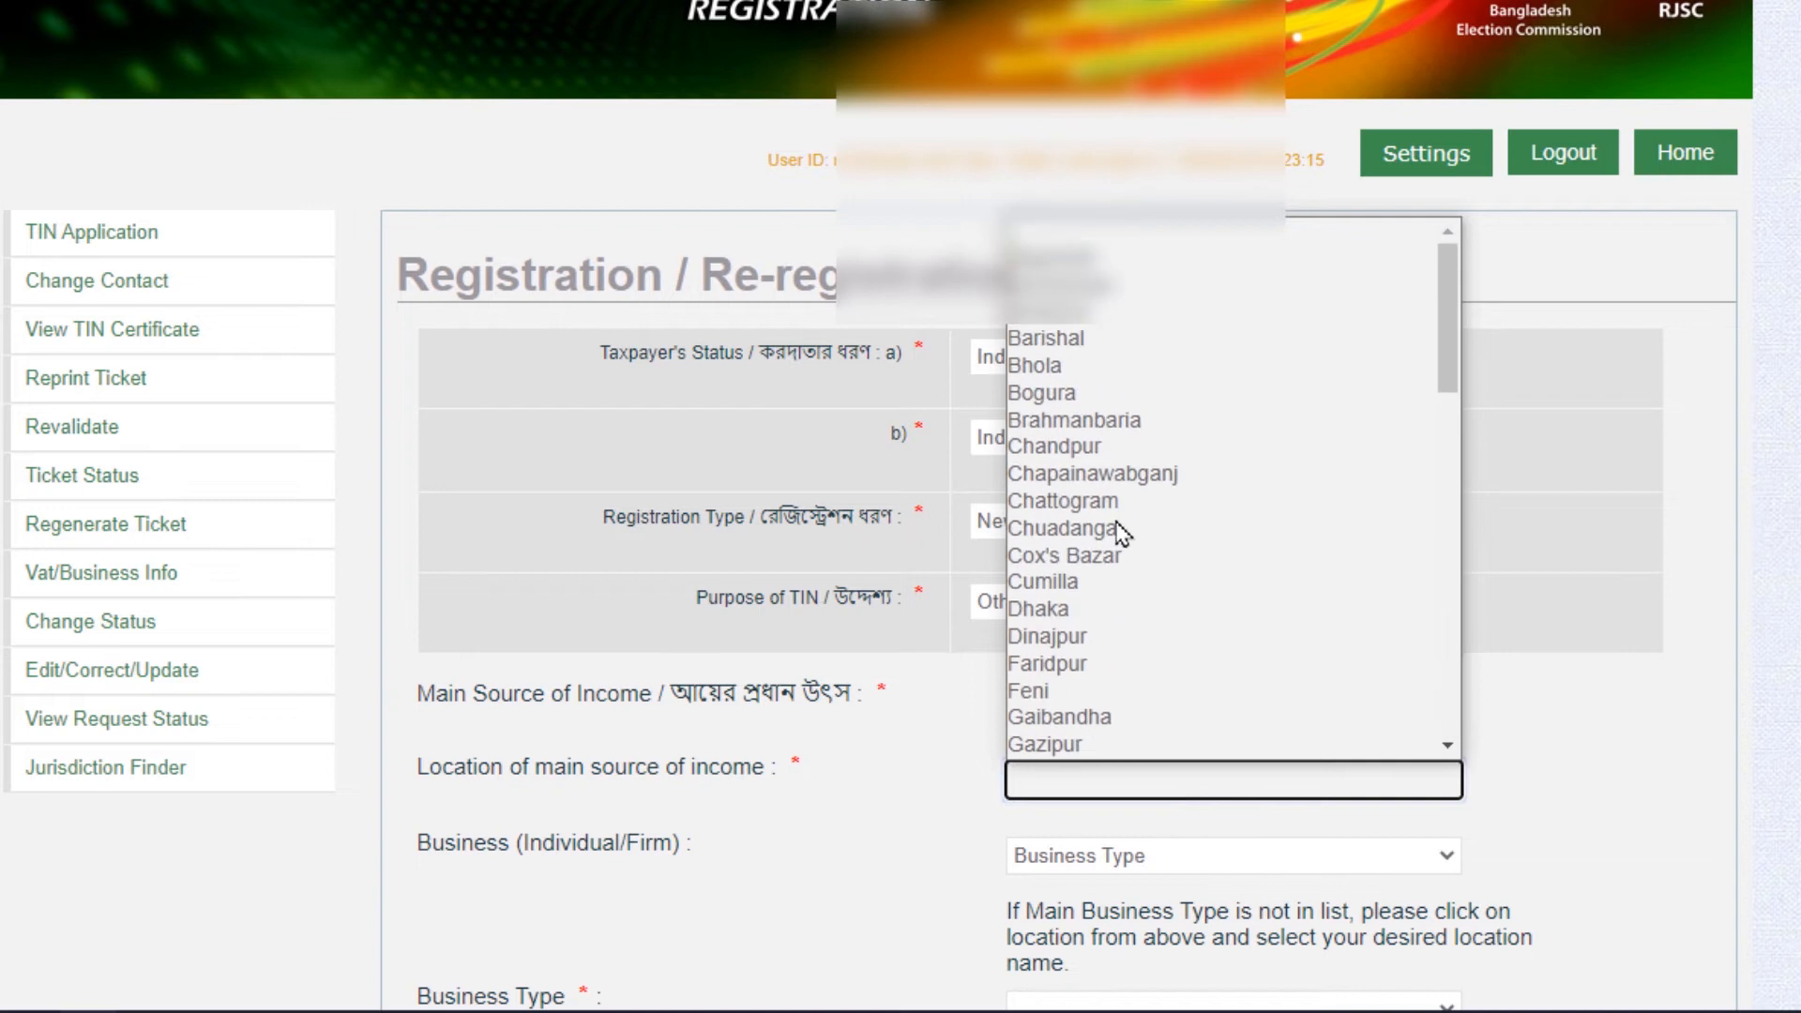
pyautogui.click(1063, 742)
pyautogui.scroll(-3, 1149, 872)
# Switch the Business (Individual/Firm) field to Location.
pyautogui.click(1126, 558)
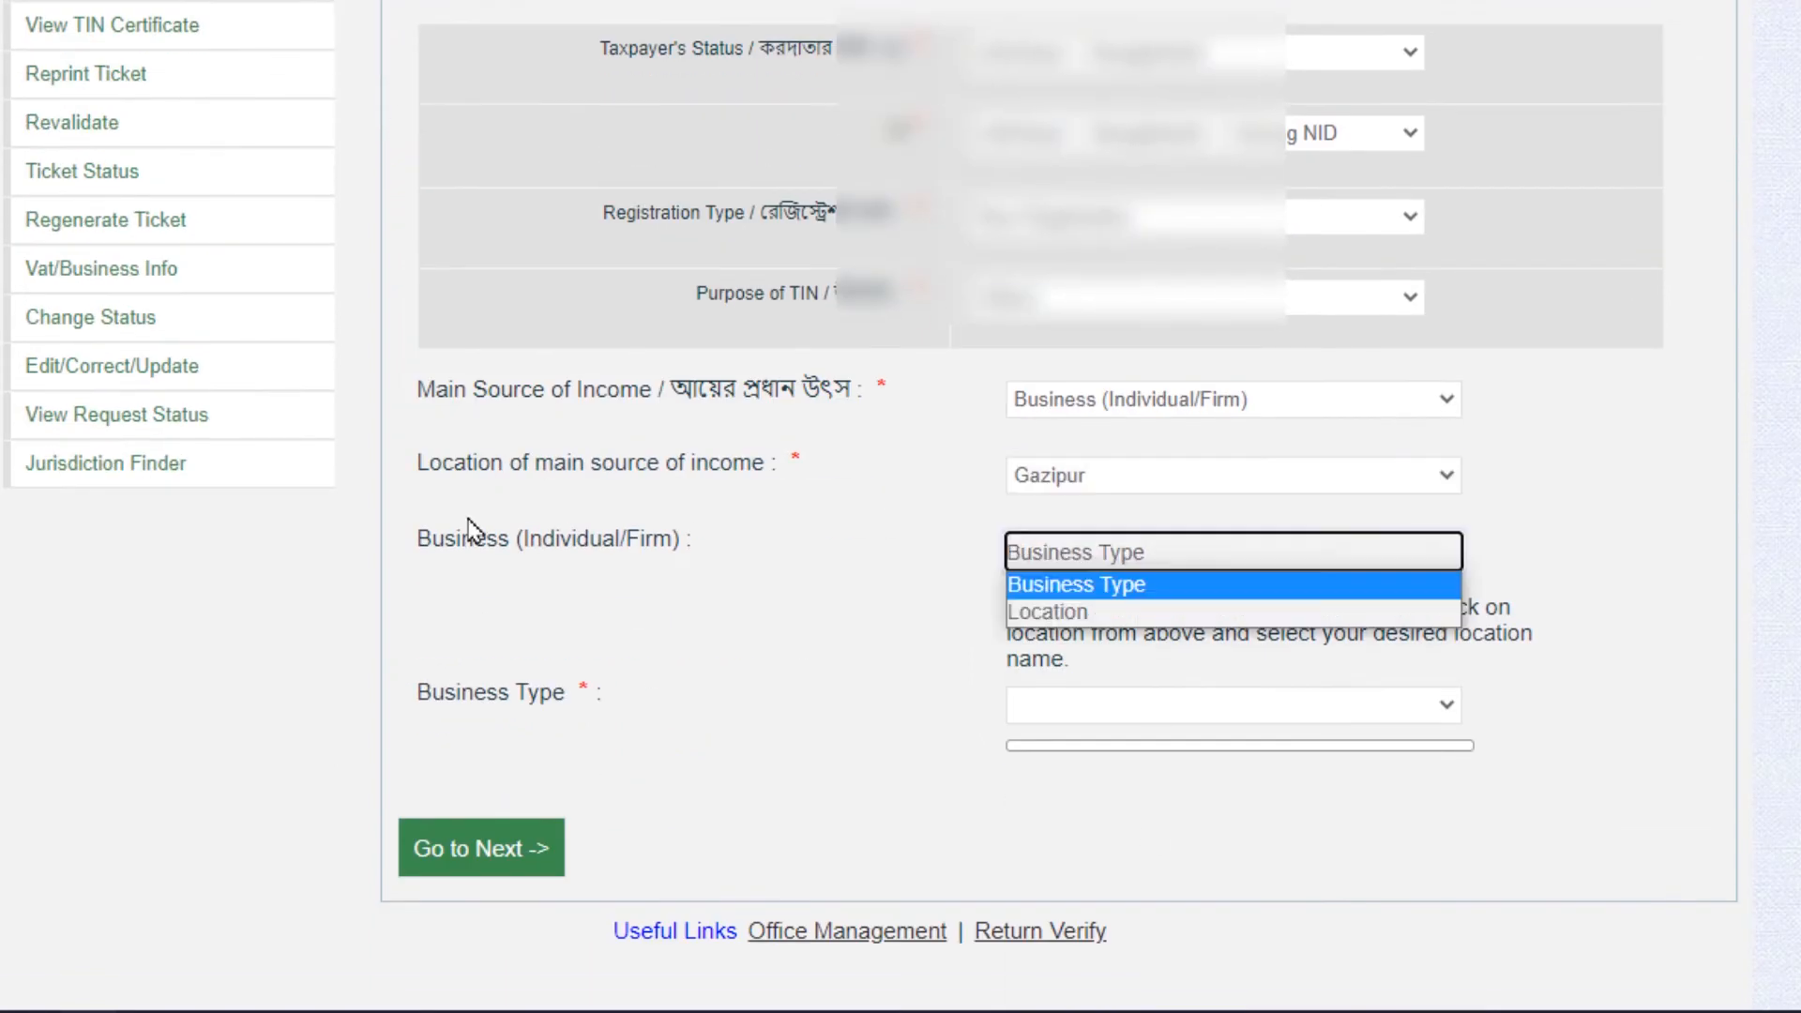
pyautogui.click(843, 561)
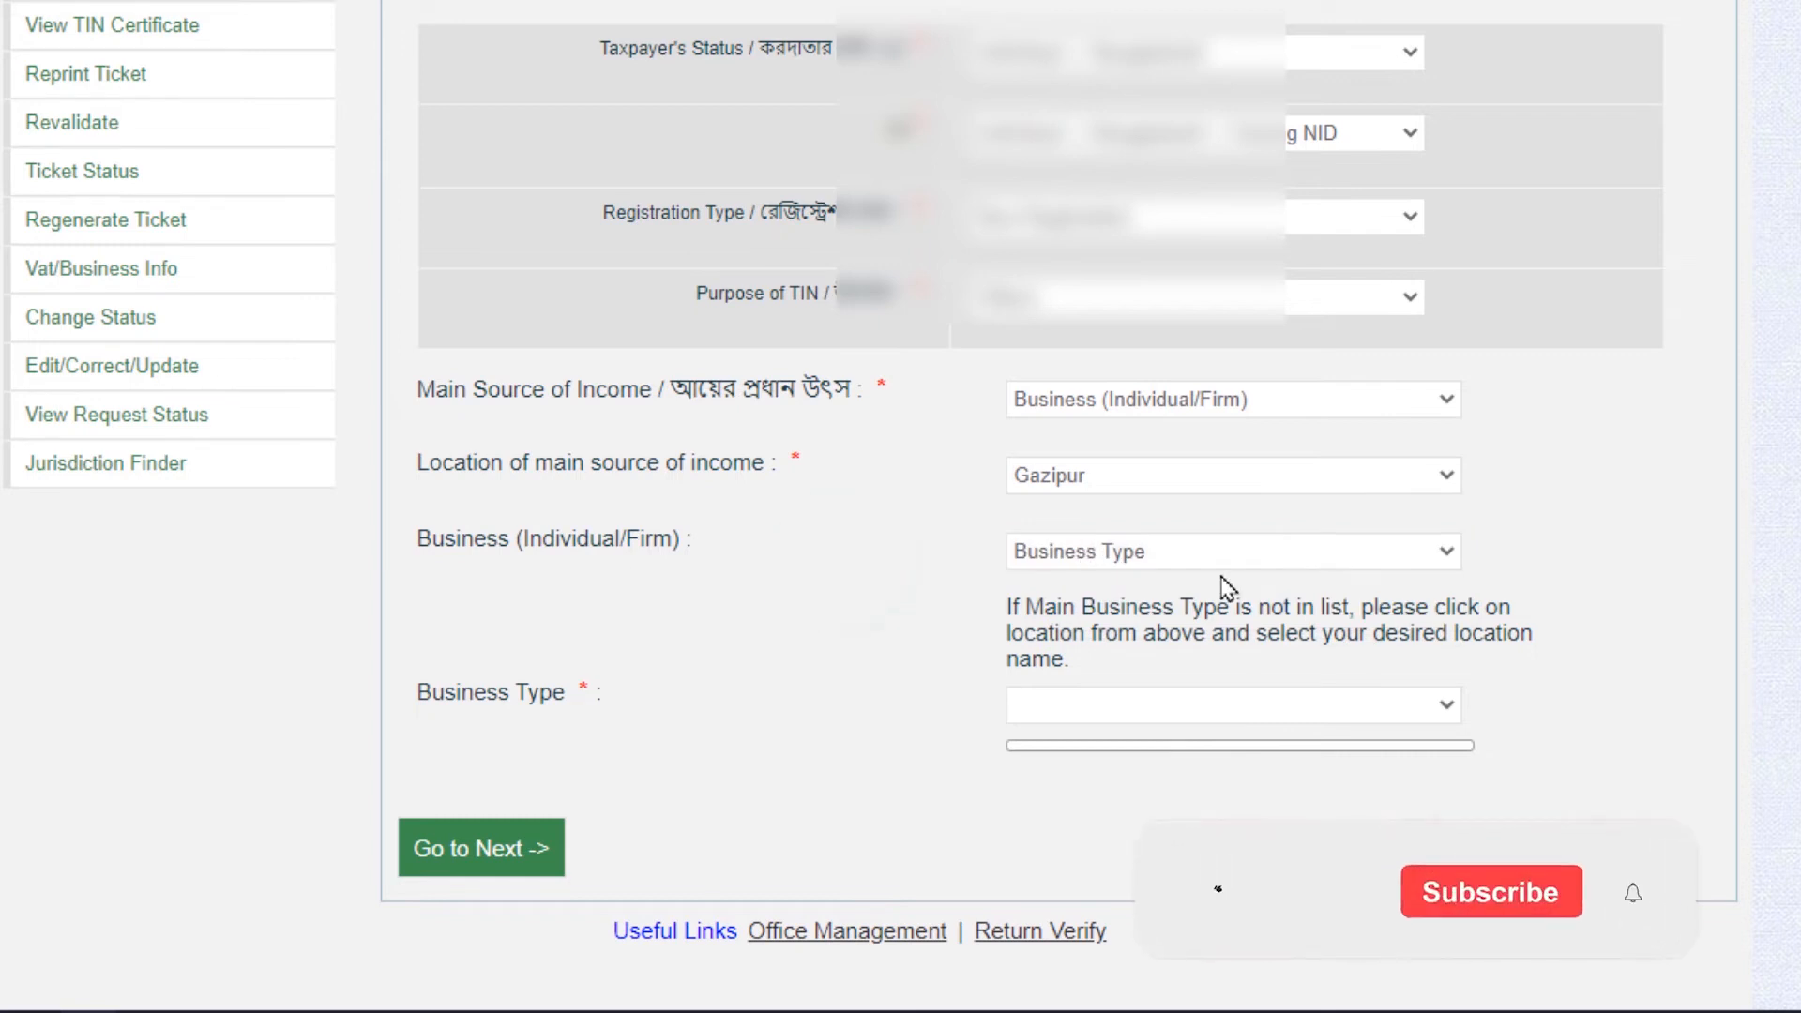
pyautogui.click(1131, 561)
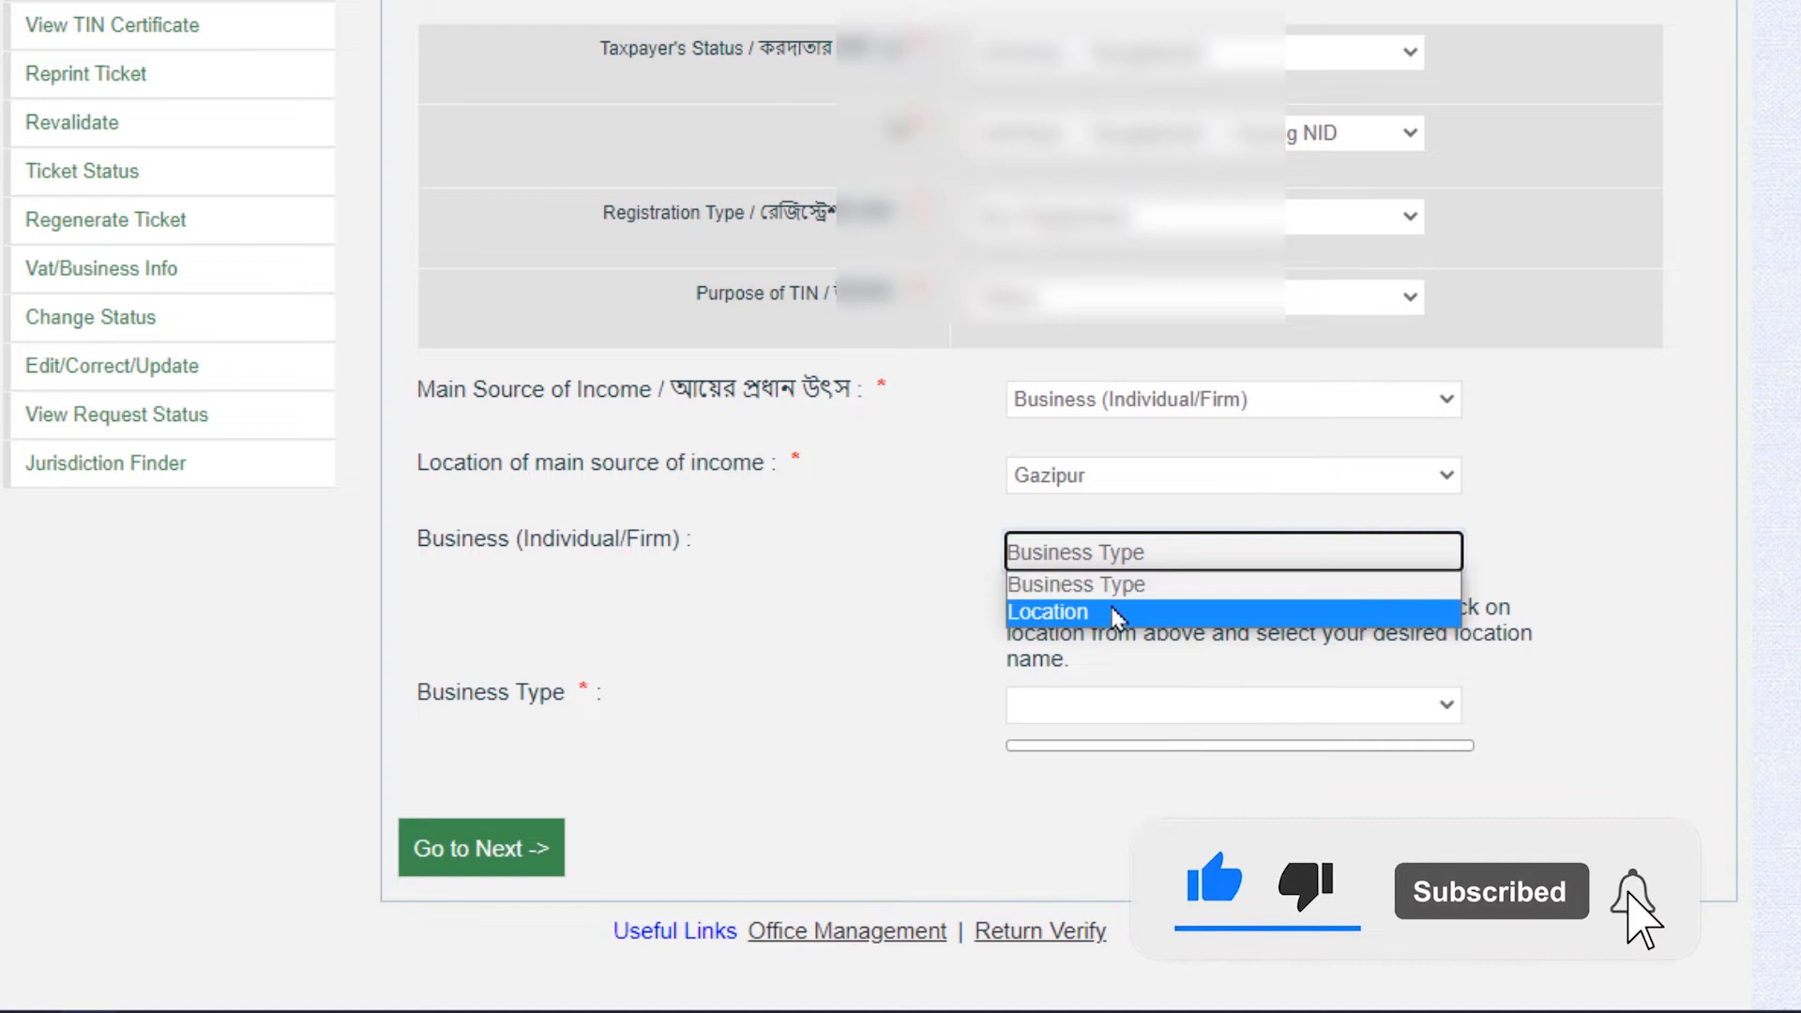
pyautogui.click(829, 601)
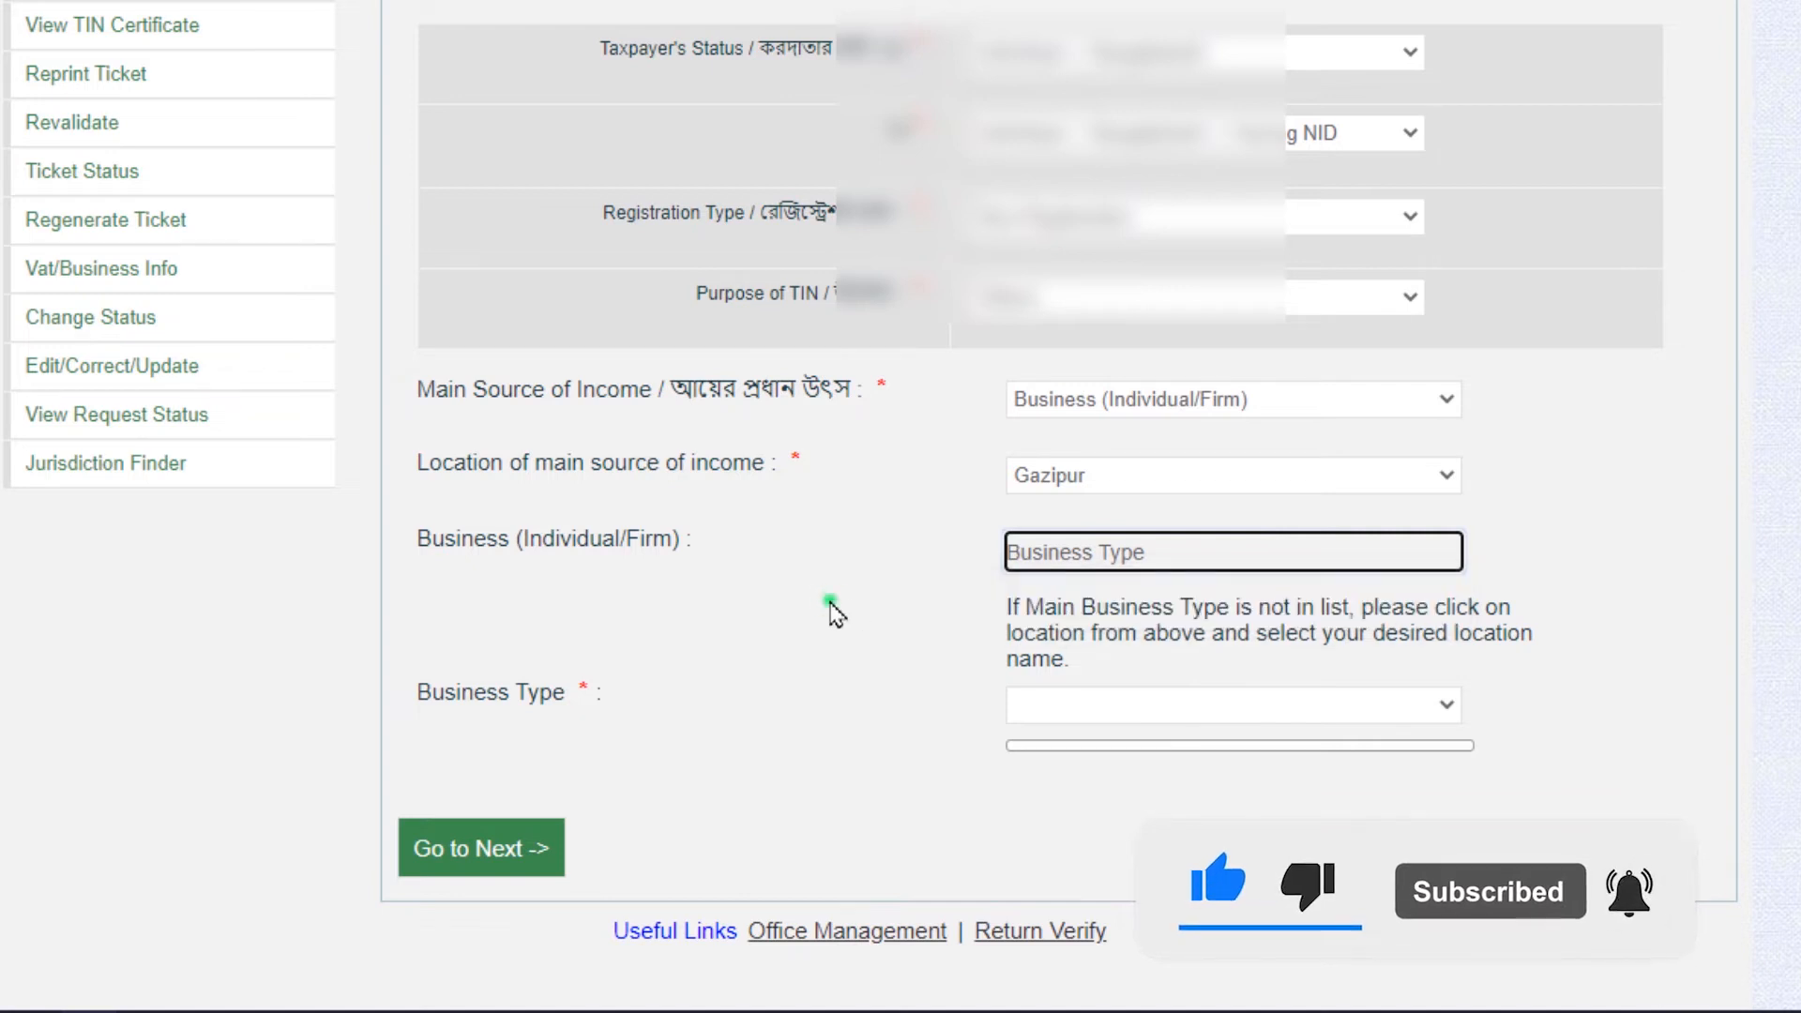
pyautogui.click(1173, 706)
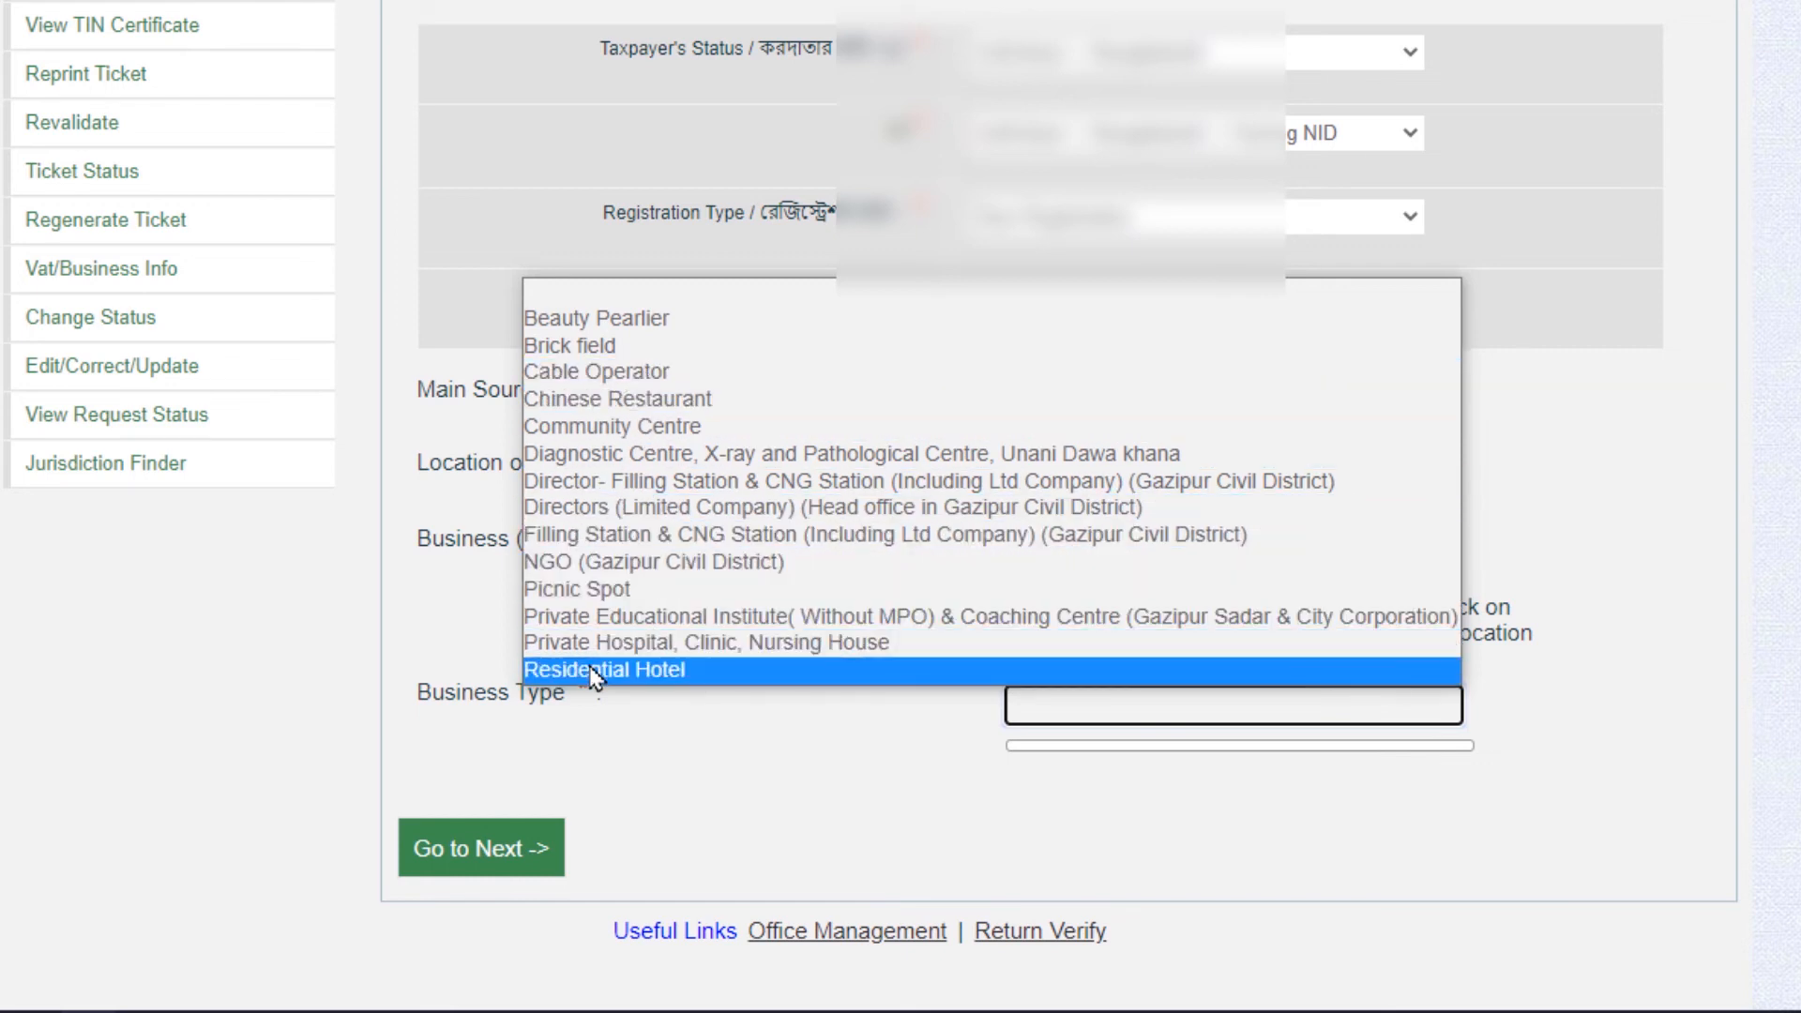
pyautogui.click(649, 727)
pyautogui.click(1138, 554)
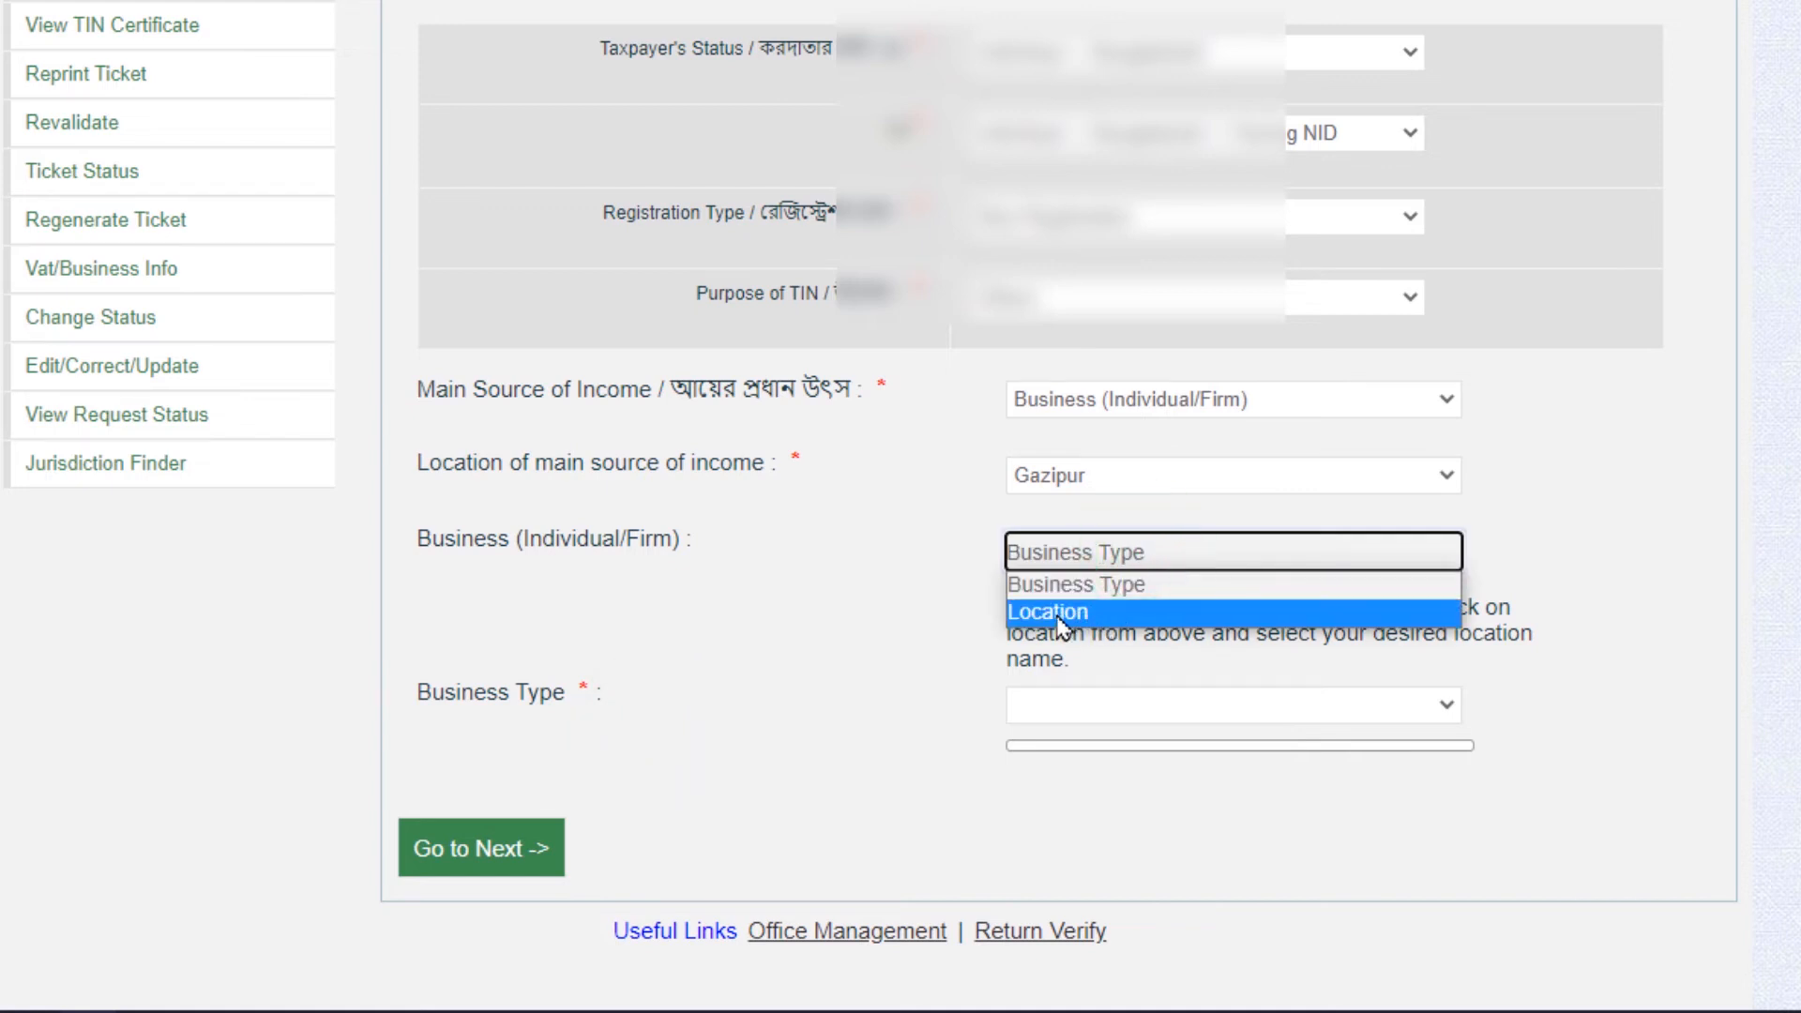
pyautogui.click(1058, 616)
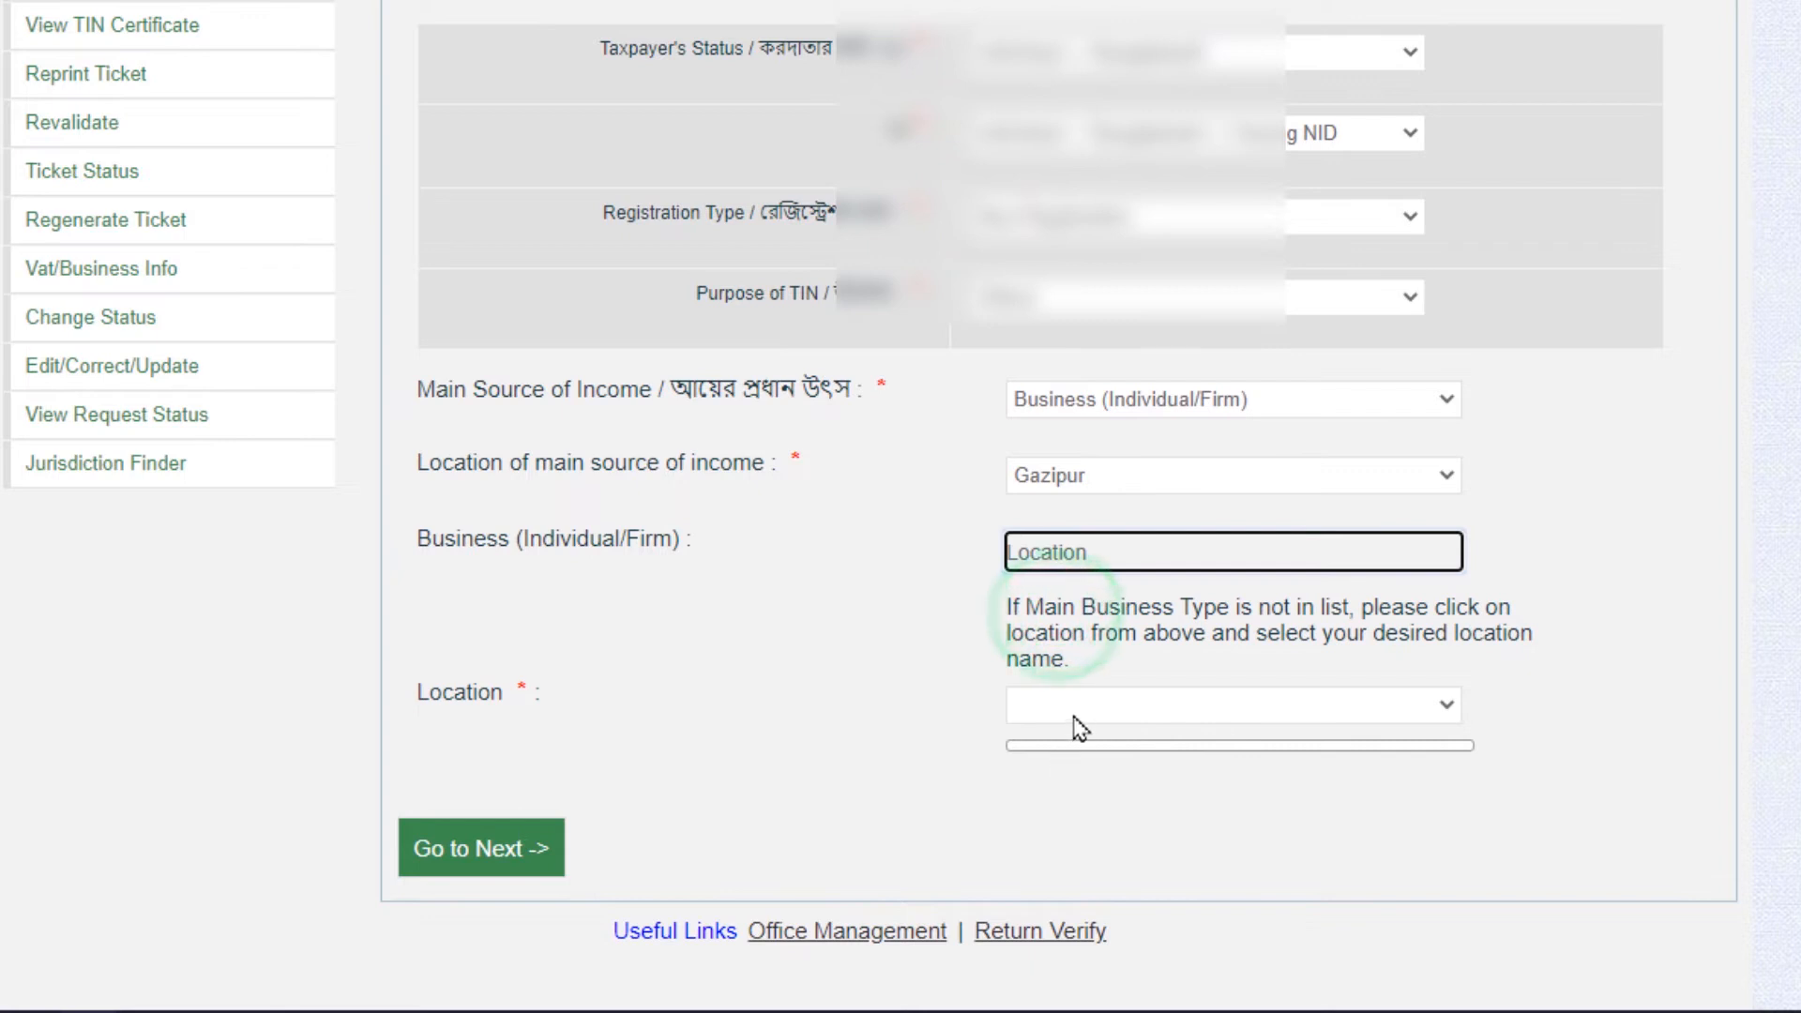
# Choose Ward No: 43 - 51 (Gazipur City Corporation) and continue to Basic Information.
pyautogui.doubleClick(440, 692)
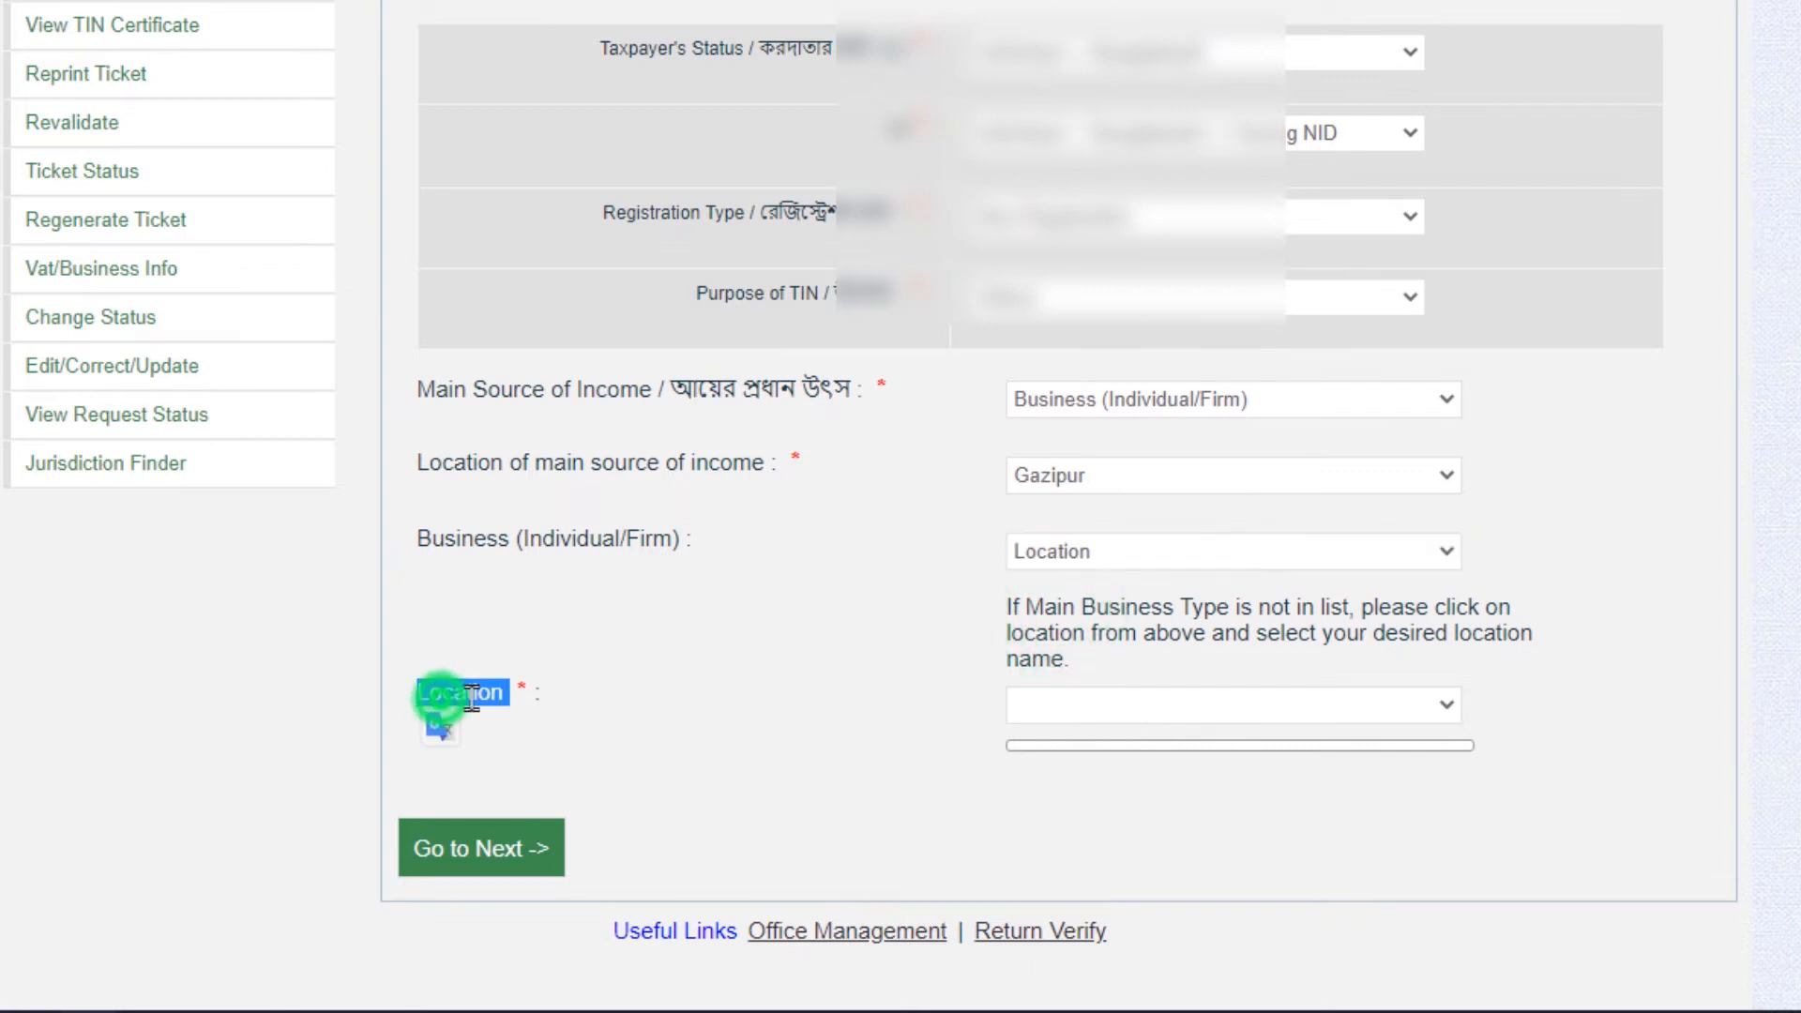
pyautogui.click(1085, 703)
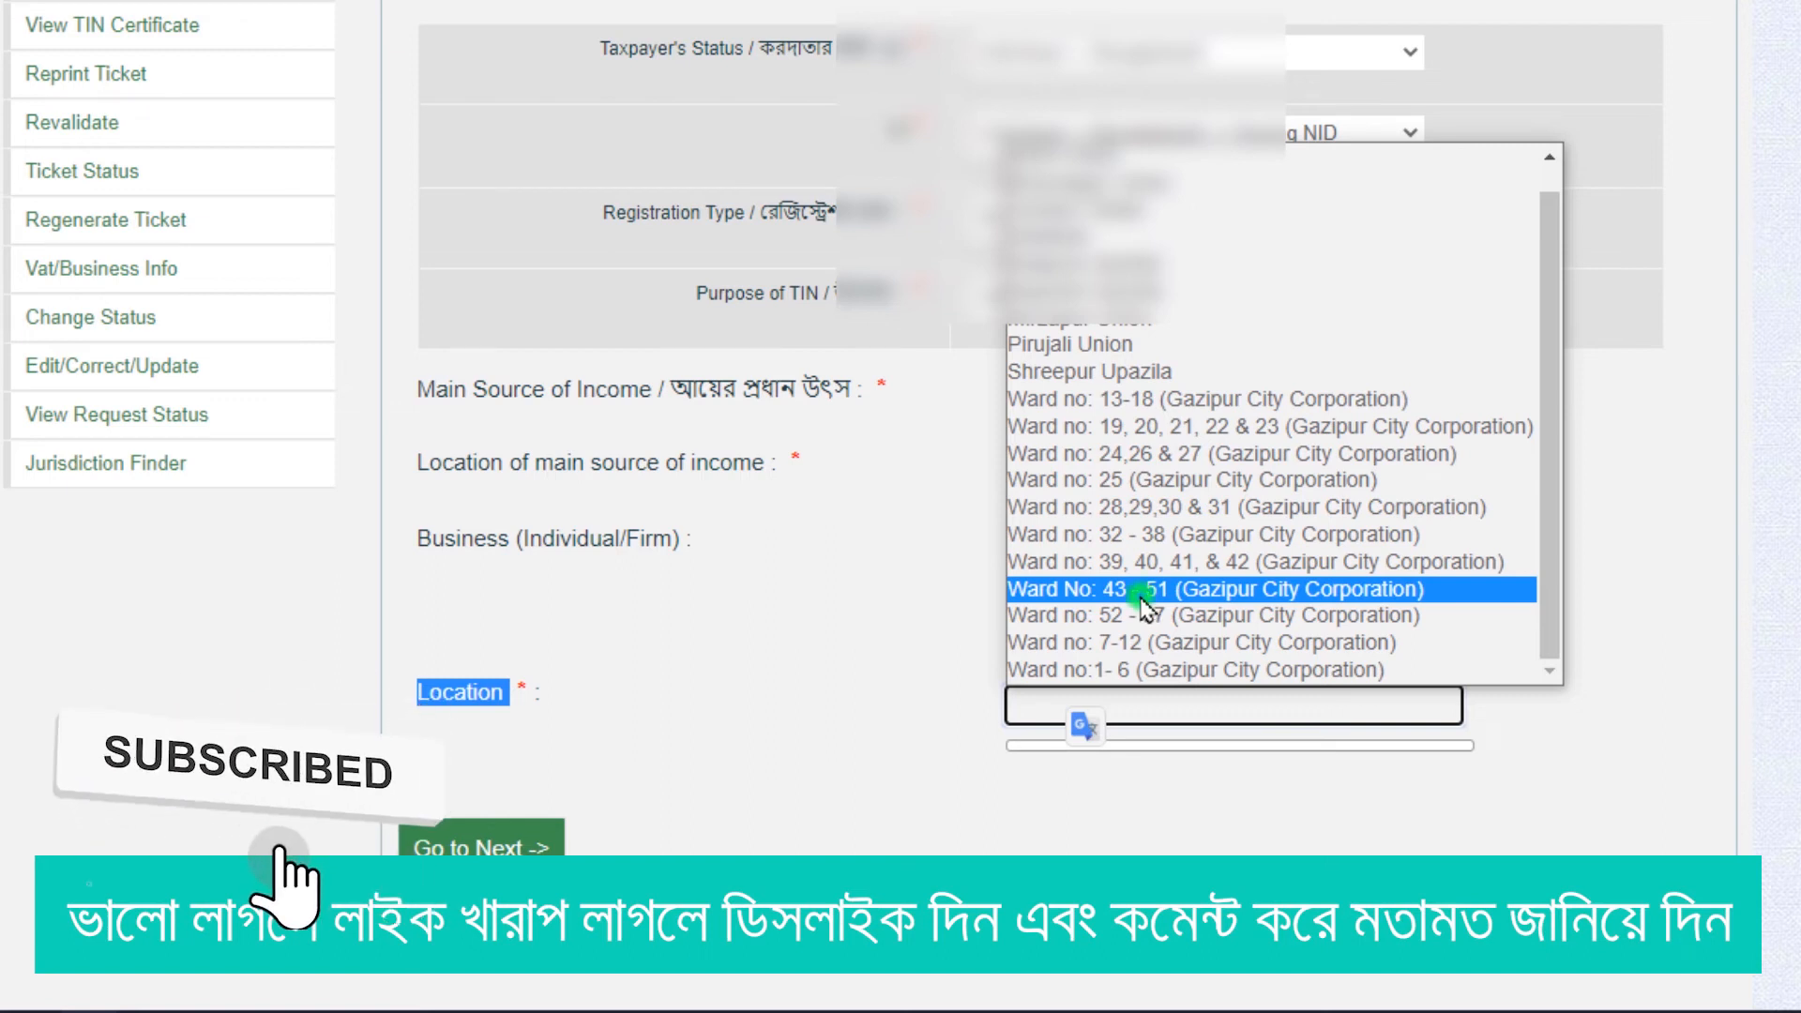
pyautogui.click(1141, 600)
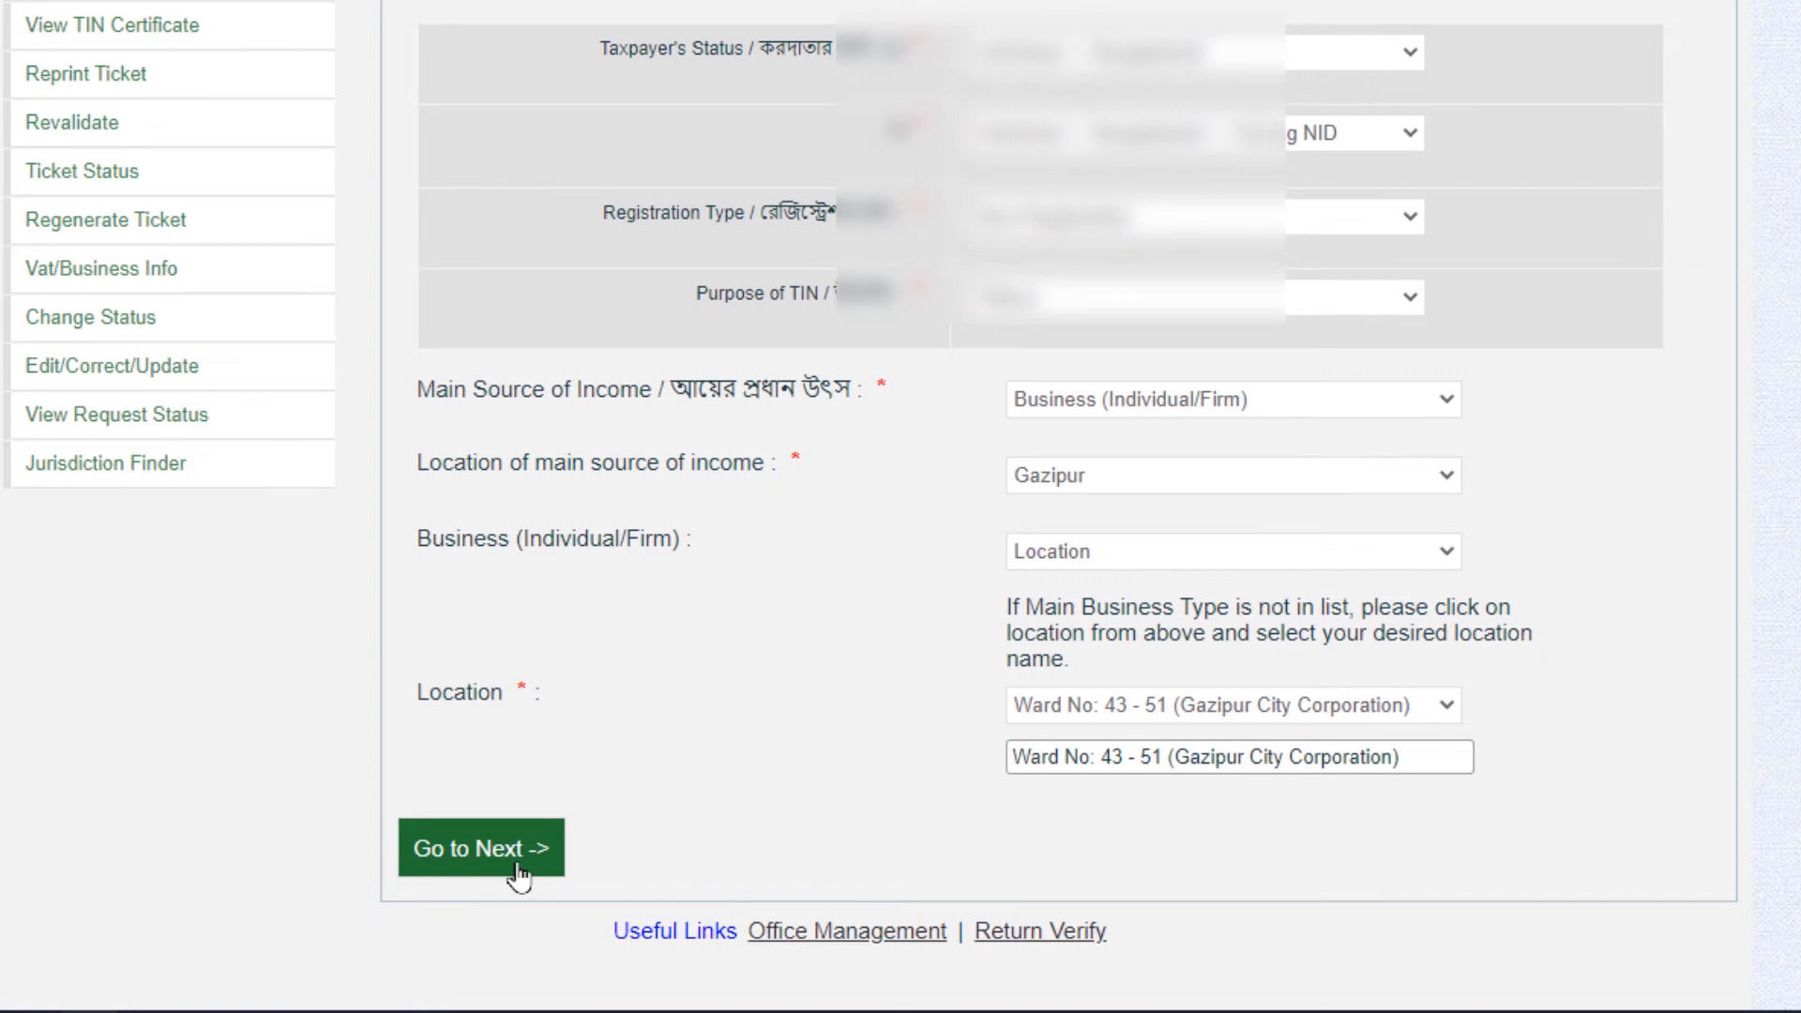
pyautogui.click(519, 853)
# Review the national ID, spouse name and mobile number fields of the Basic Information form.
pyautogui.scroll(4, 858, 800)
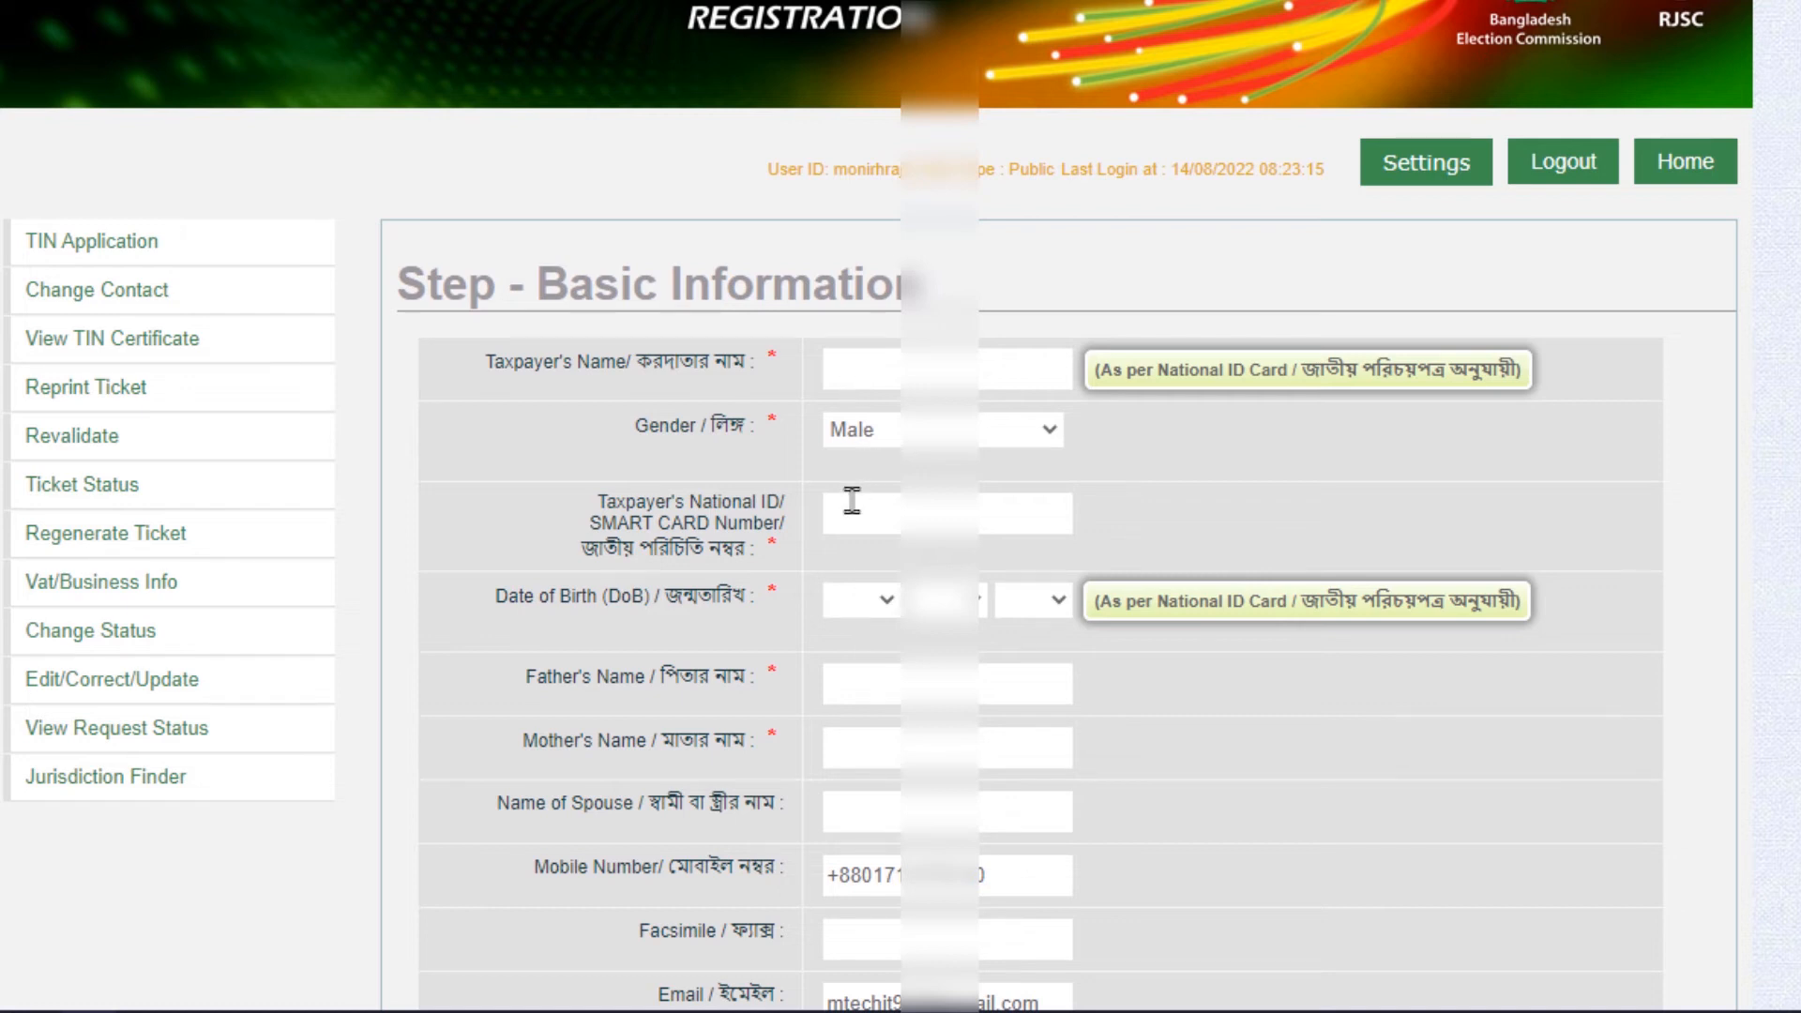
pyautogui.moveTo(574, 544); pyautogui.dragTo(740, 561)
pyautogui.click(692, 555)
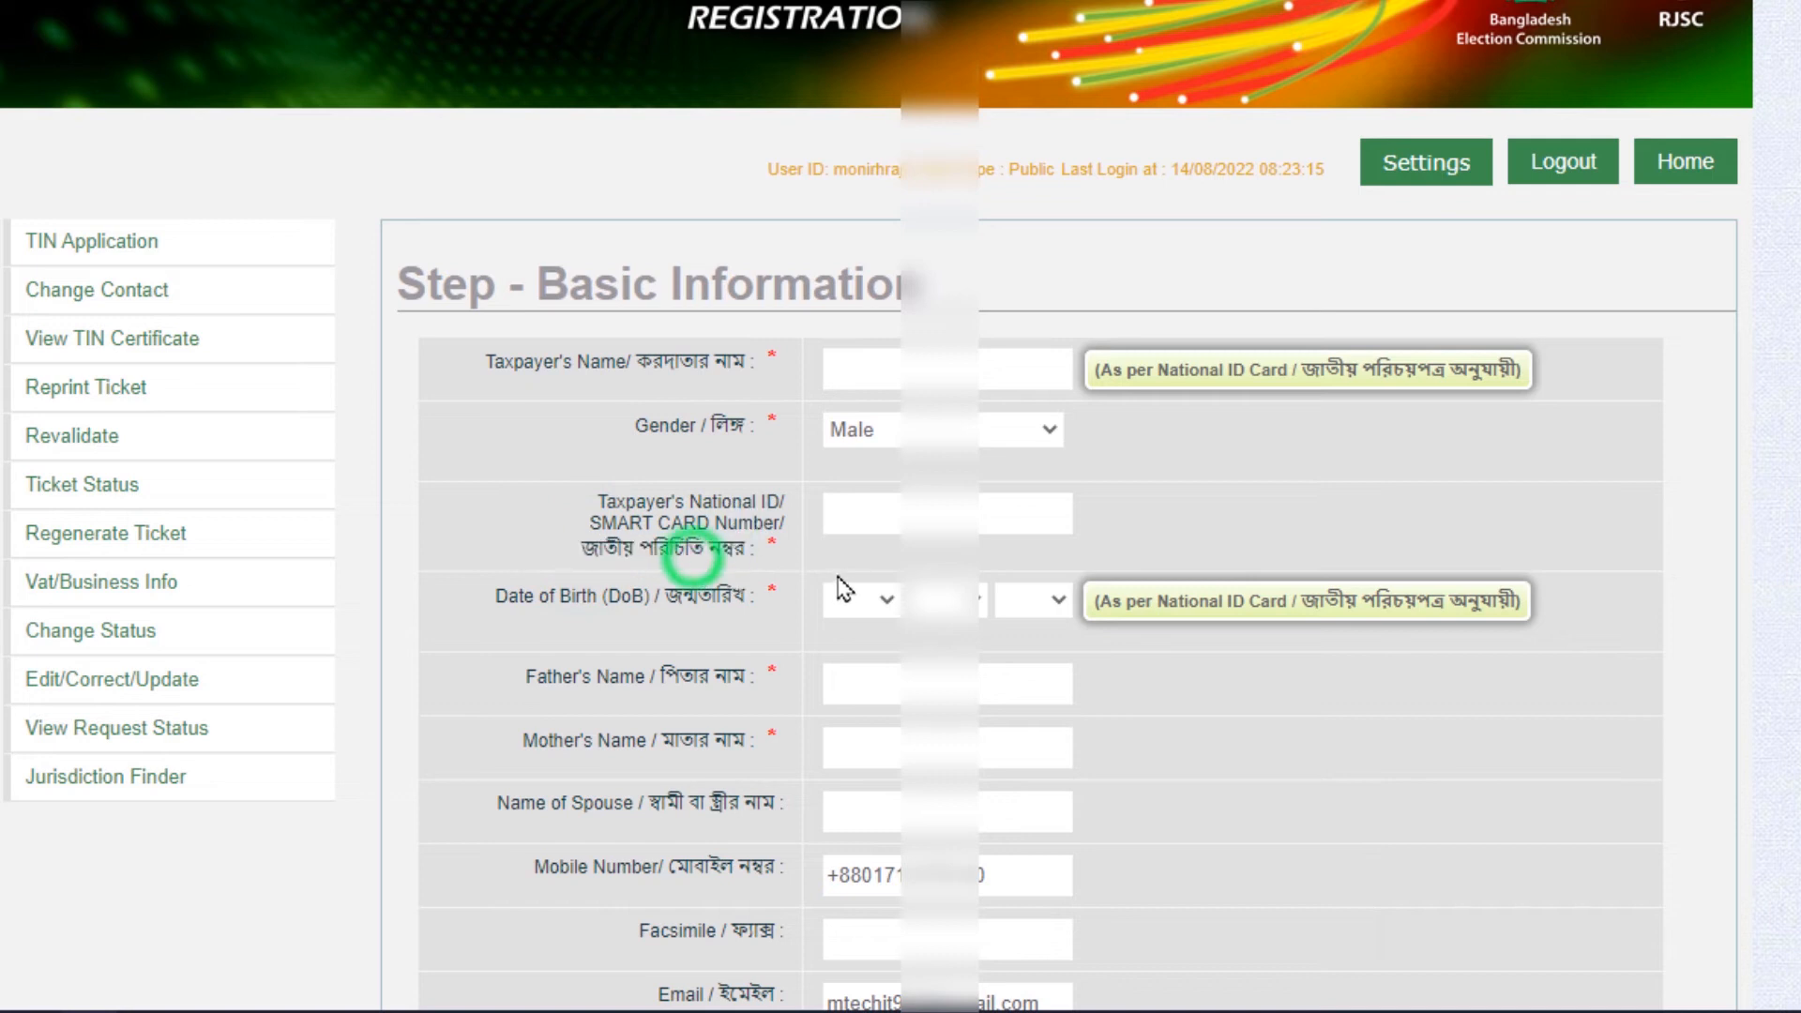
pyautogui.click(838, 511)
pyautogui.click(739, 518)
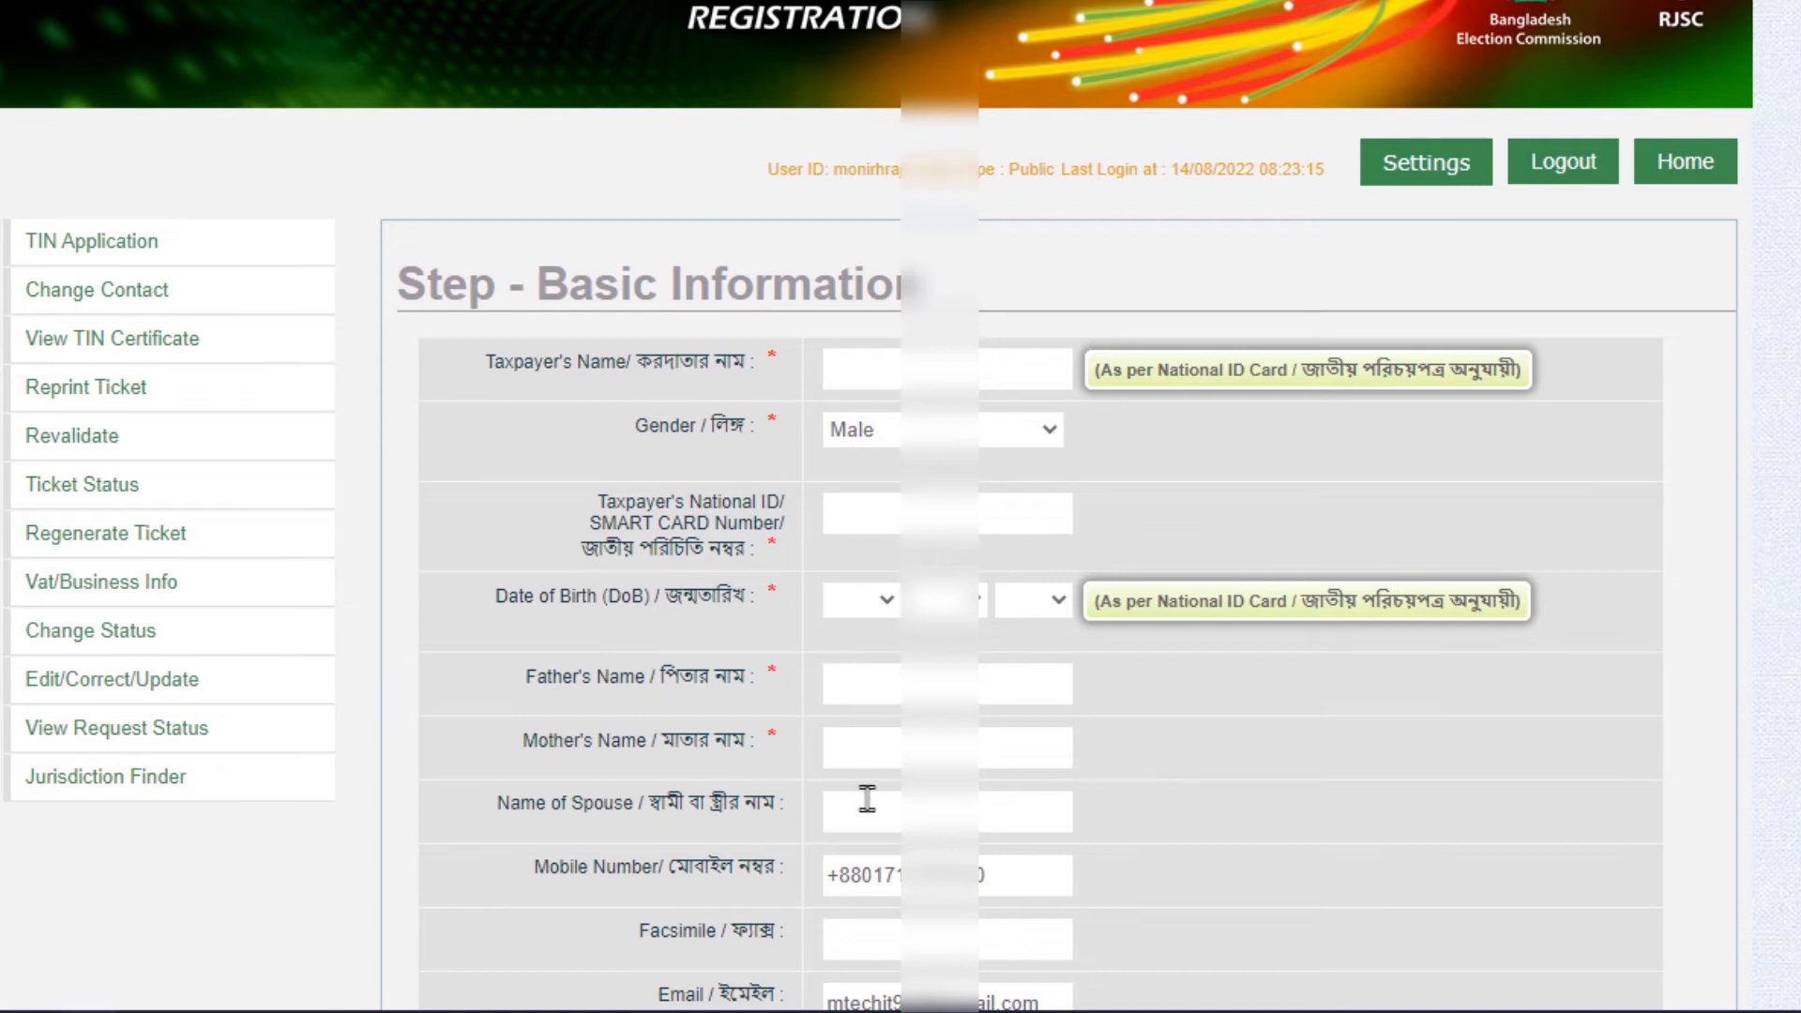
pyautogui.moveTo(641, 804); pyautogui.dragTo(777, 807)
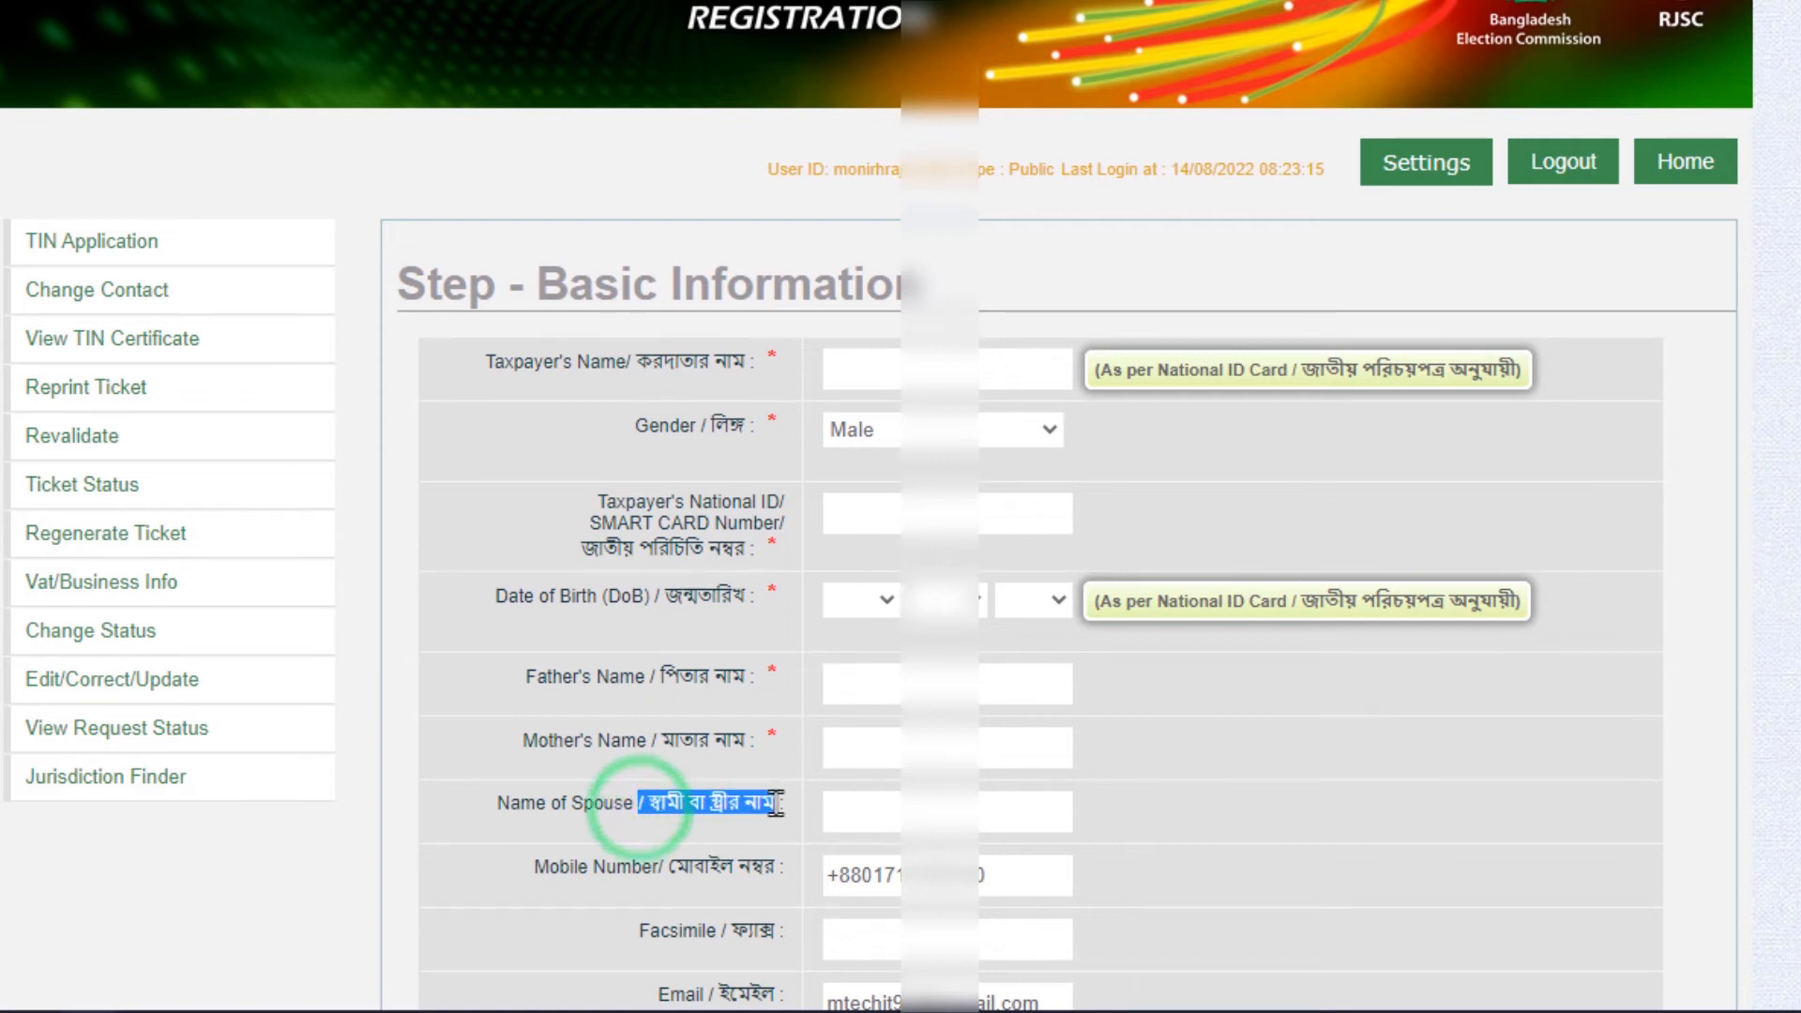
pyautogui.click(732, 807)
pyautogui.scroll(-3, 731, 806)
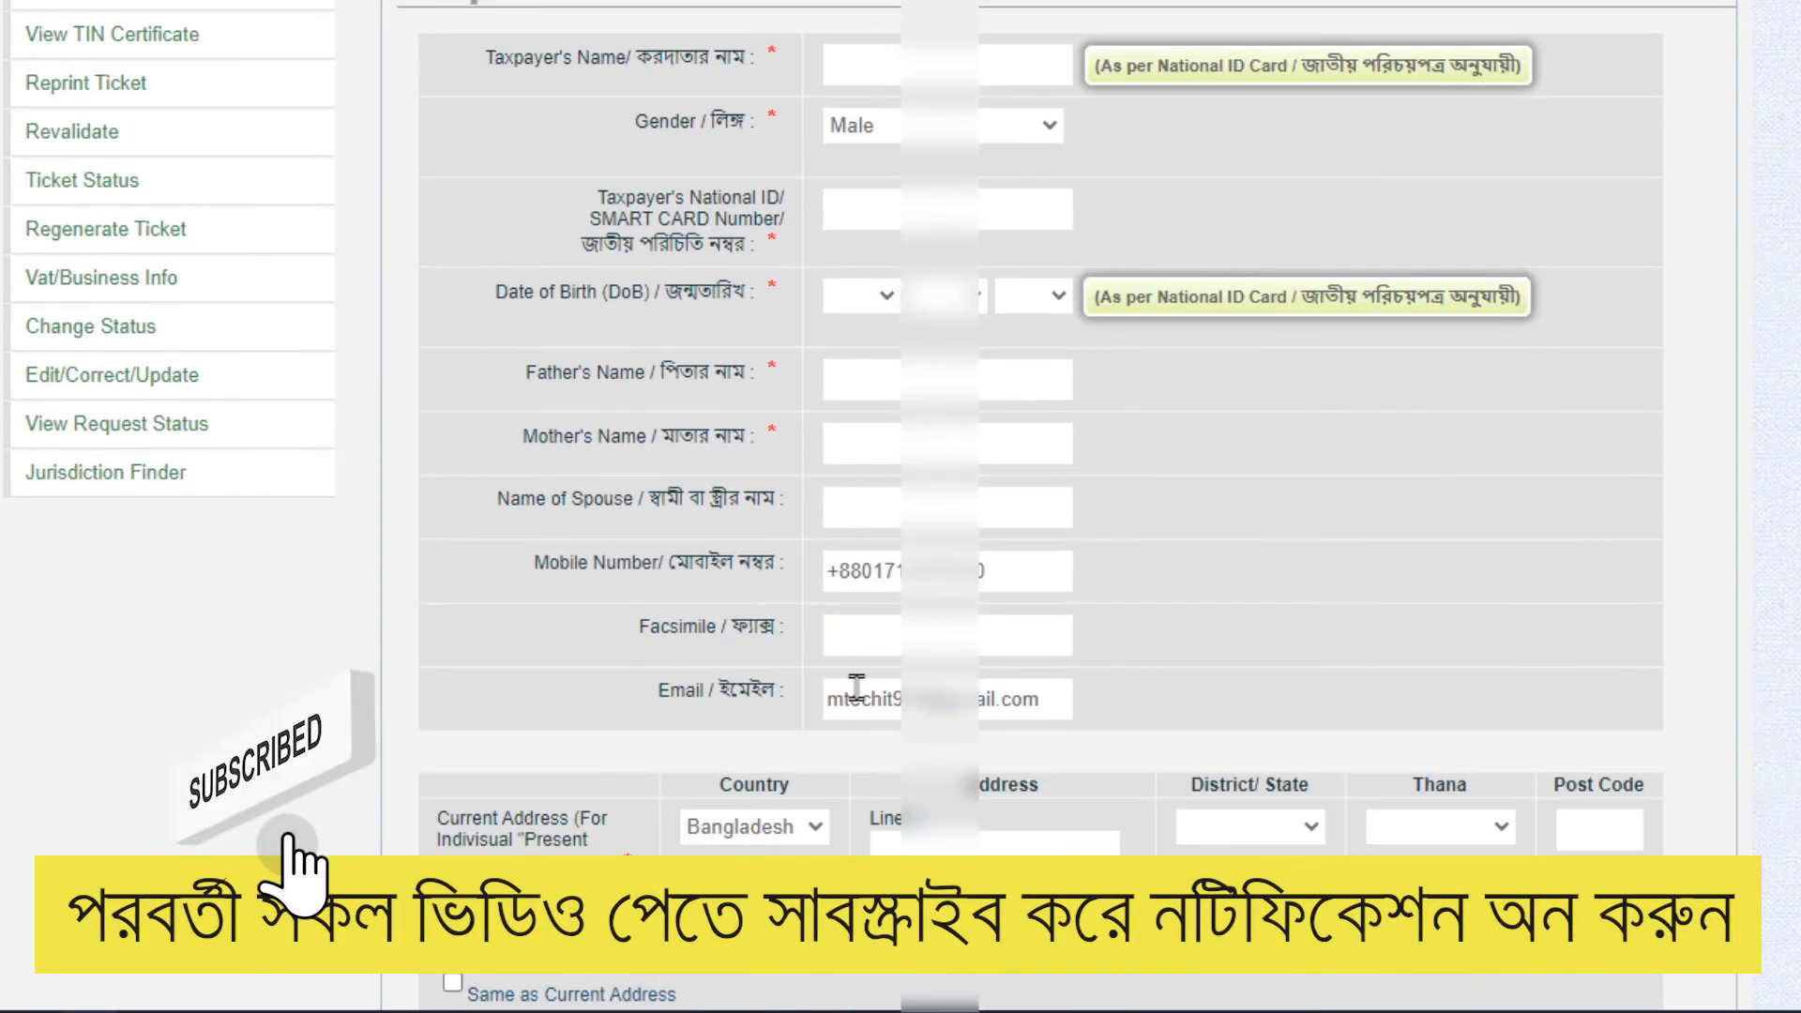
pyautogui.moveTo(631, 563); pyautogui.dragTo(763, 563)
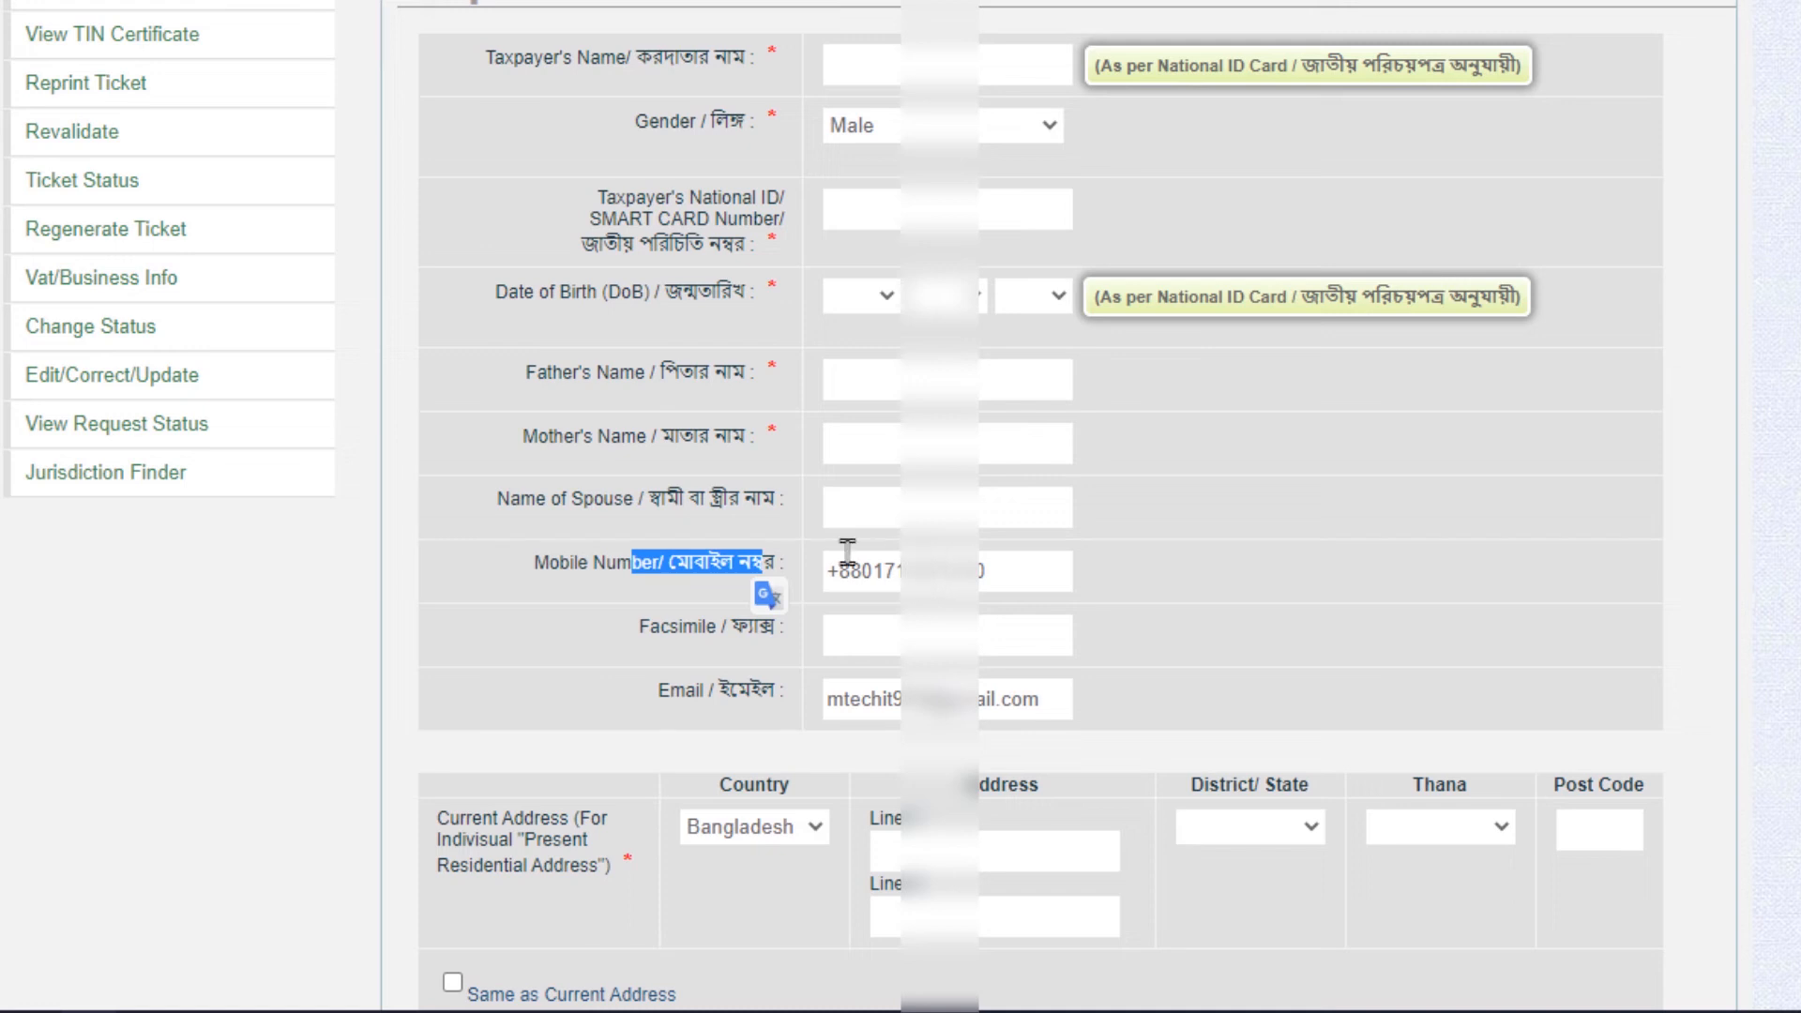
pyautogui.click(755, 555)
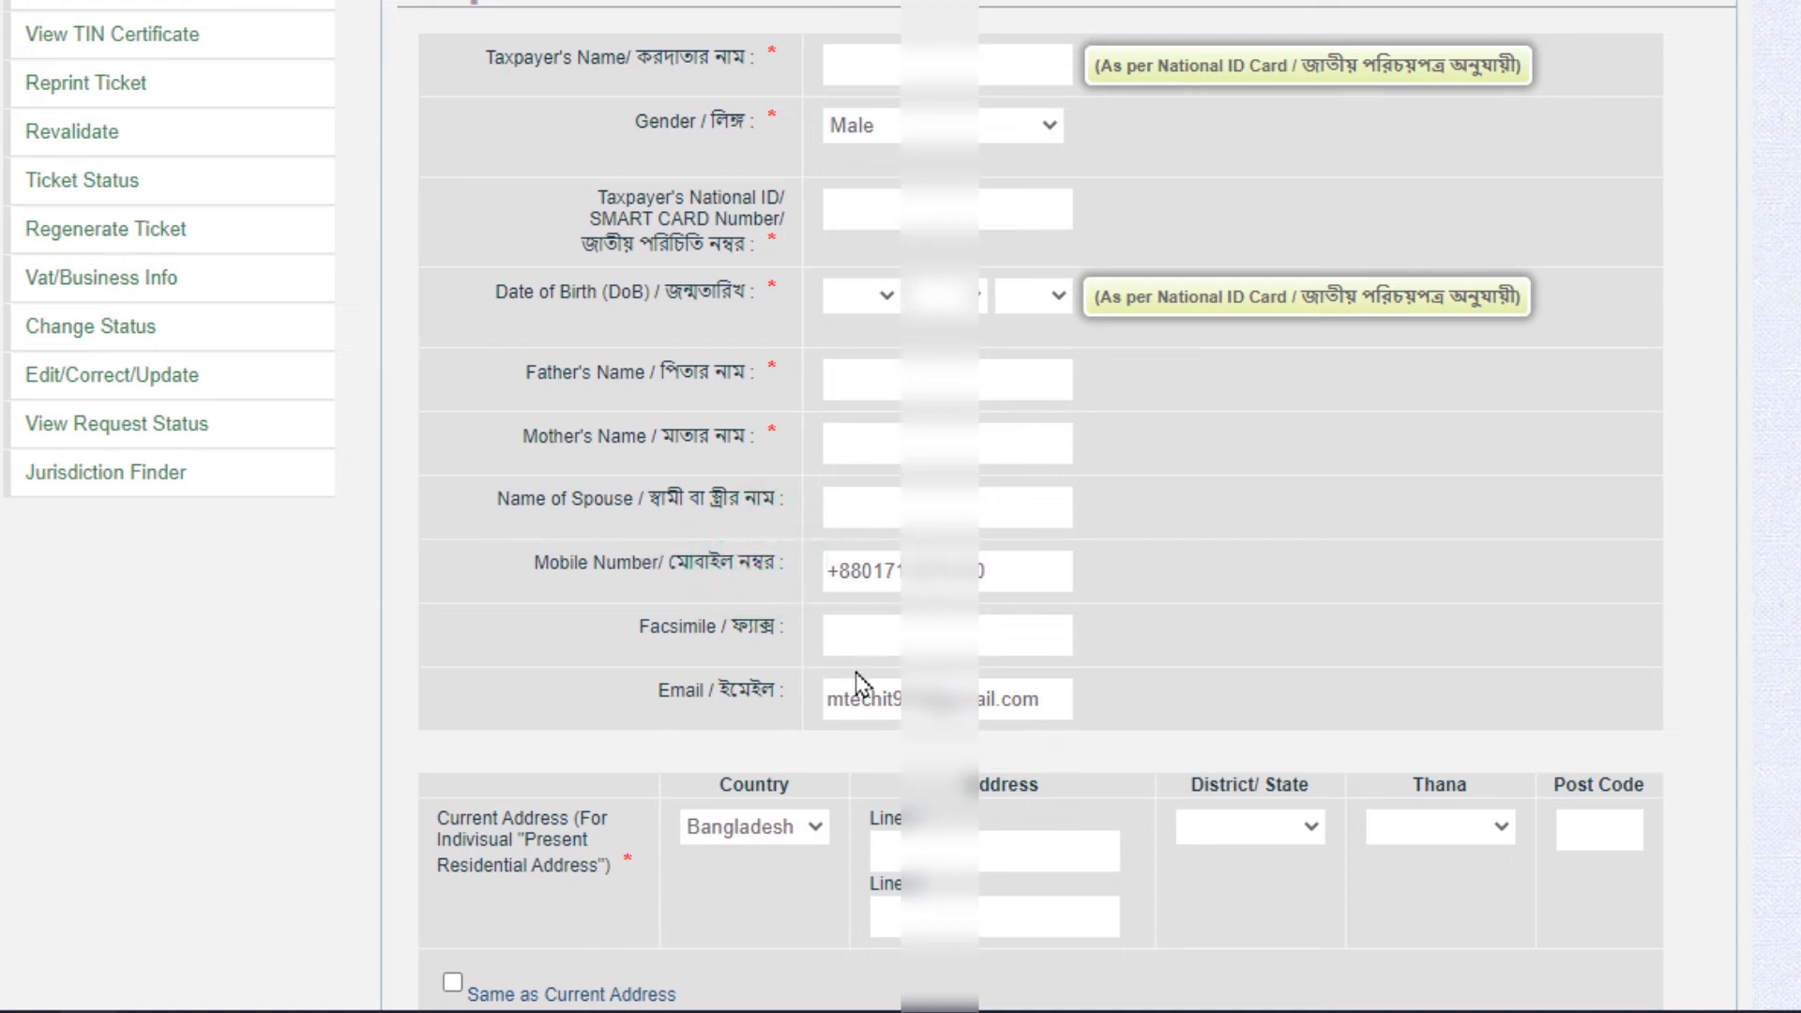
pyautogui.scroll(-3, 933, 694)
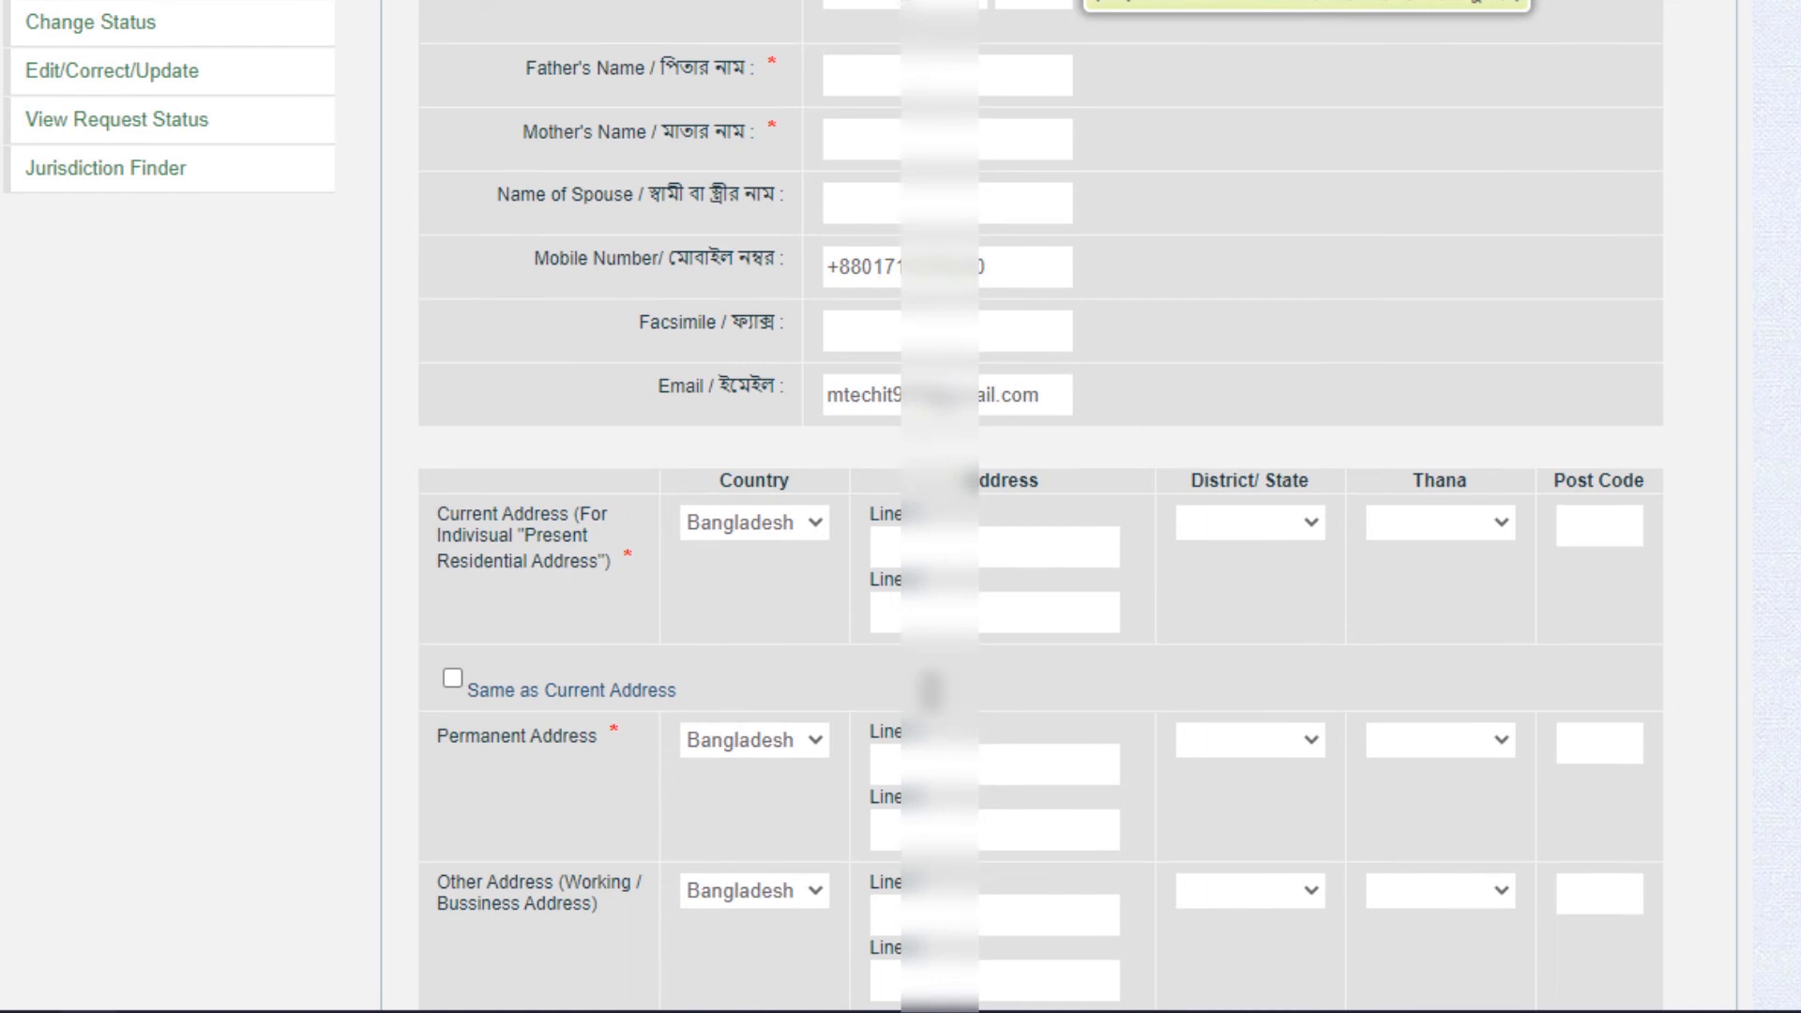
pyautogui.scroll(-2, 588, 600)
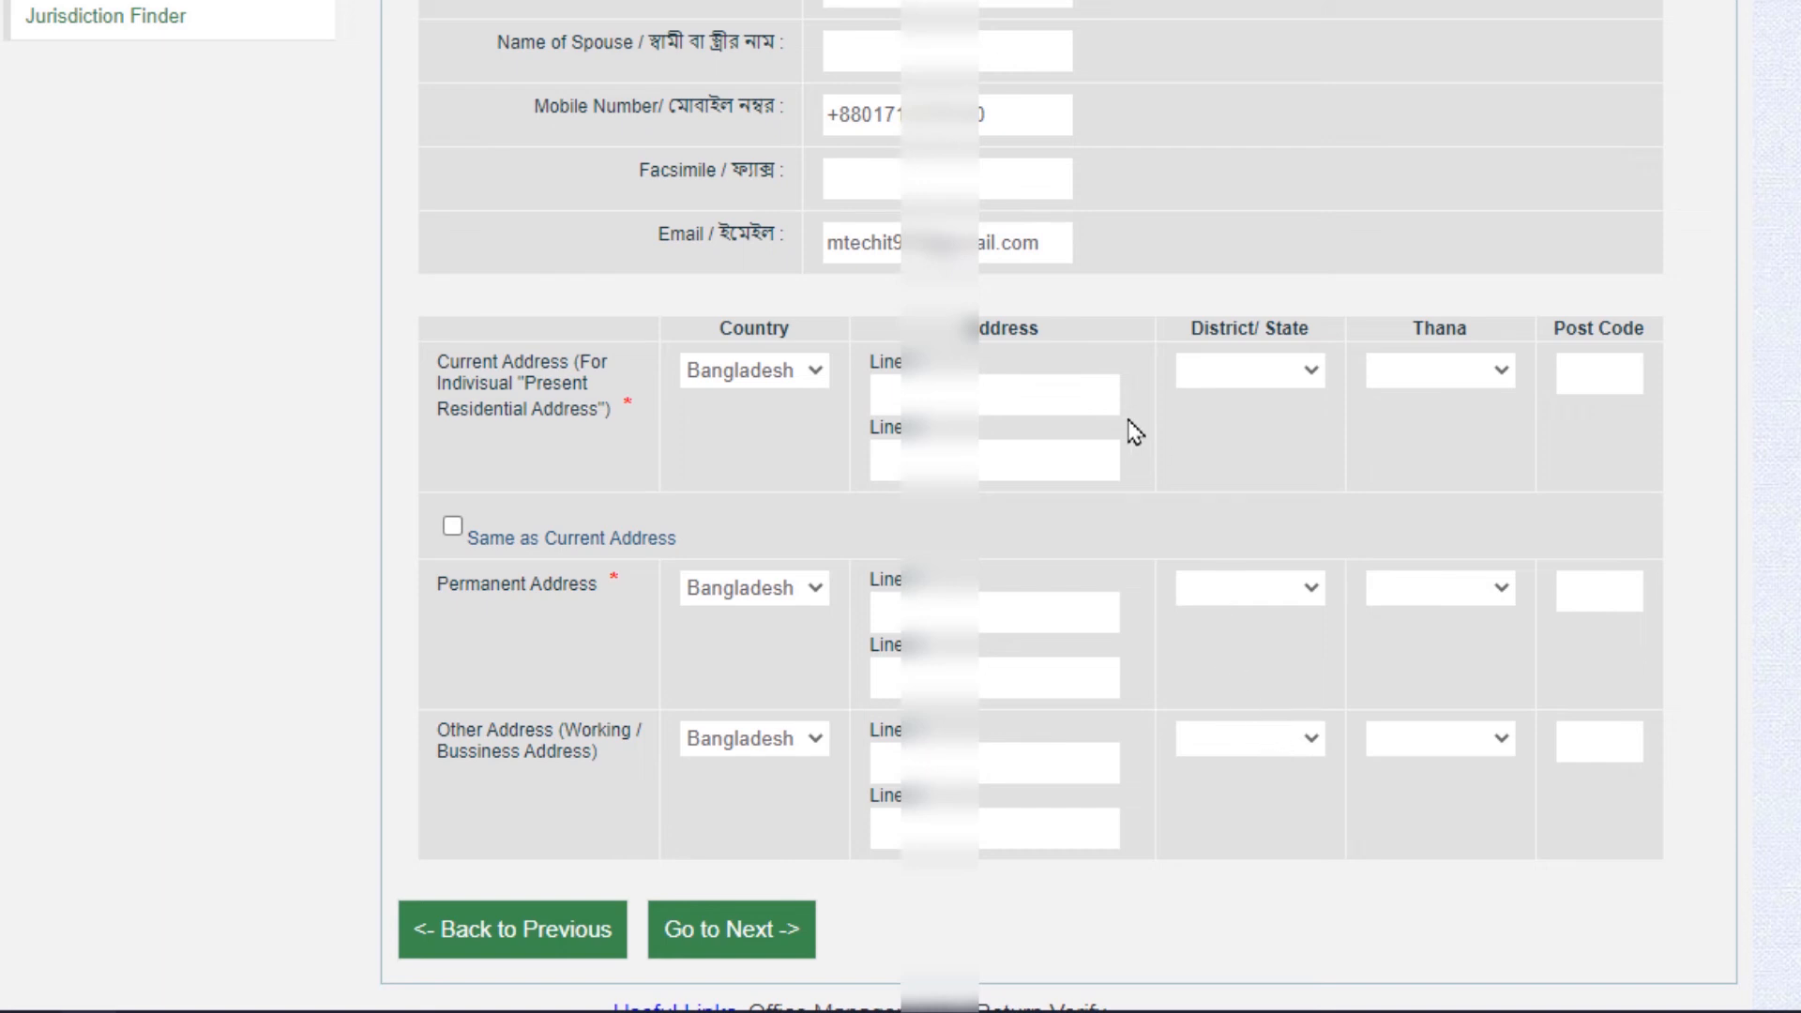
pyautogui.scroll(10, 985, 523)
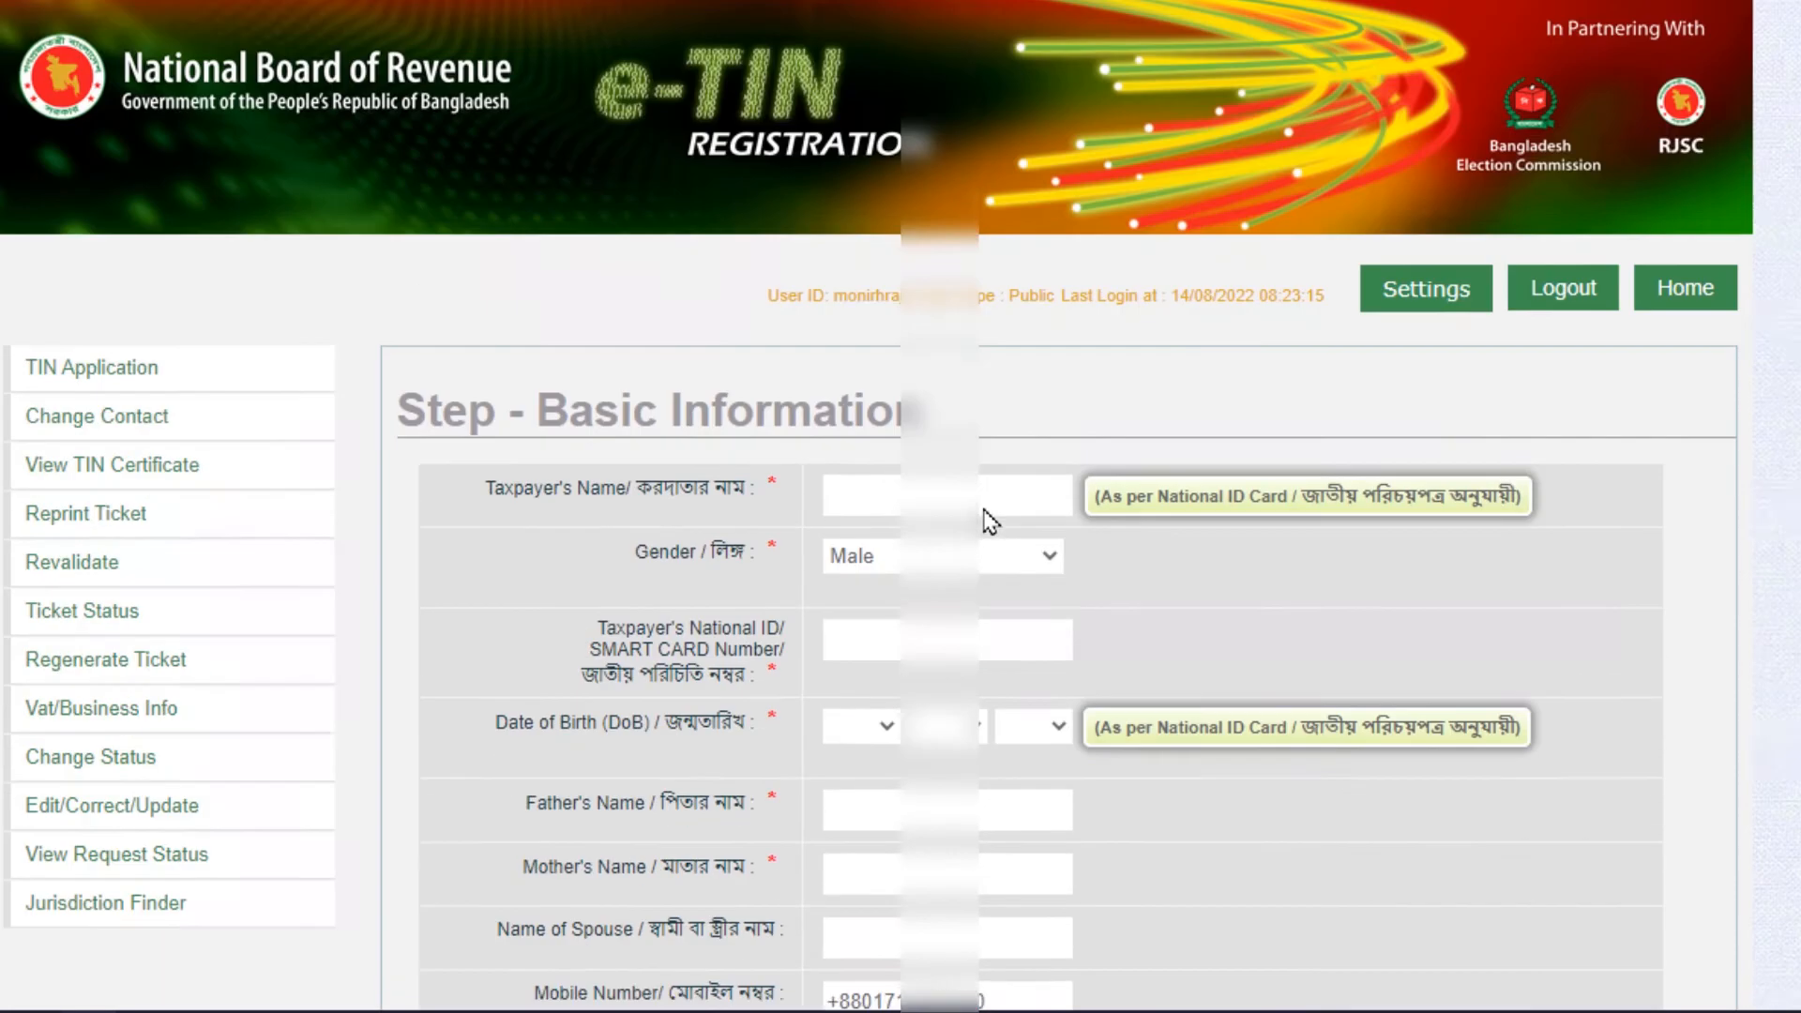
# Check the taxpayer name, national ID hint and date of birth entries, dismissing post code suggestions.
pyautogui.moveTo(503, 505); pyautogui.dragTo(744, 511)
pyautogui.click(707, 507)
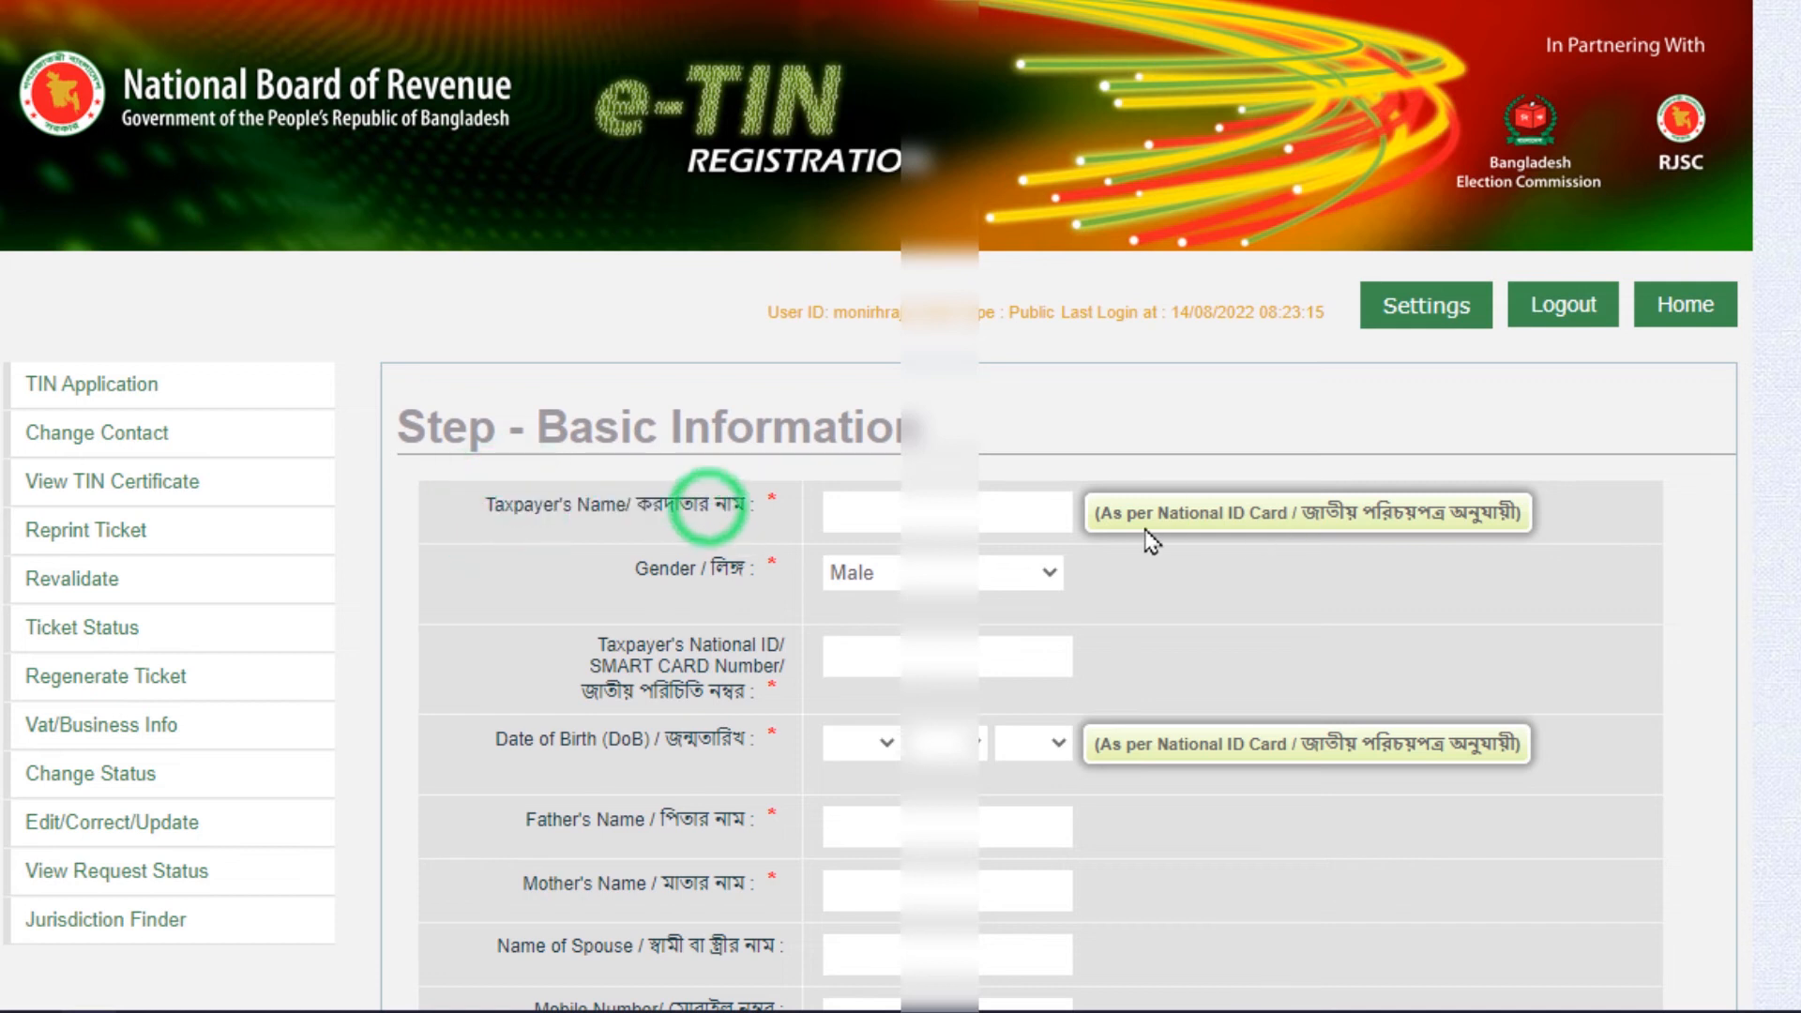
pyautogui.moveTo(1106, 513); pyautogui.dragTo(1510, 495)
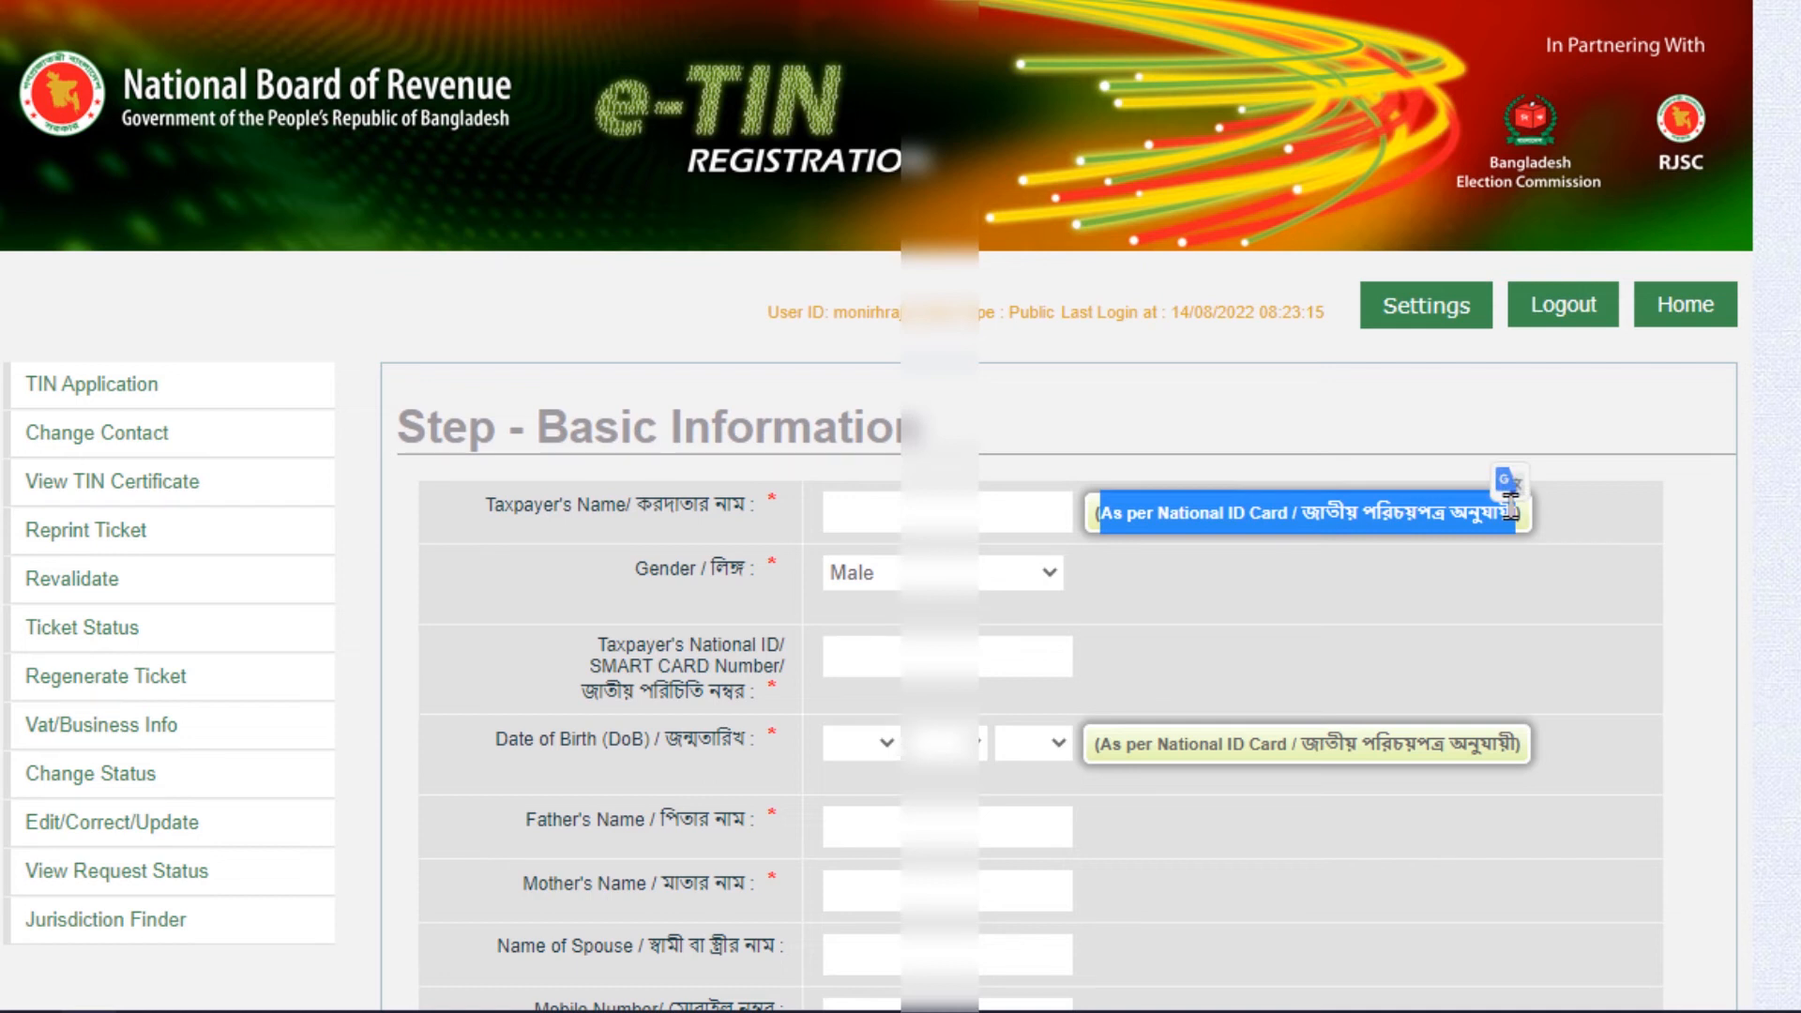
pyautogui.click(644, 507)
pyautogui.doubleClick(663, 510)
pyautogui.click(664, 514)
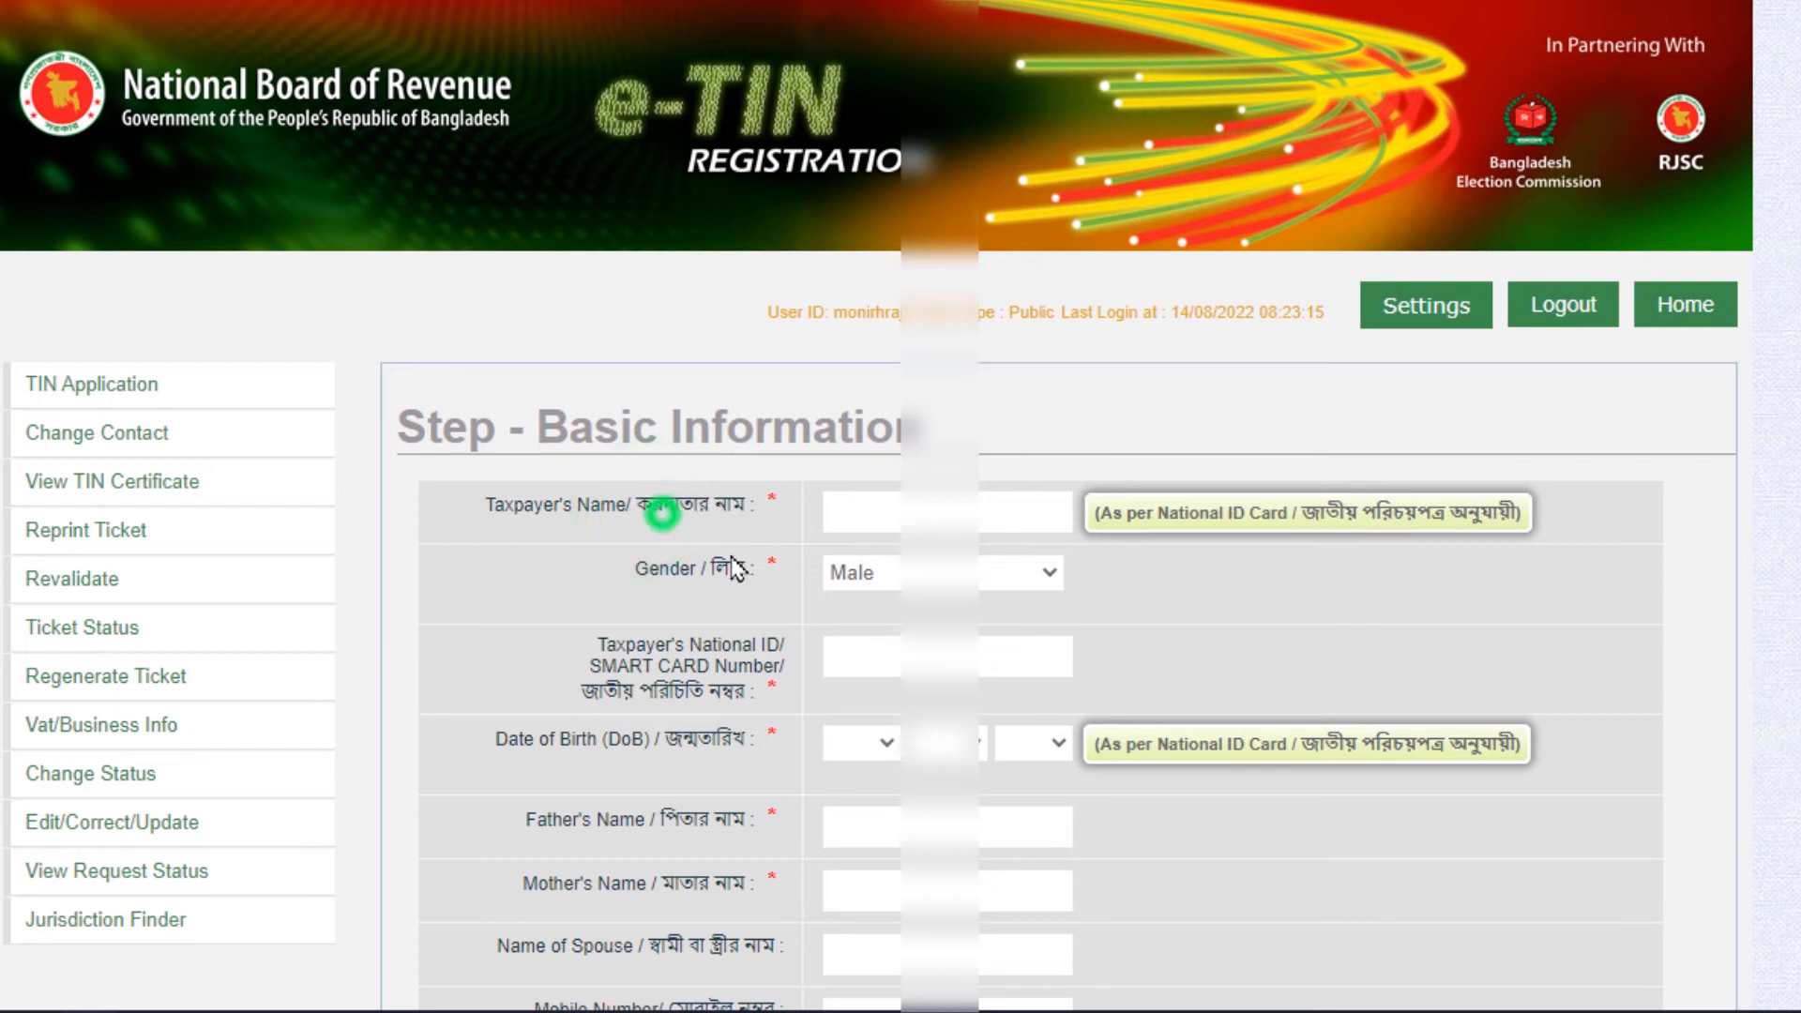
pyautogui.moveTo(675, 738); pyautogui.dragTo(751, 738)
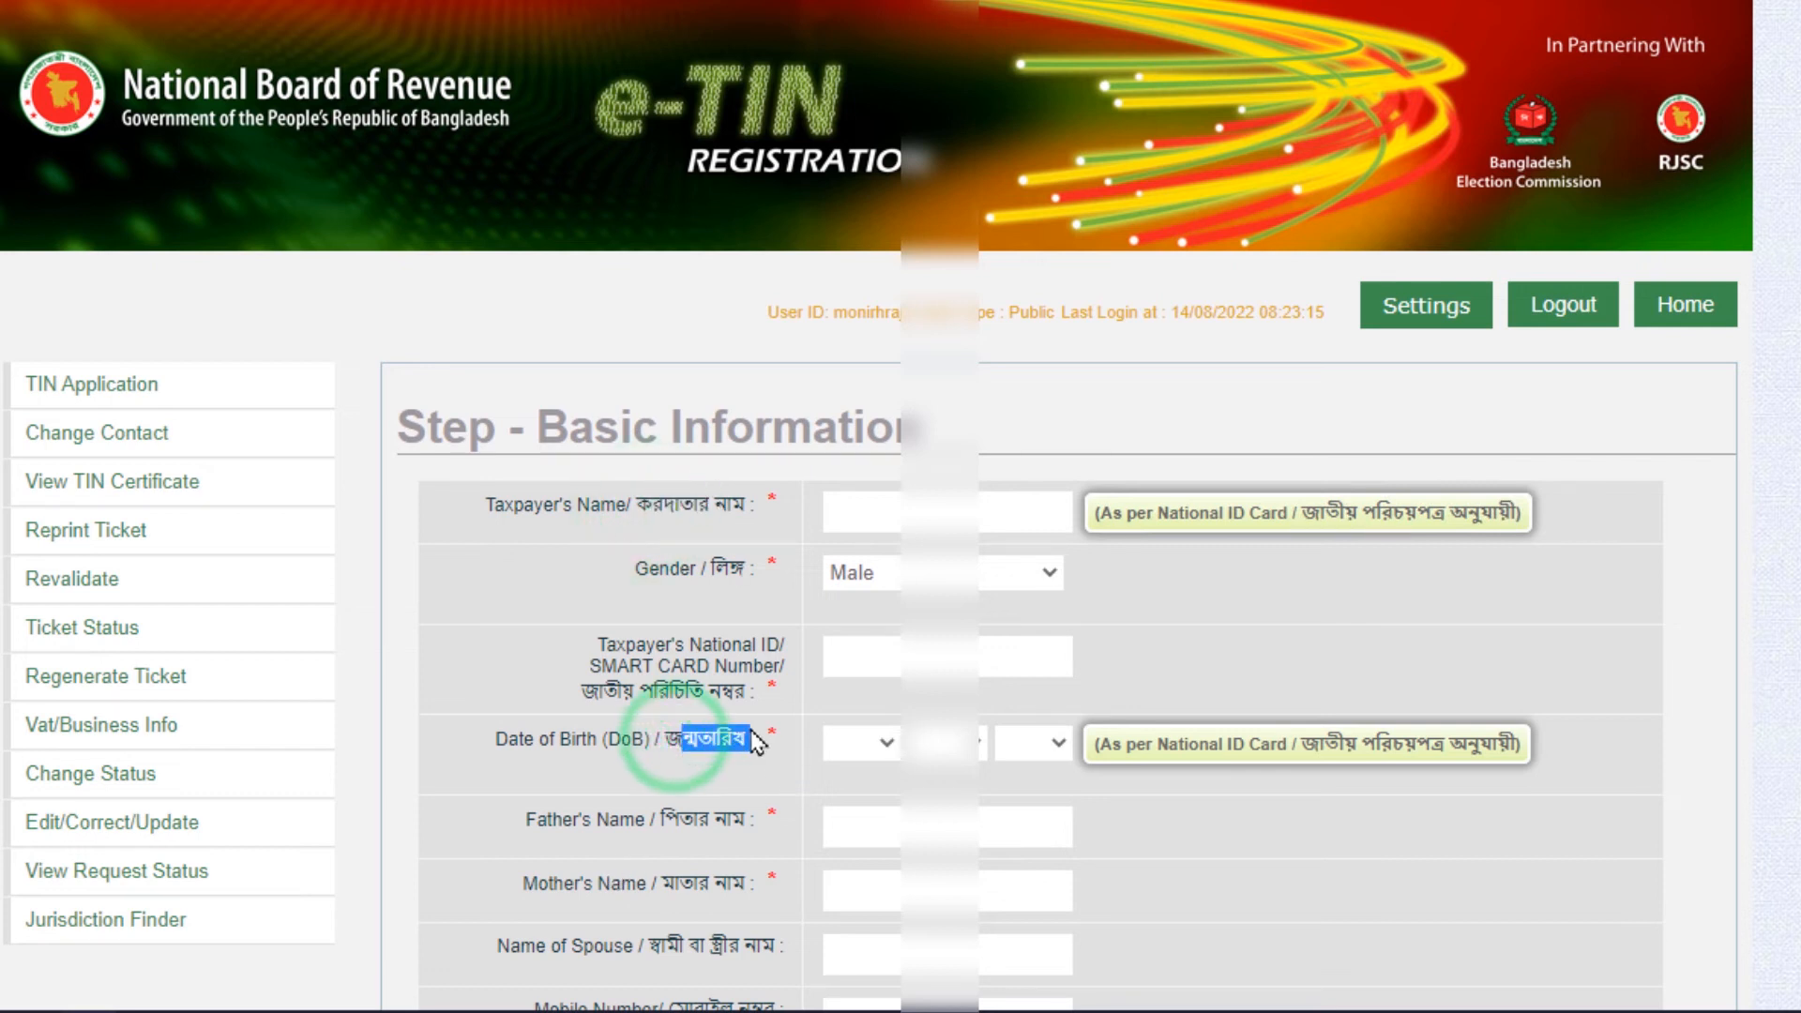
pyautogui.moveTo(1305, 746); pyautogui.dragTo(1517, 749)
pyautogui.click(1433, 753)
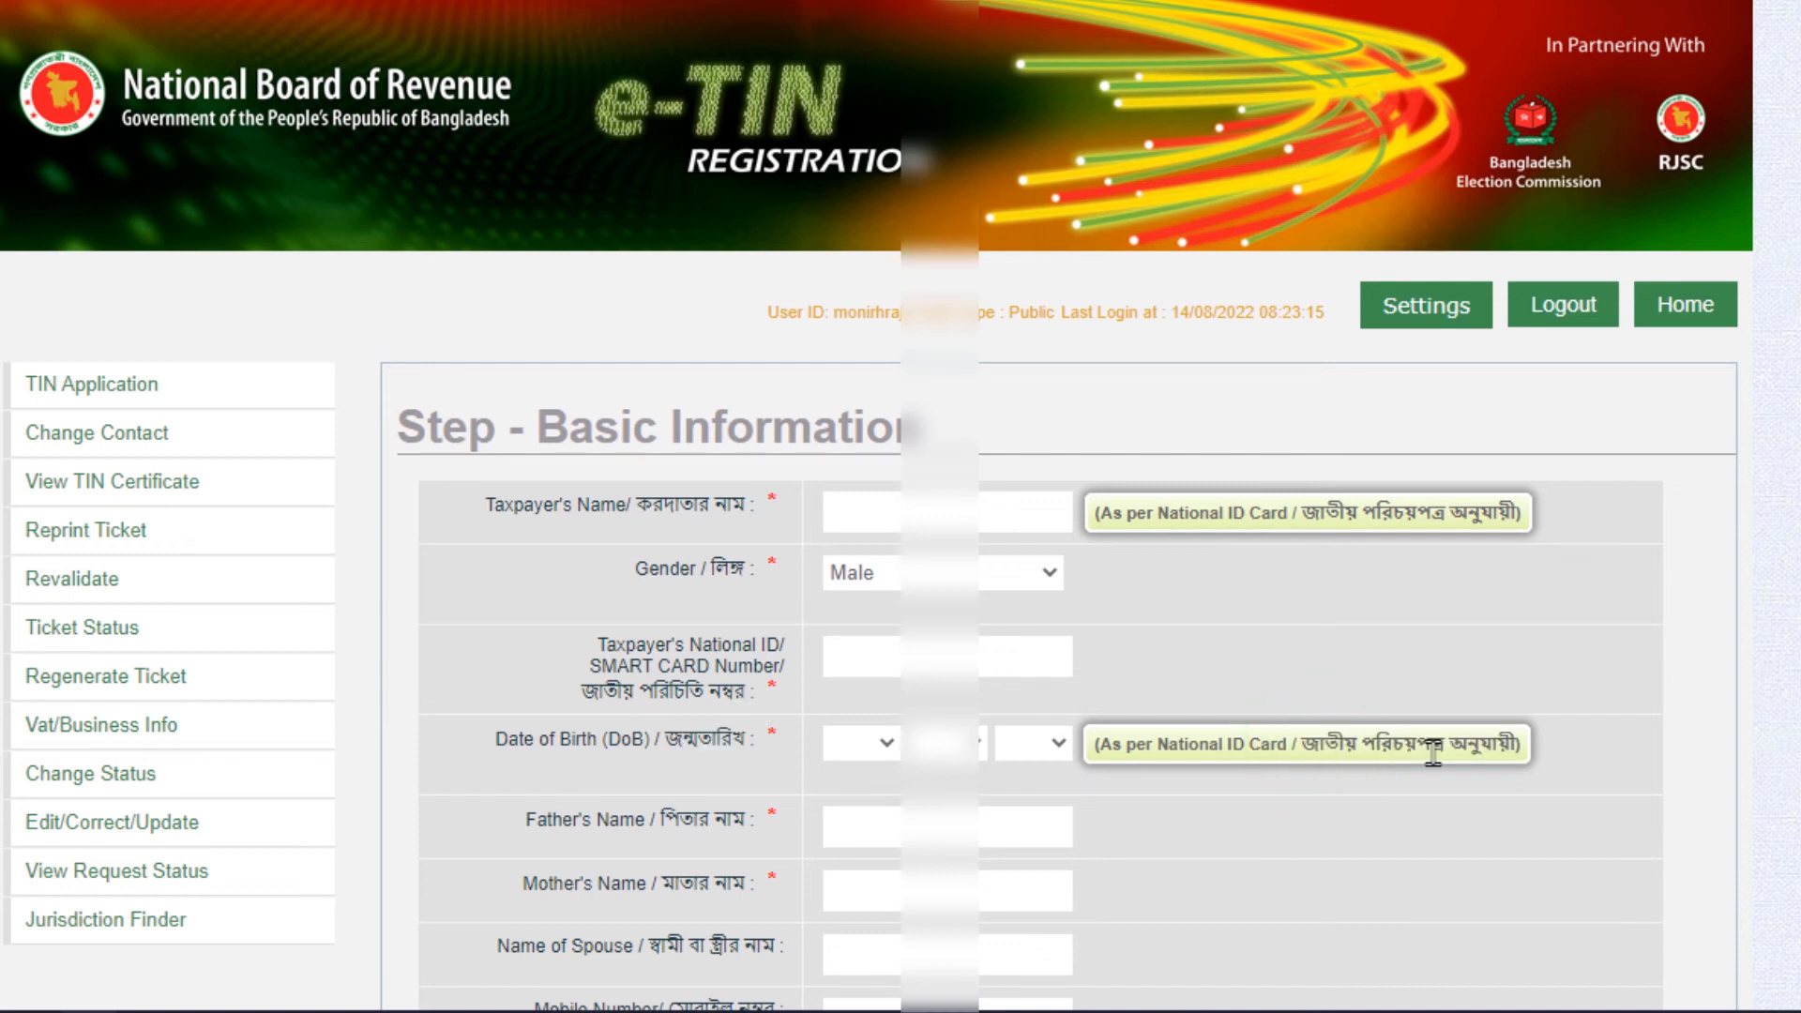
pyautogui.click(1139, 694)
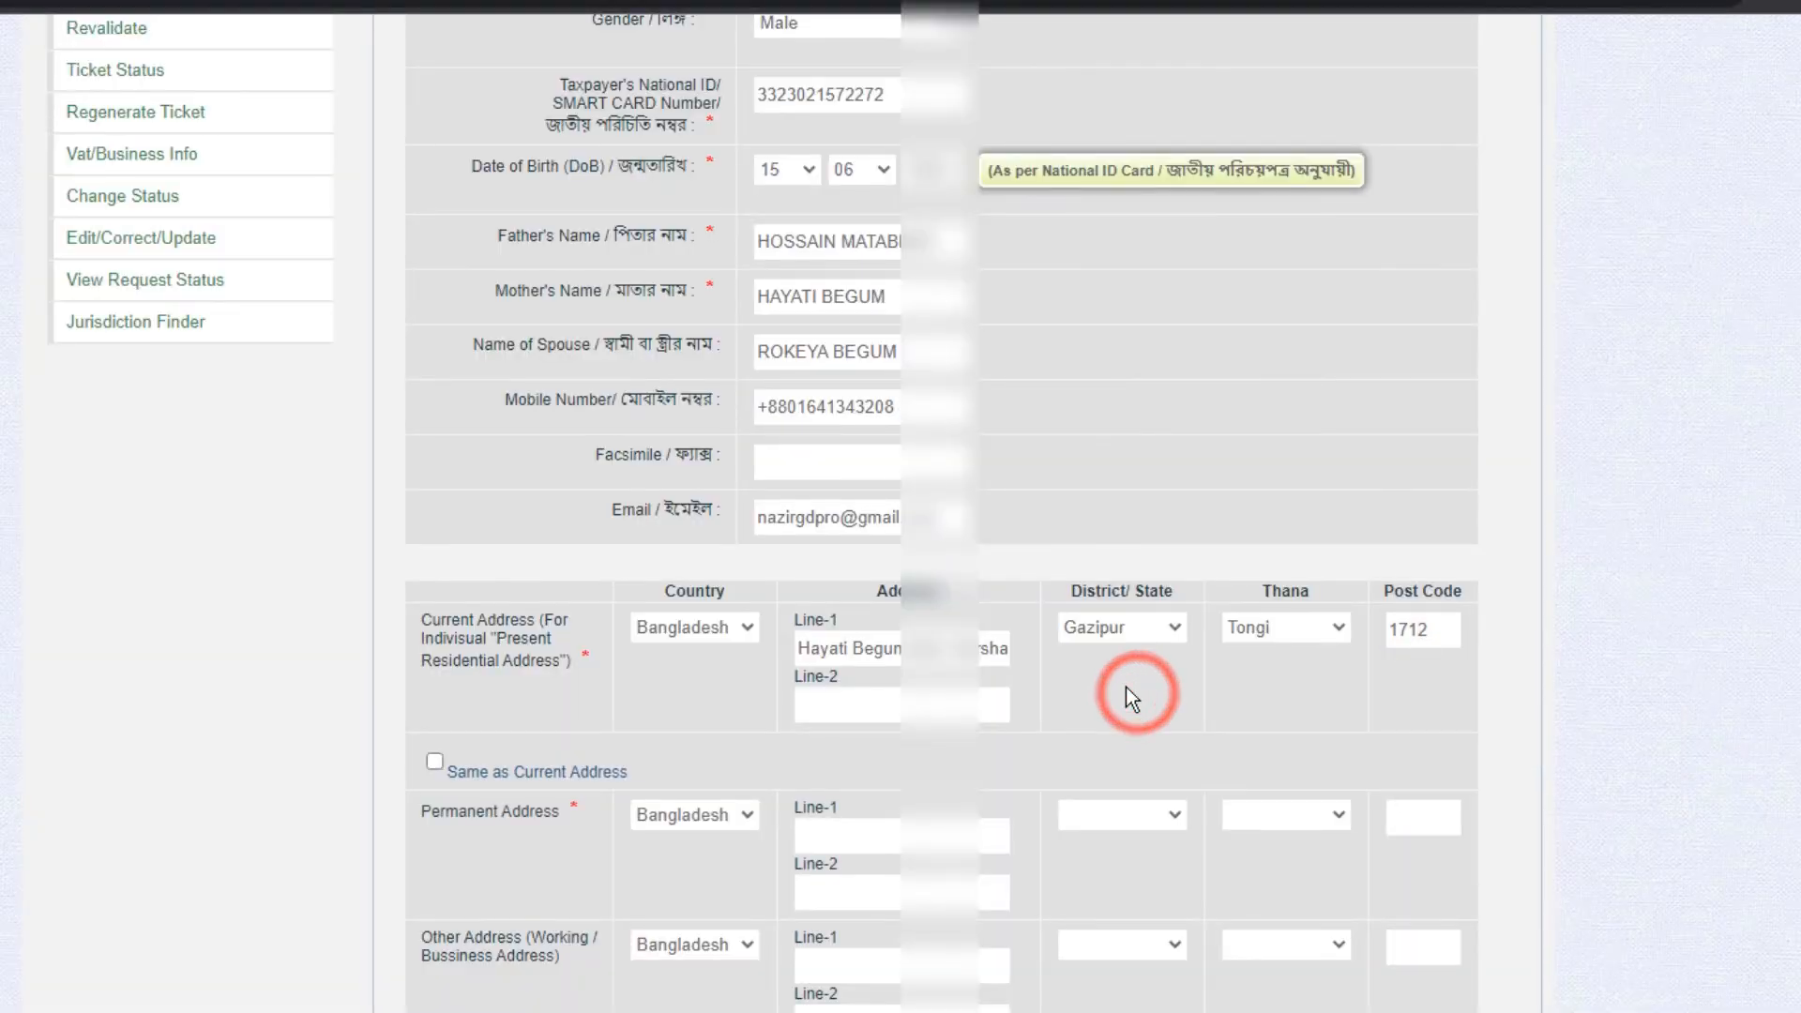
# Use the current address as permanent address, affirm the details and submit the application.
pyautogui.click(435, 760)
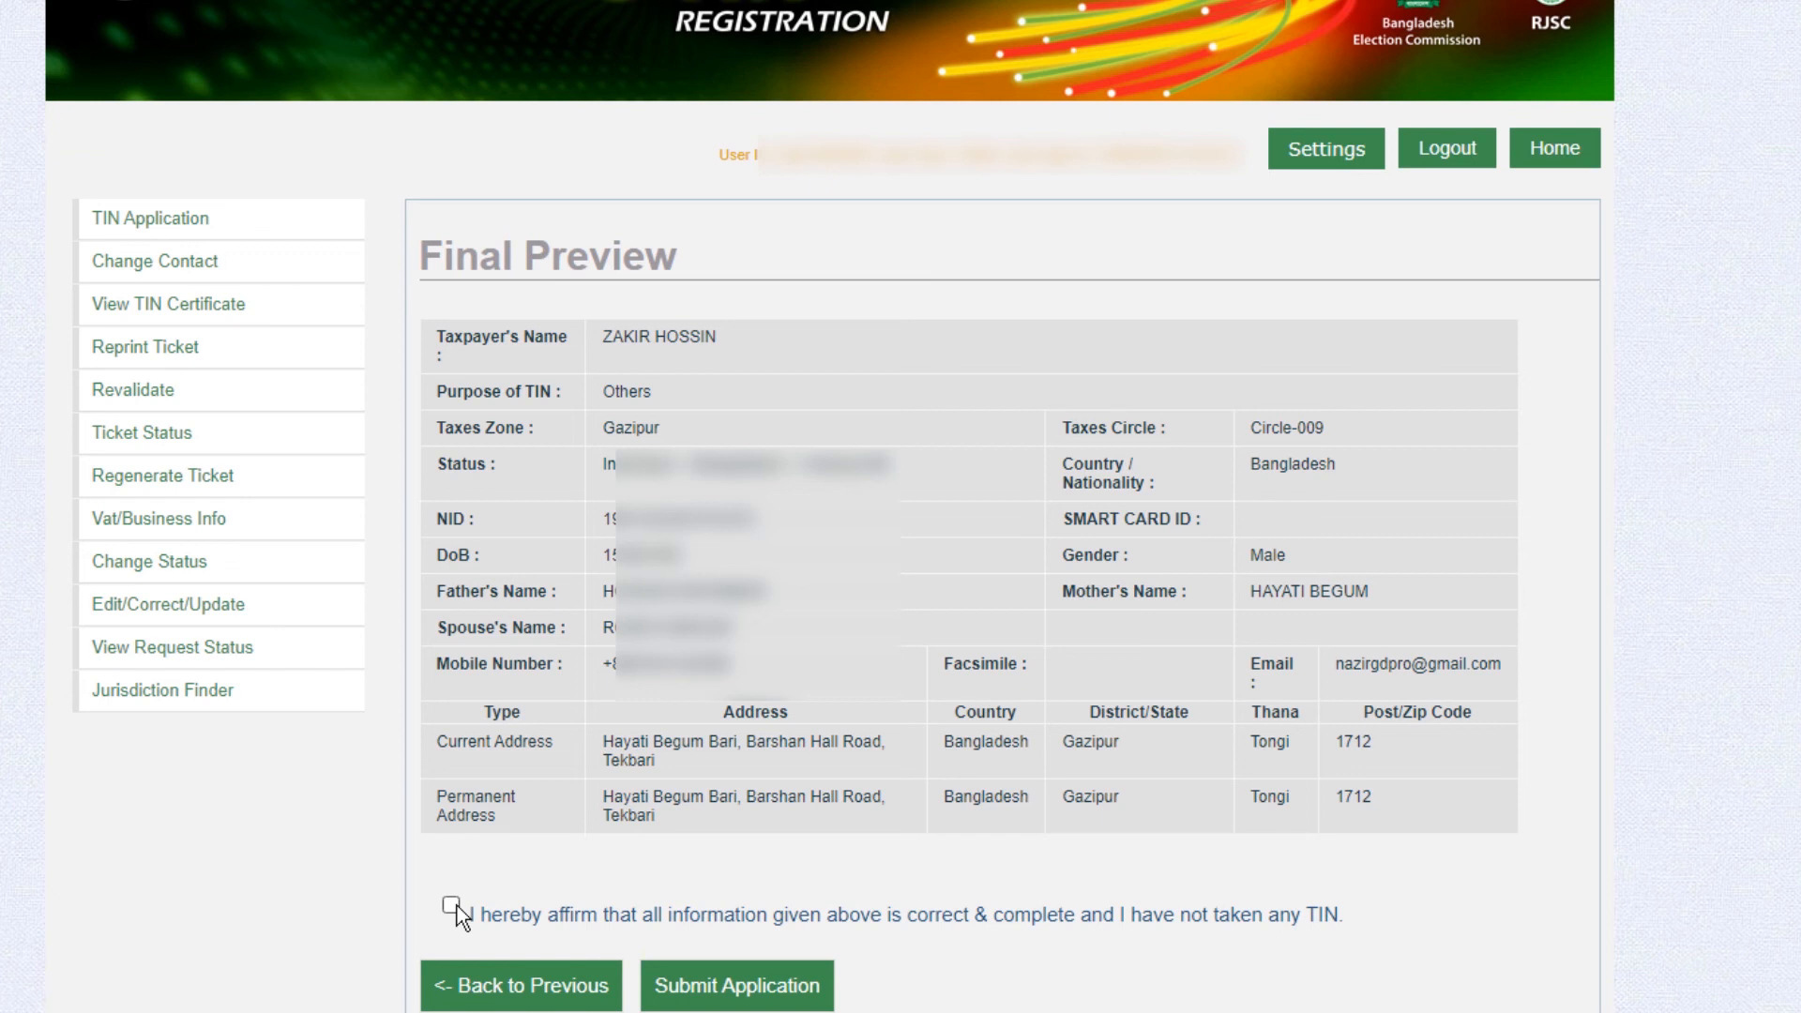
pyautogui.click(454, 906)
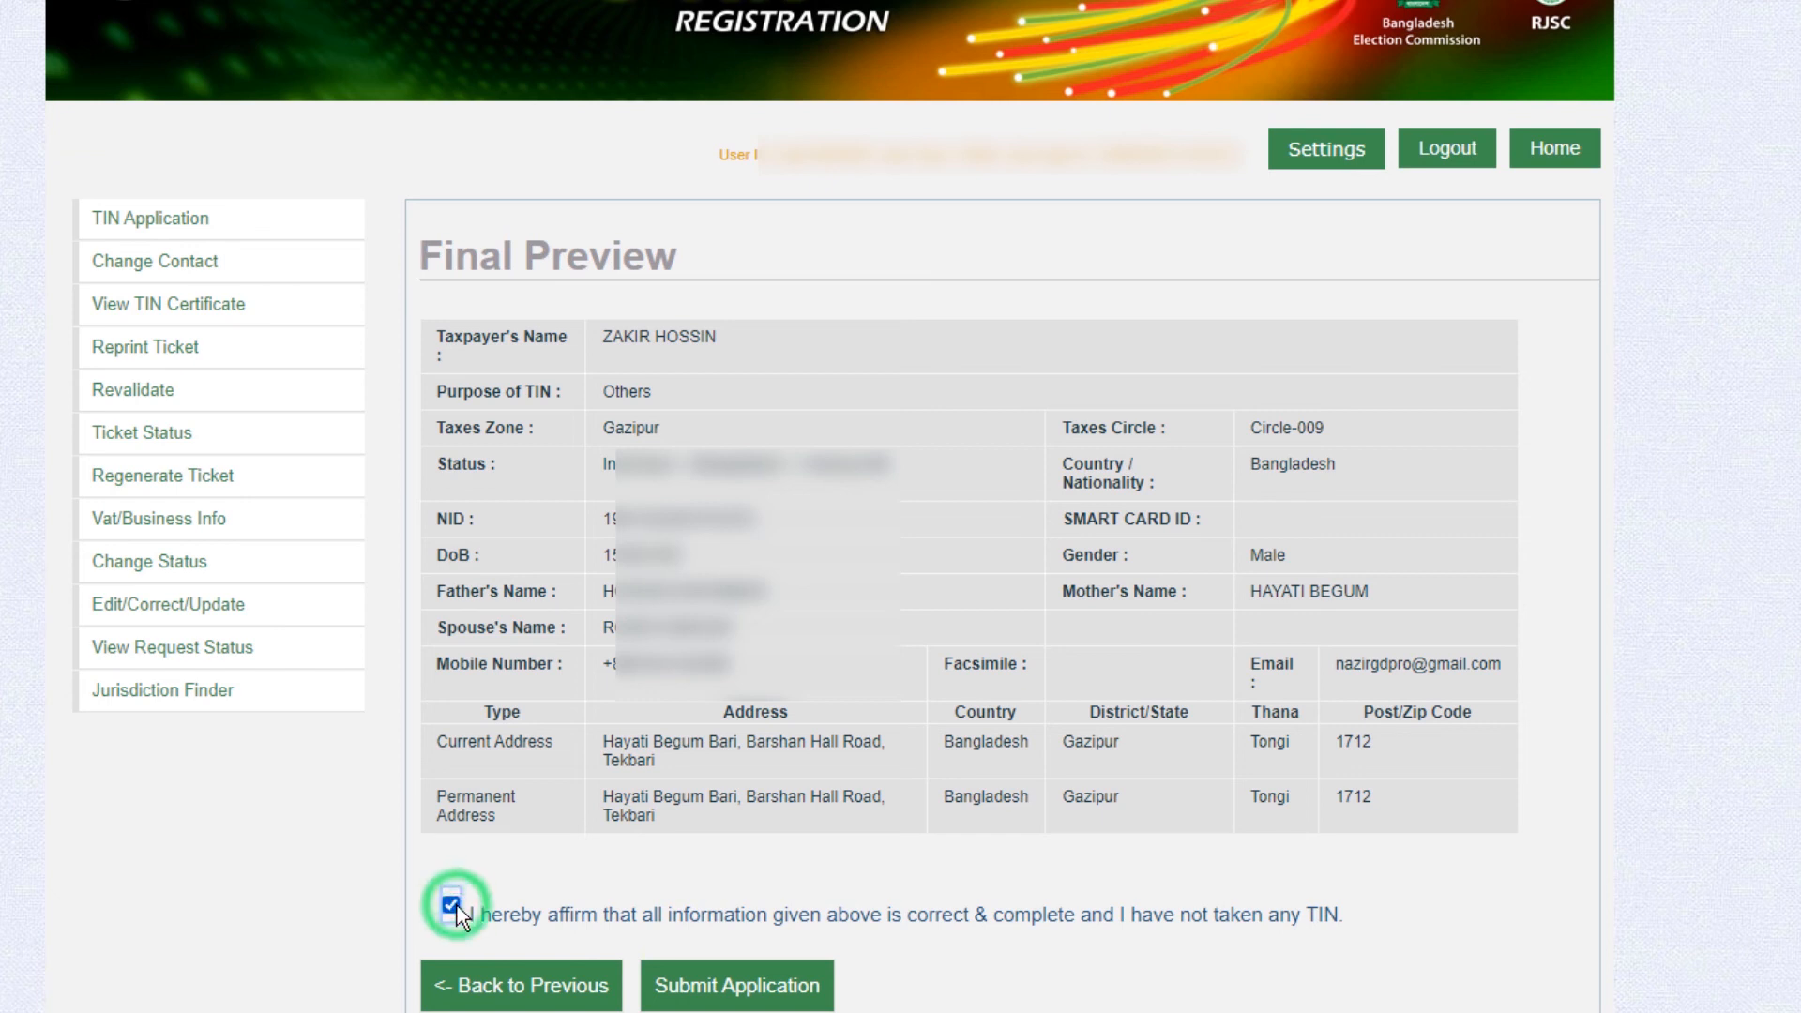
pyautogui.click(755, 985)
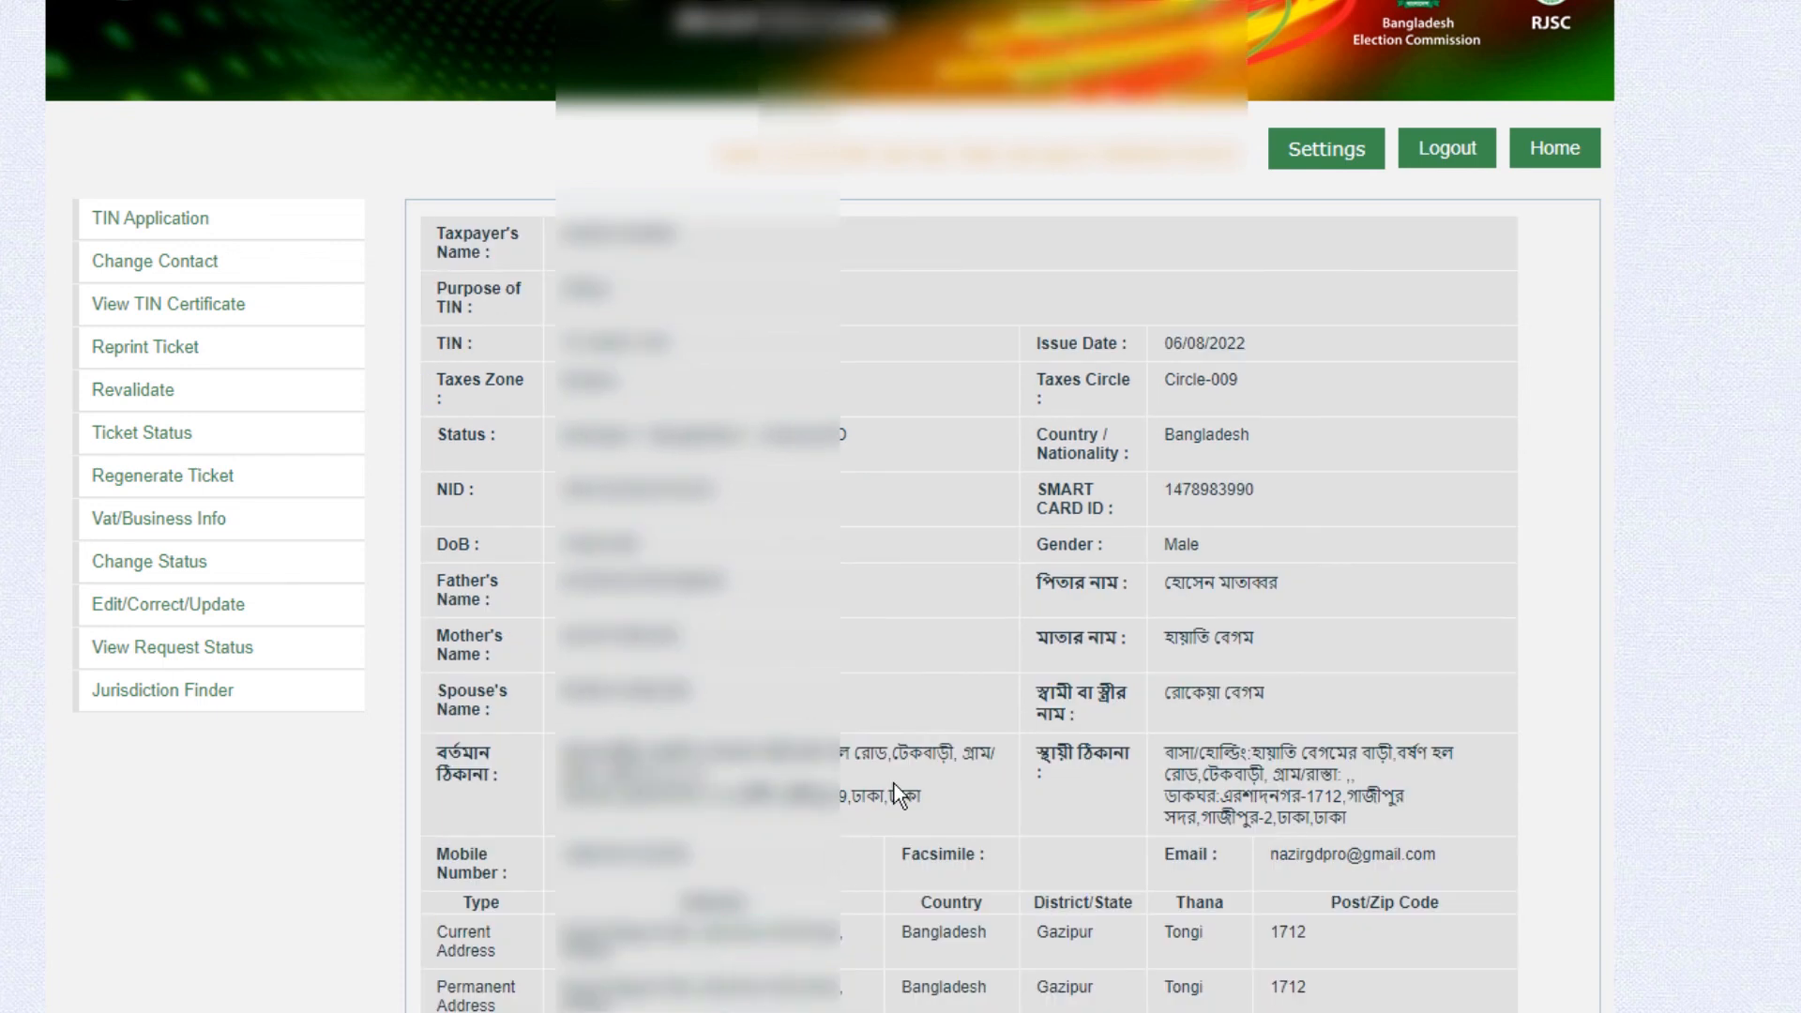
# View the TIN certificate for Taxes Circle-009, Taxes Zone Gazipur.
pyautogui.scroll(-3, 893, 784)
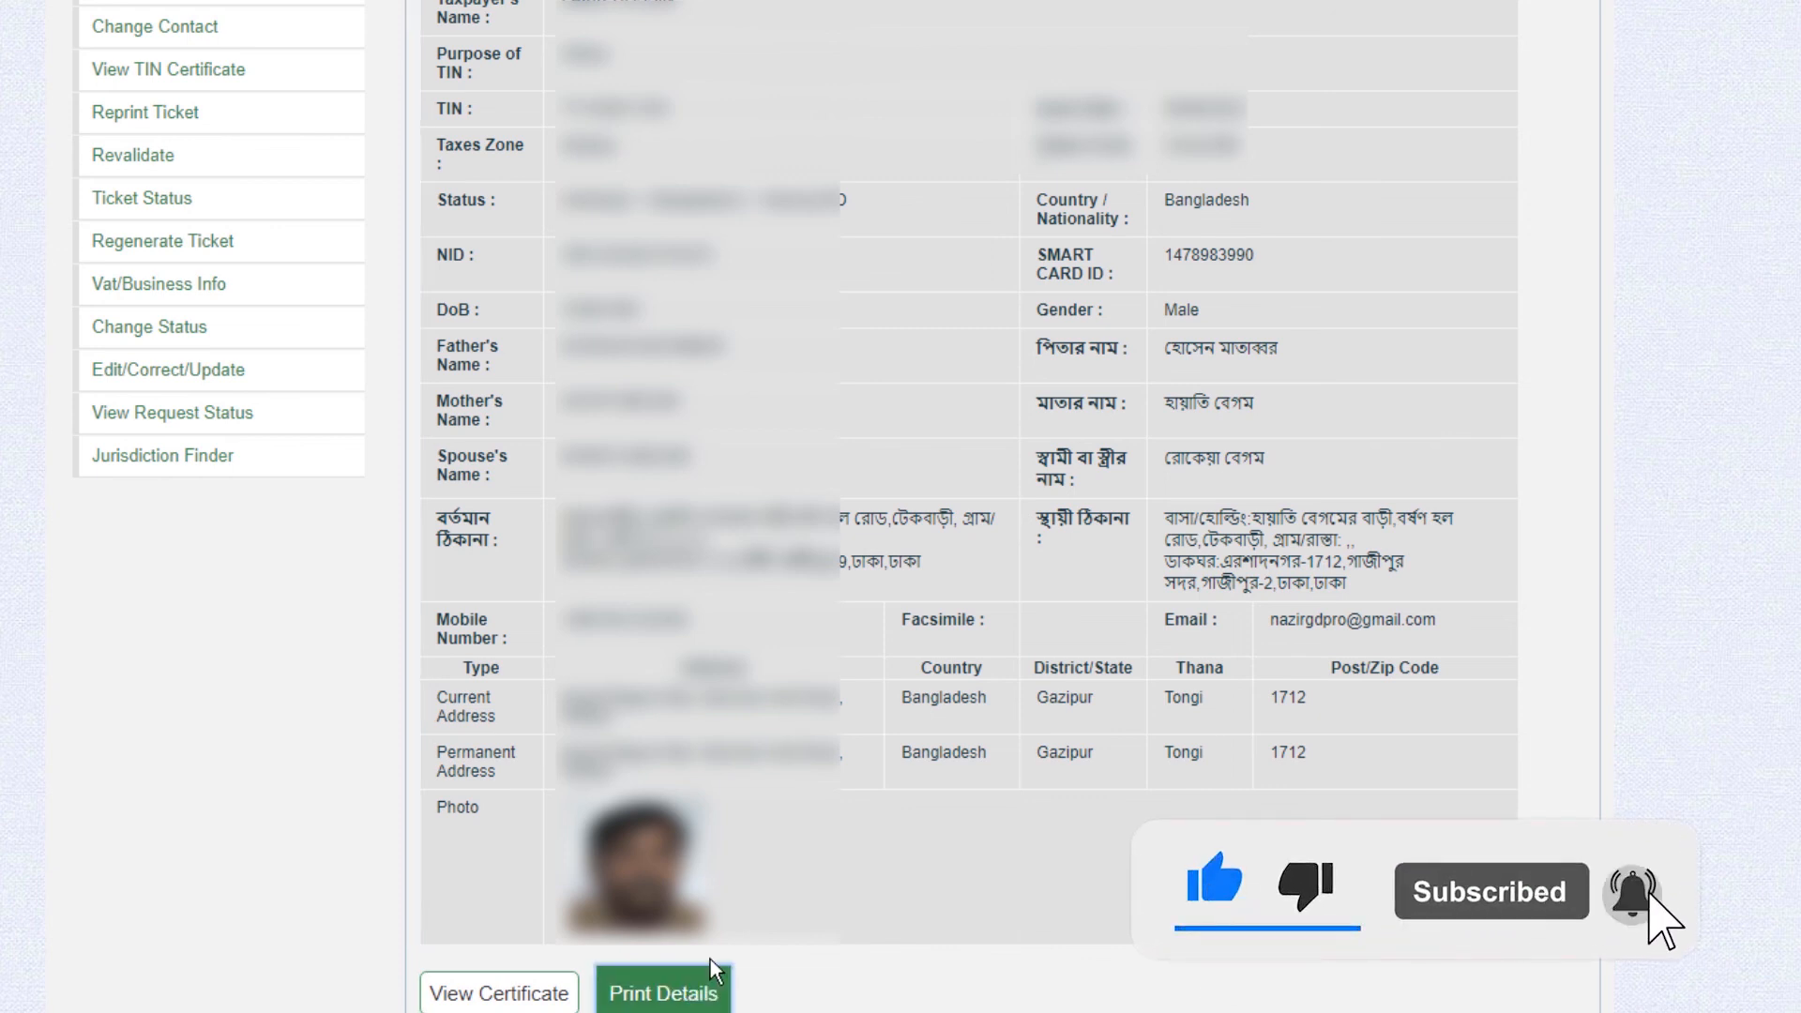
pyautogui.click(550, 990)
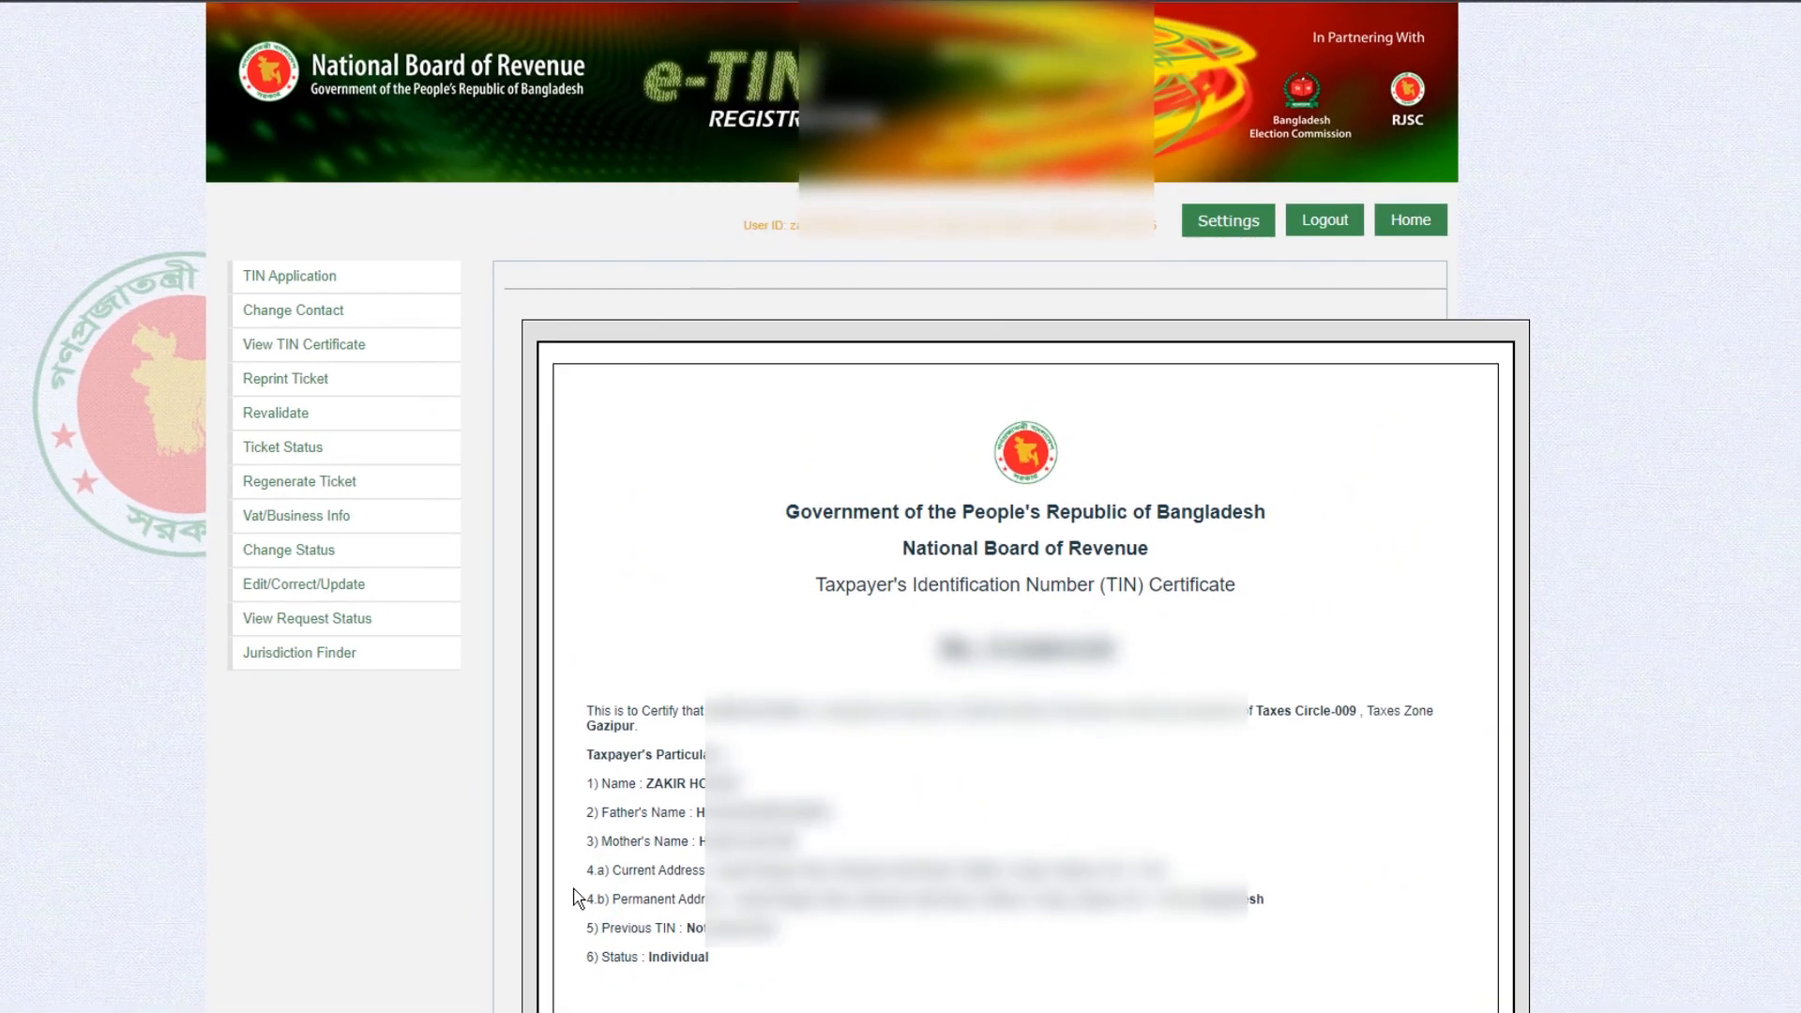
# Save the TIN certificate as a PDF, then bring up the Send Email page.
pyautogui.scroll(-7, 849, 764)
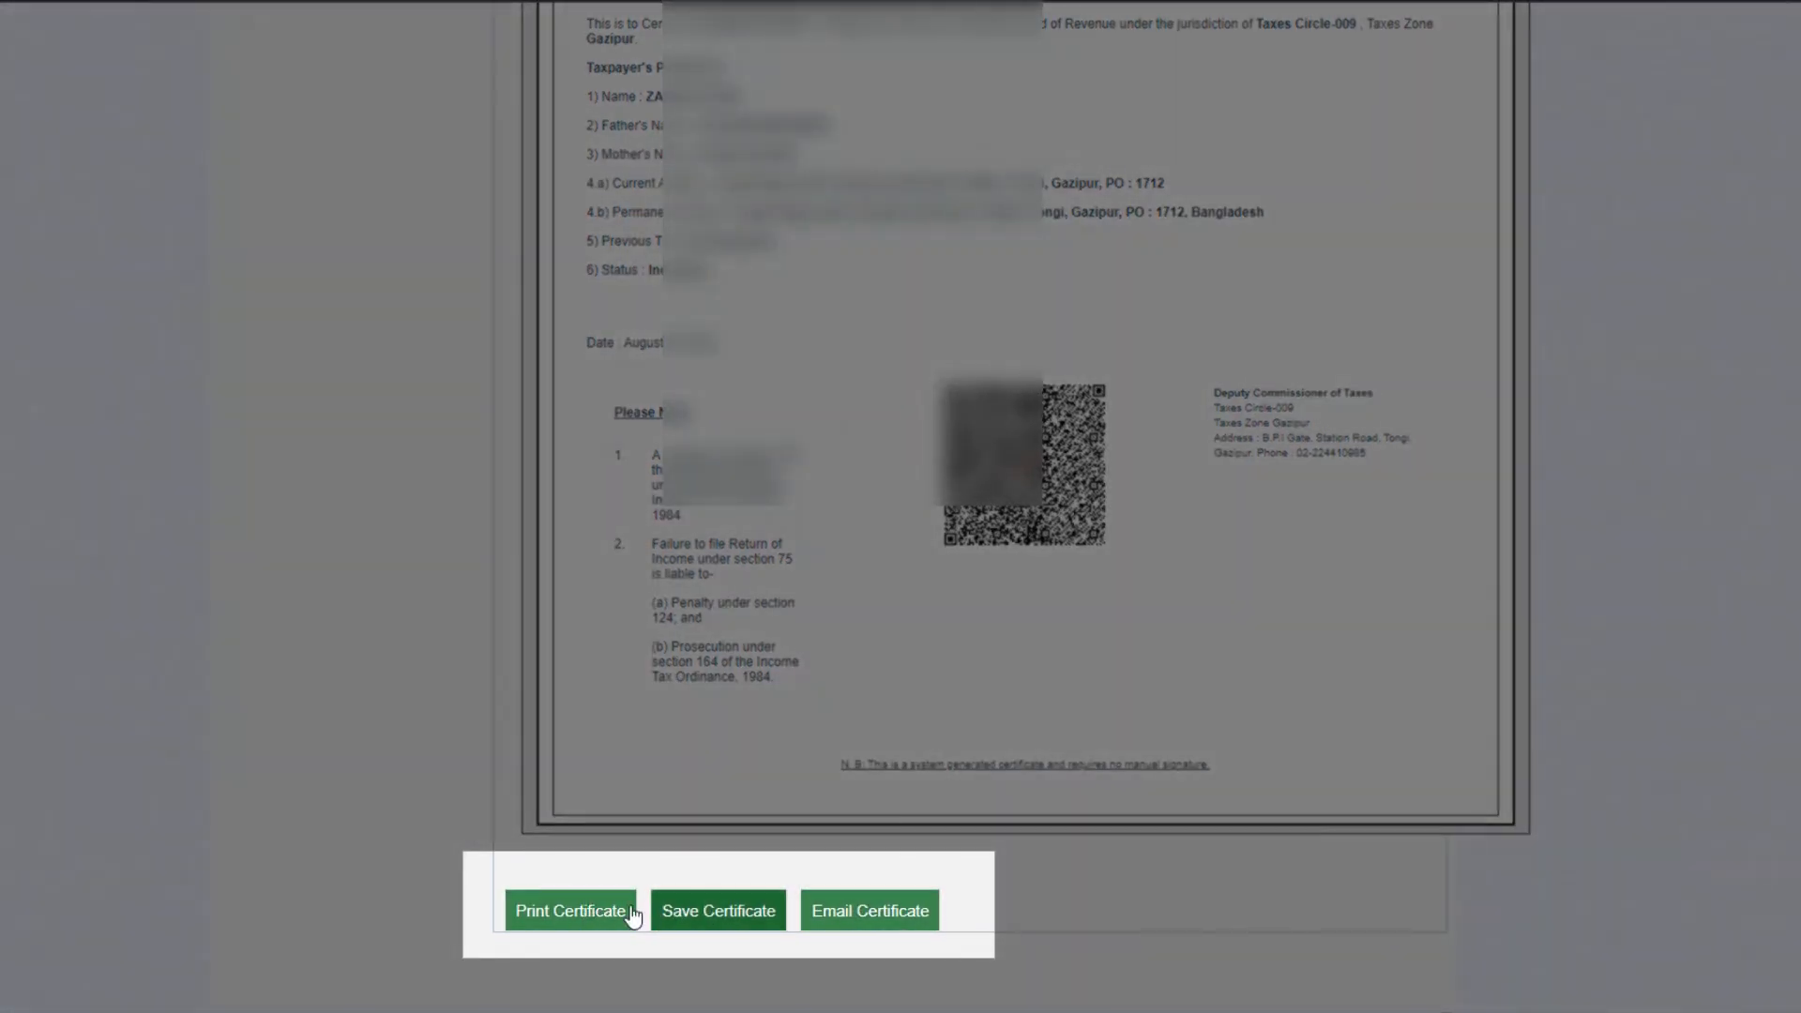
pyautogui.click(712, 911)
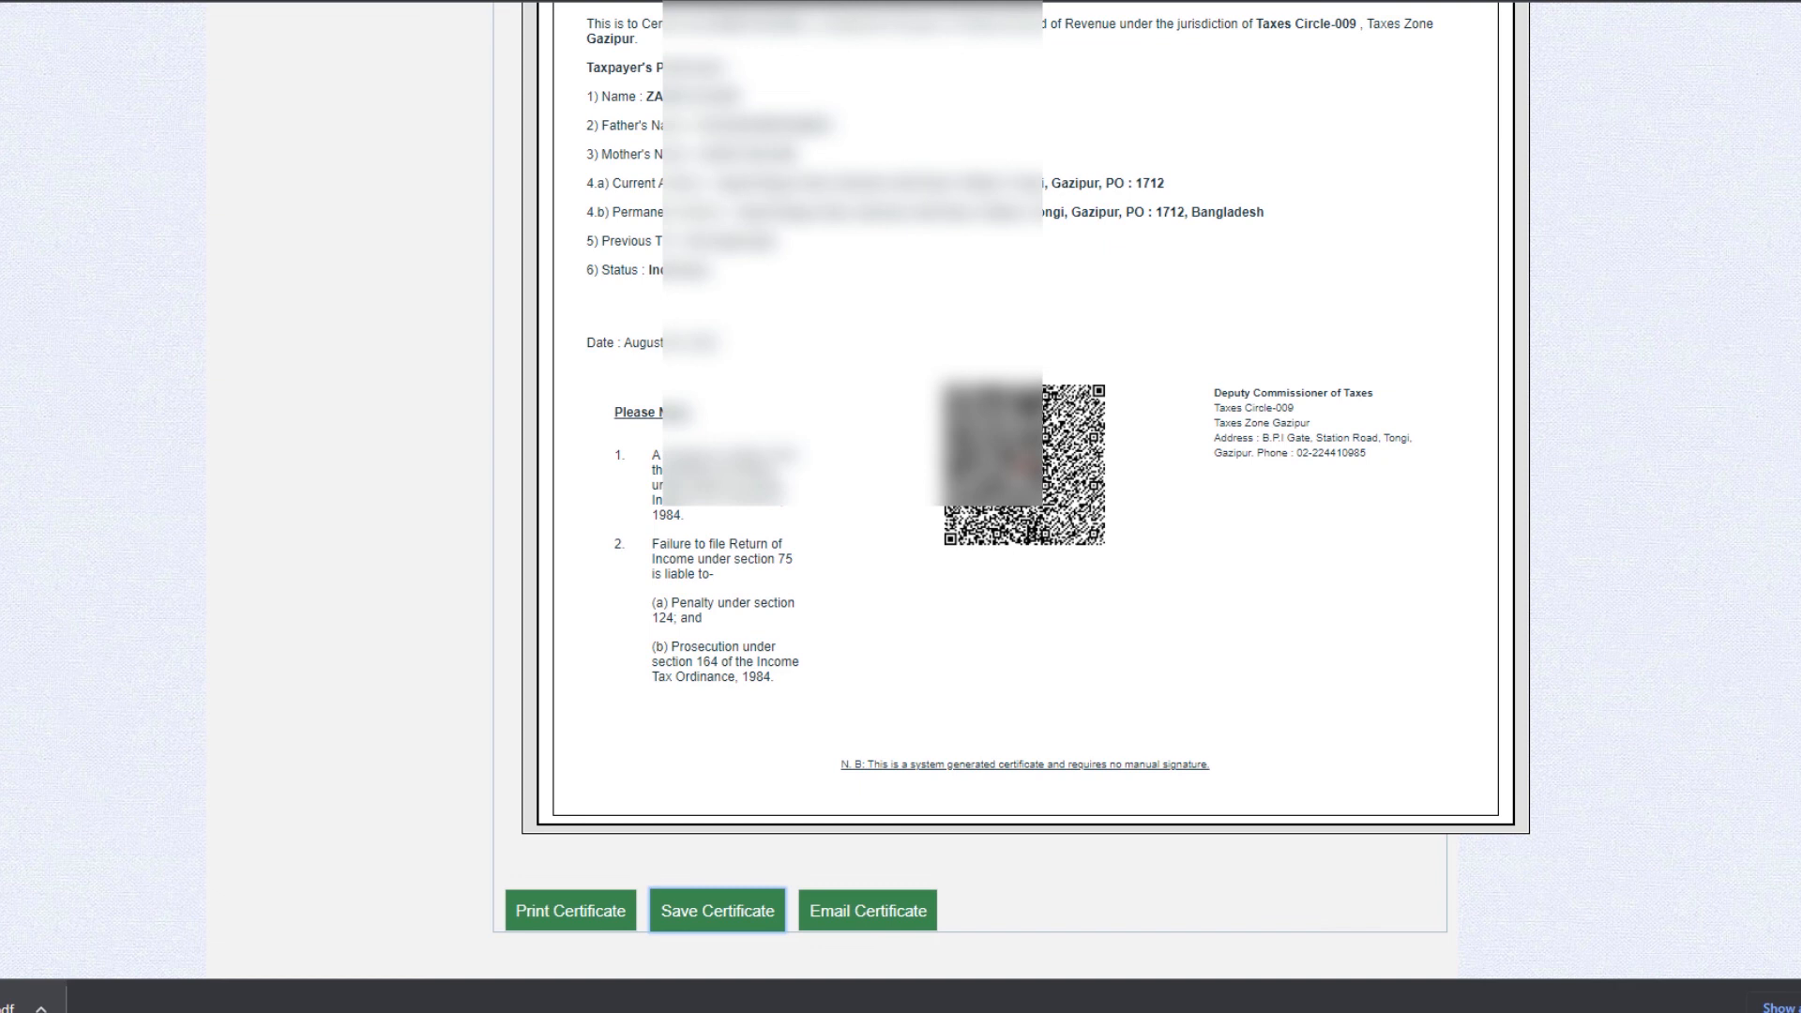
pyautogui.click(877, 924)
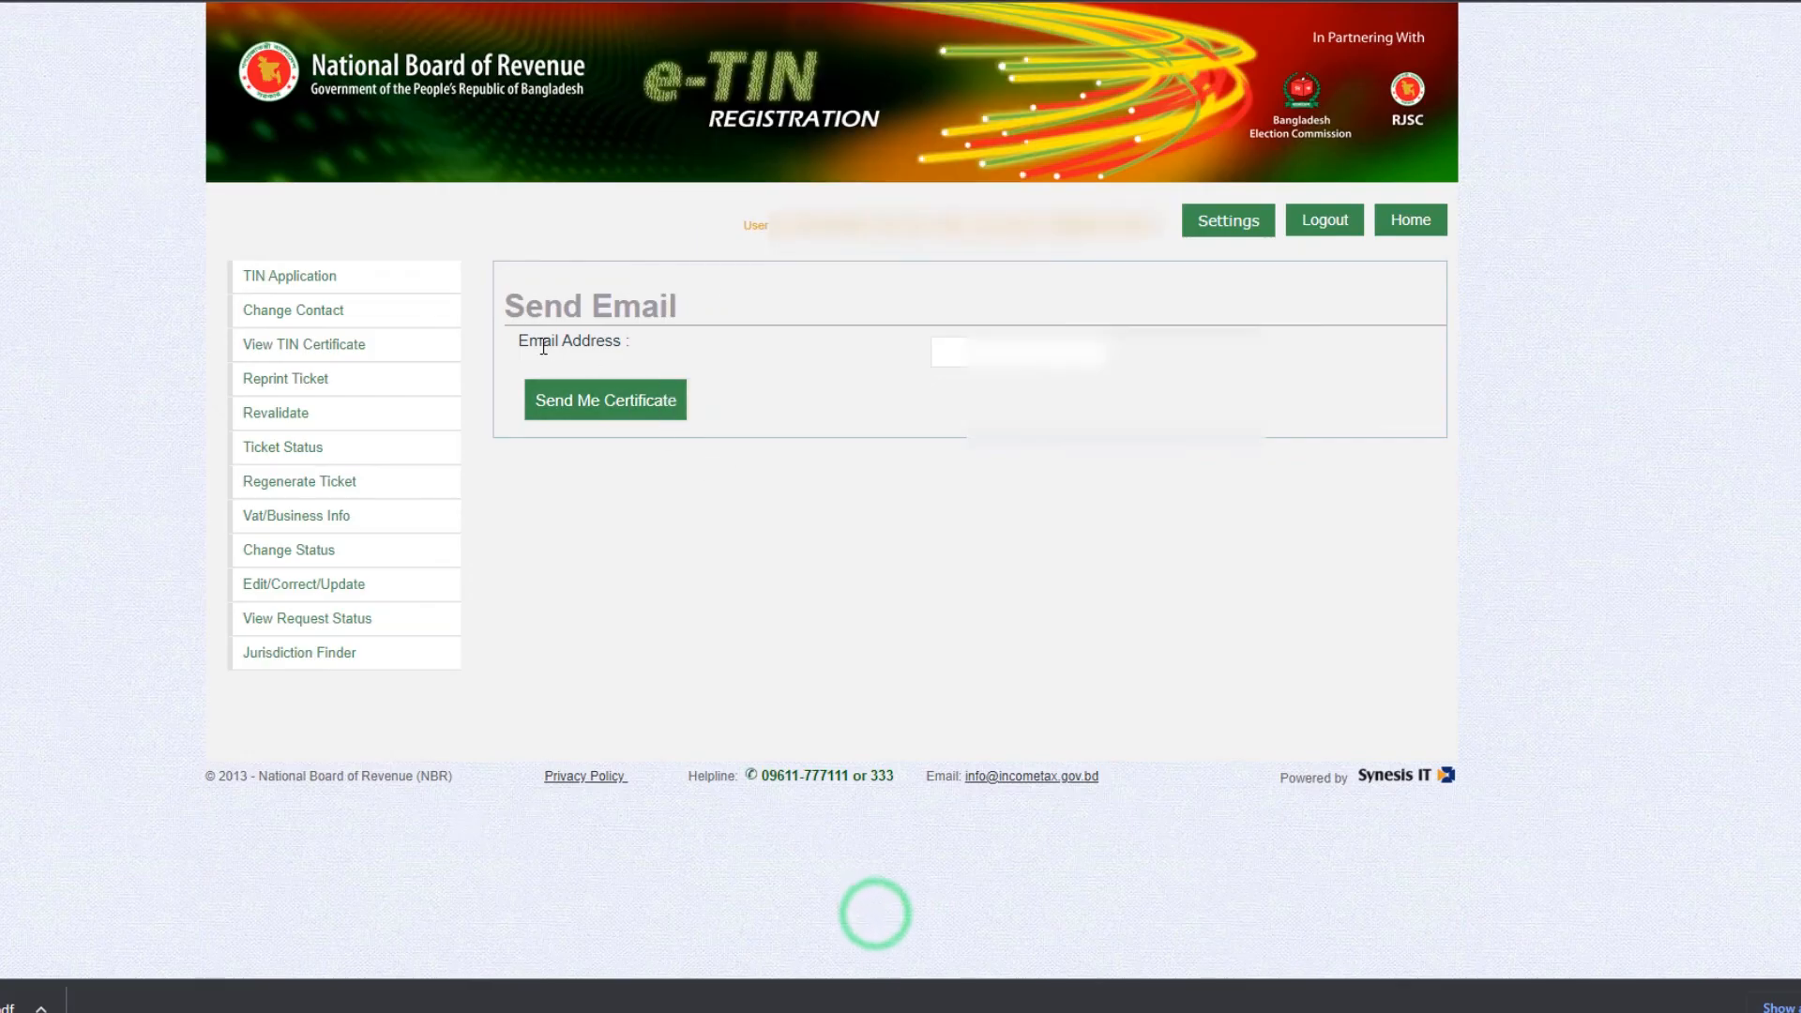
# Enter the taxpayer's email address in the Send Email form and send the certificate.
pyautogui.click(971, 355)
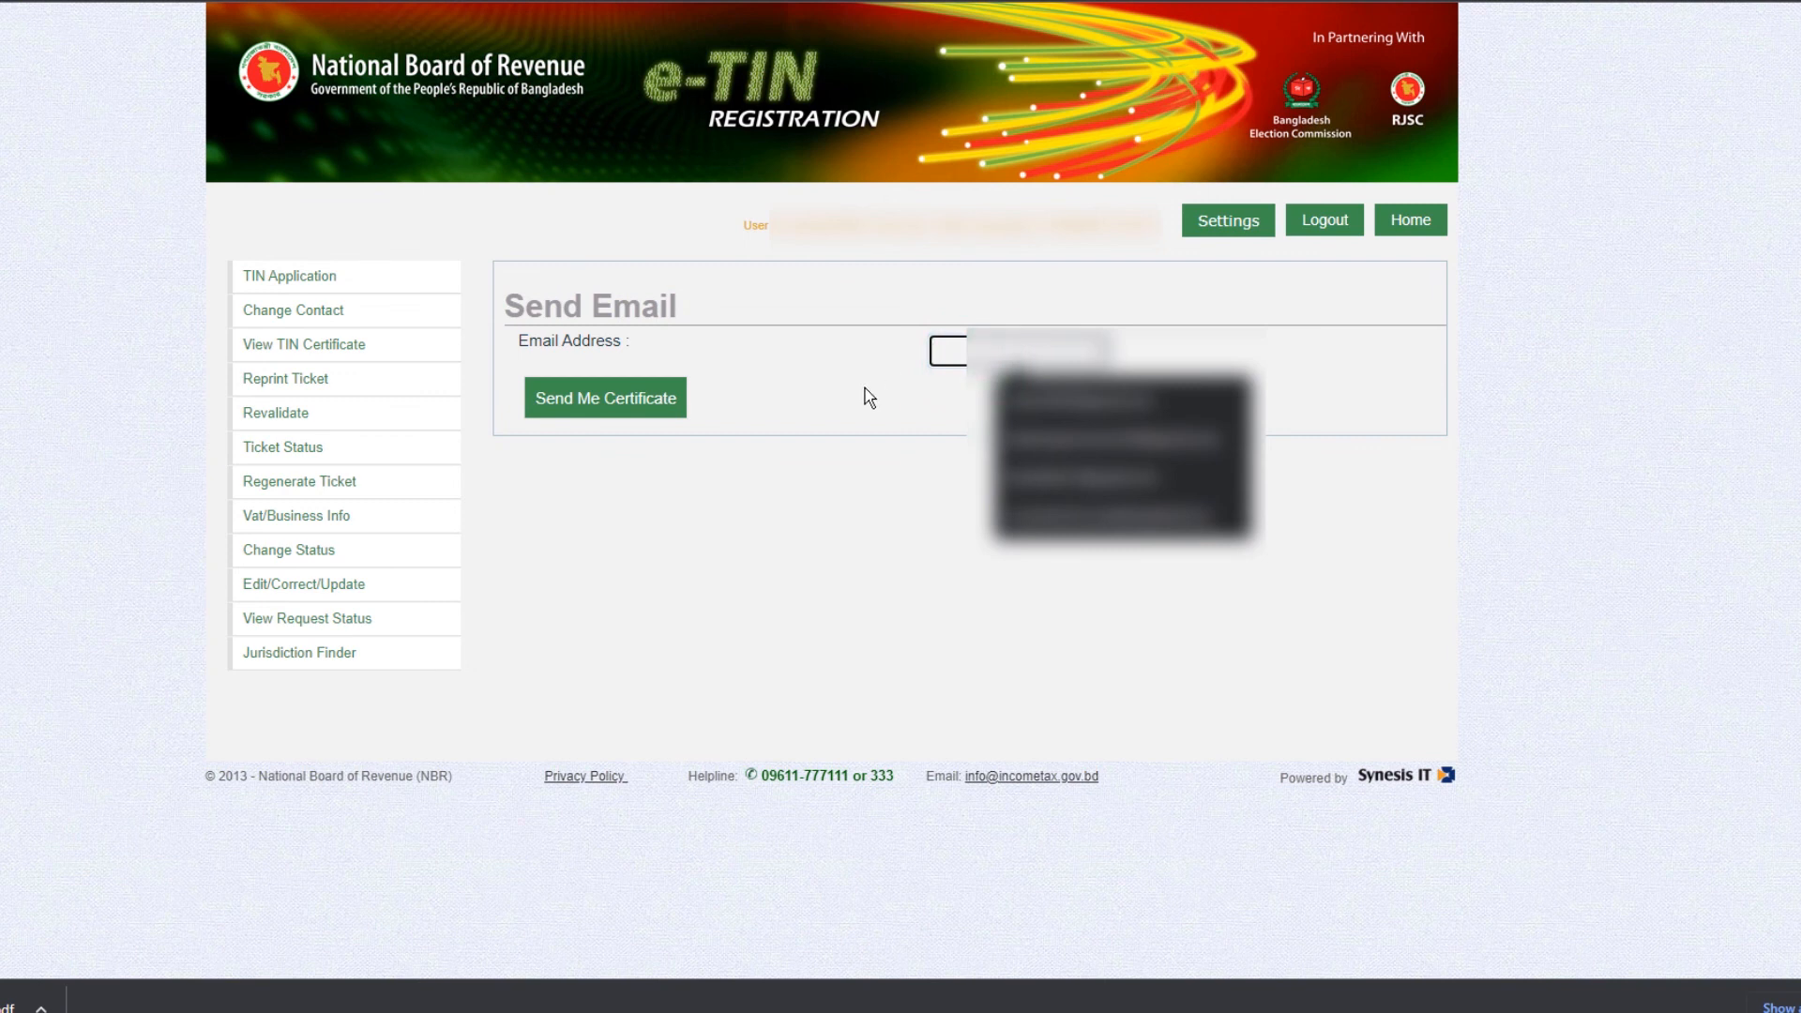
pyautogui.write('nazir')
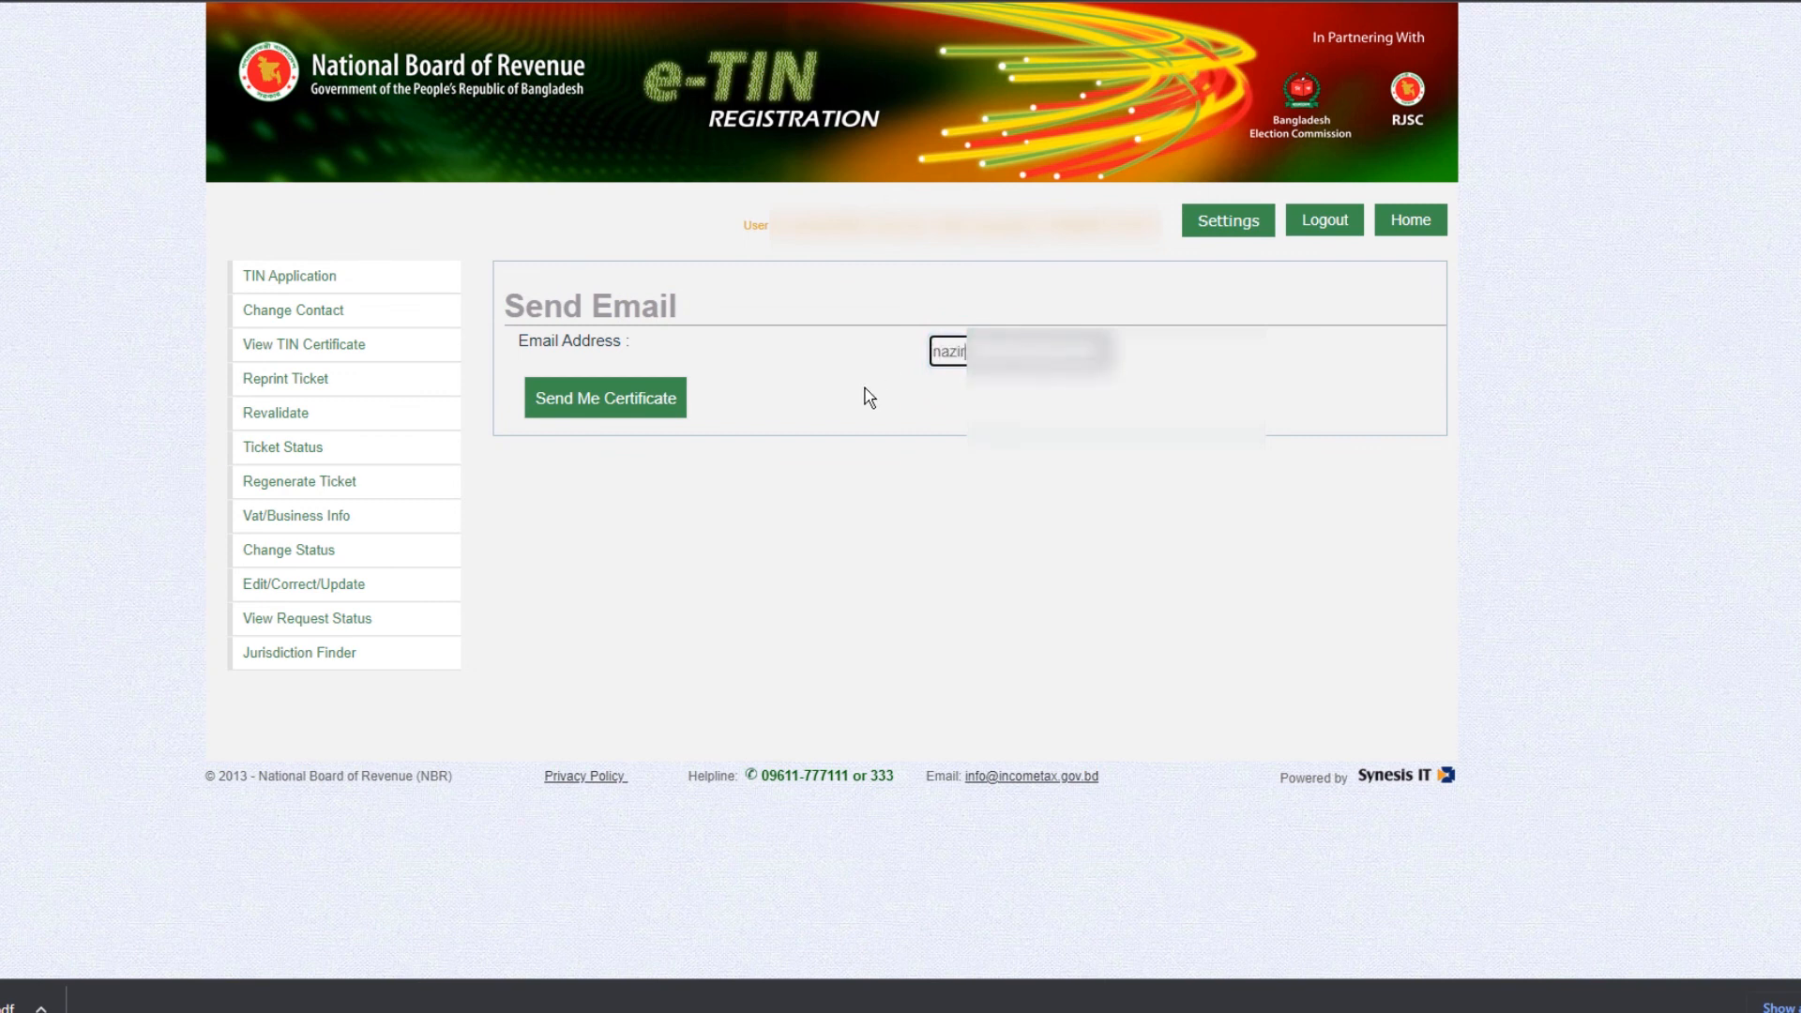
pyautogui.write('u')
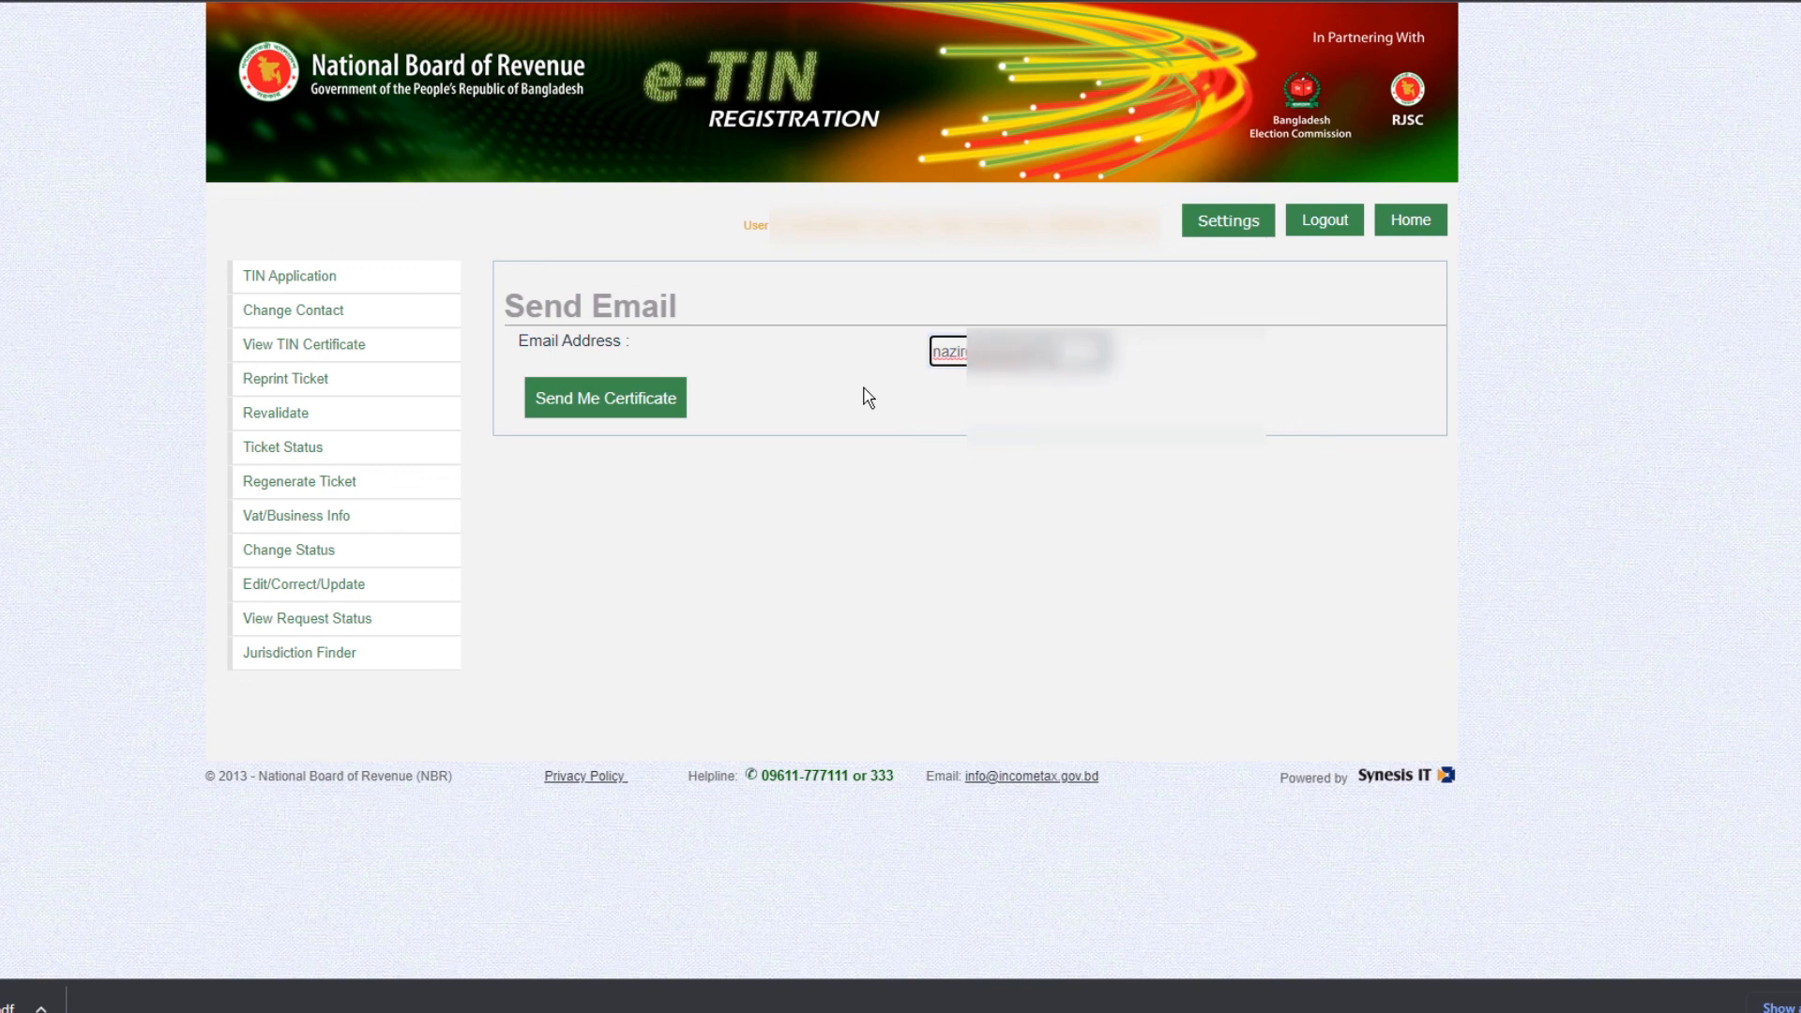
pyautogui.click(682, 412)
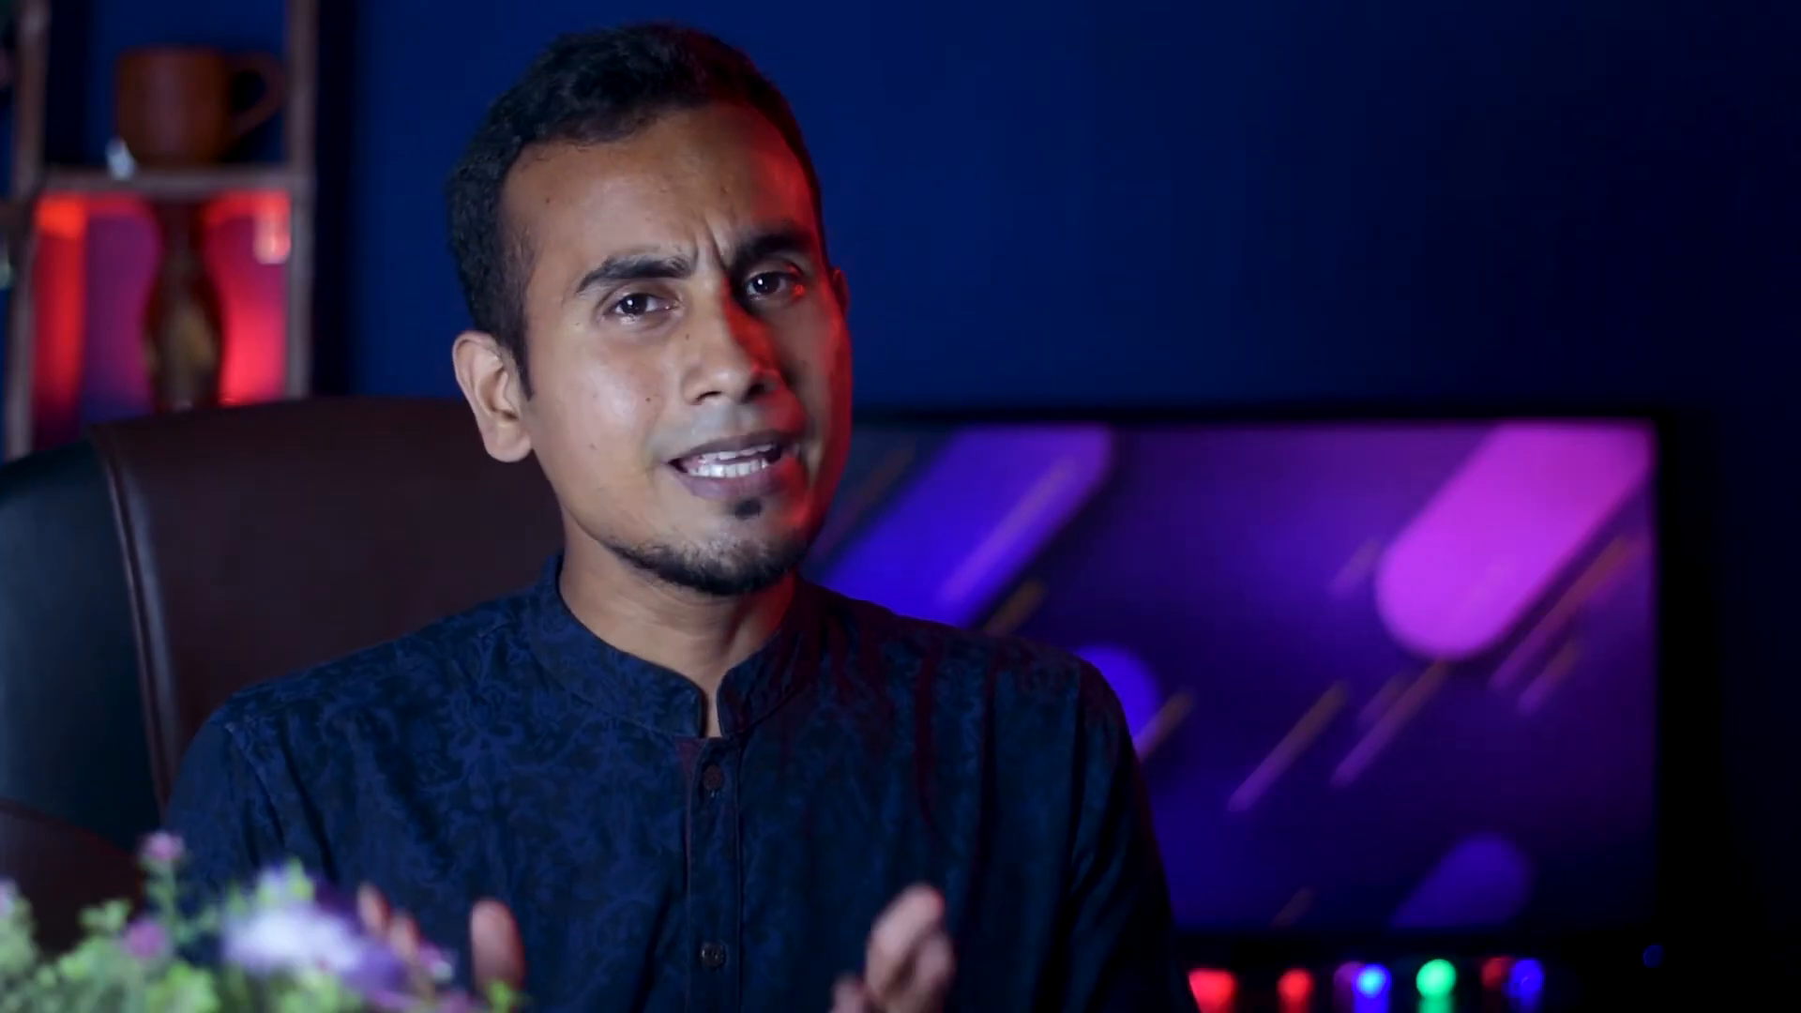